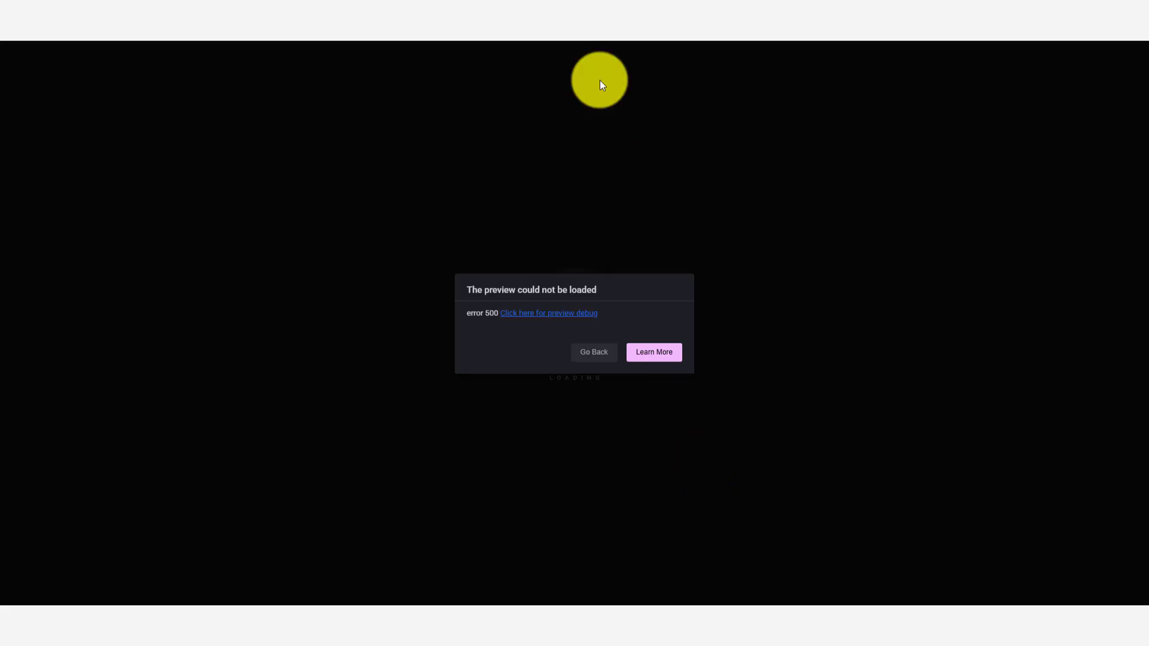
- Switch to the 925 Driving website and try opening its home page in the Elementor editor
{"action": "left_click", "coordinate": [584, 18]}
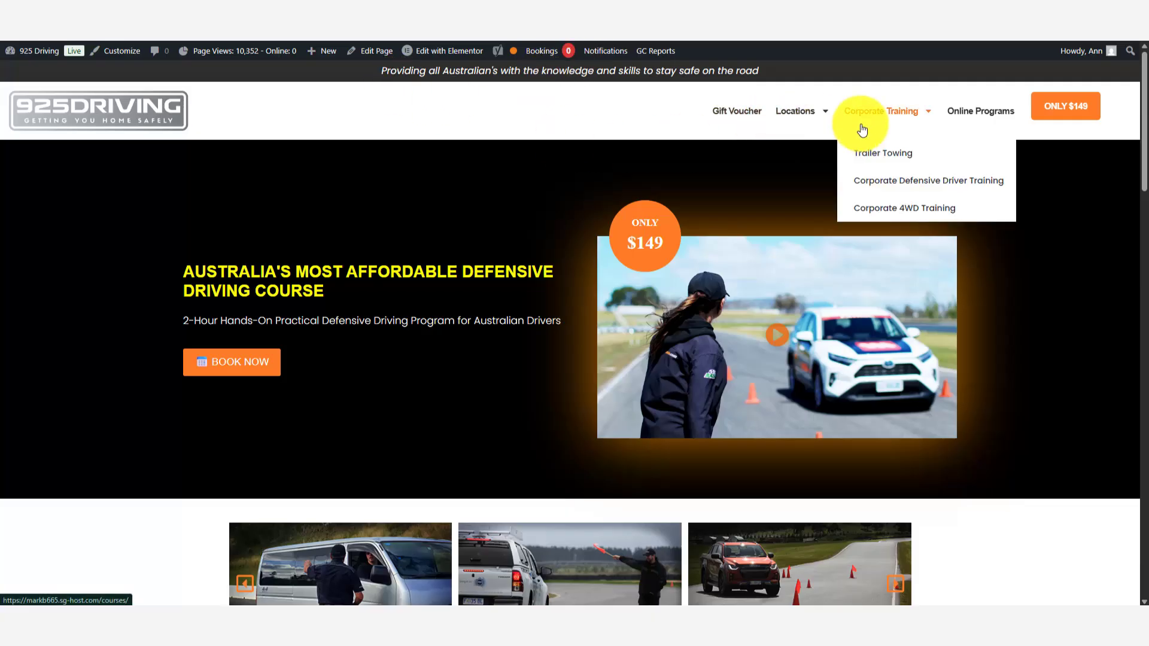
{"action": "left_click", "coordinate": [460, 51]}
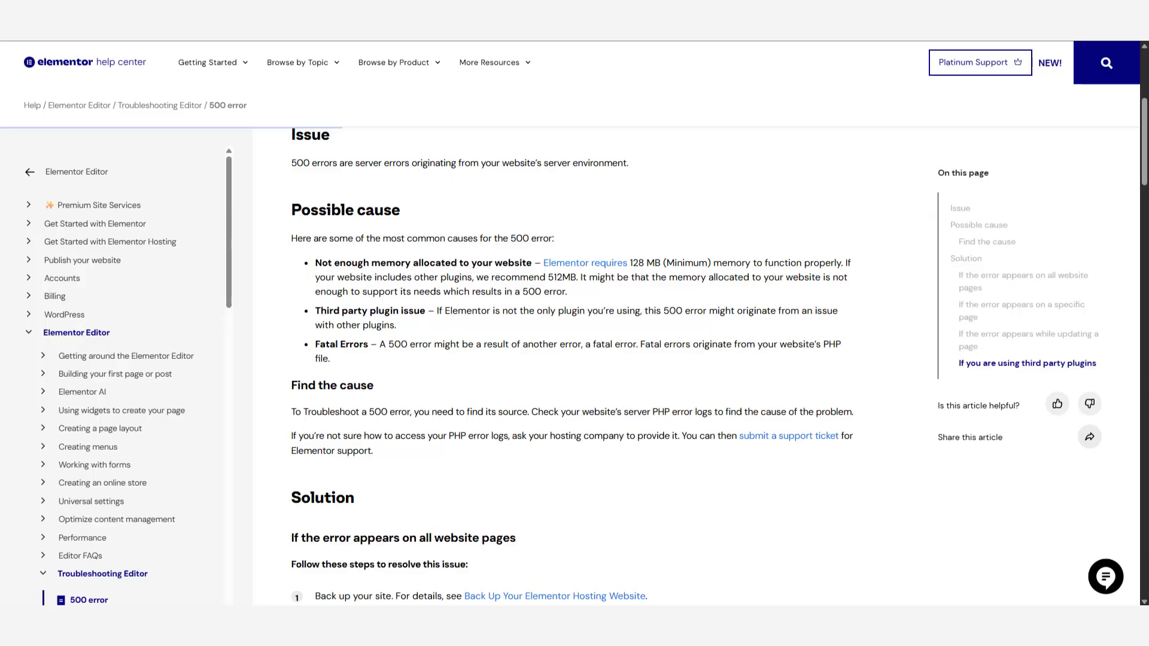
- Read the possible causes and solutions in Elementor's 500 error help article, focusing on memory allocation and third-party plugin issues
{"action": "scroll", "coordinate": [663, 376], "scroll_direction": "up", "scroll_amount": 5}
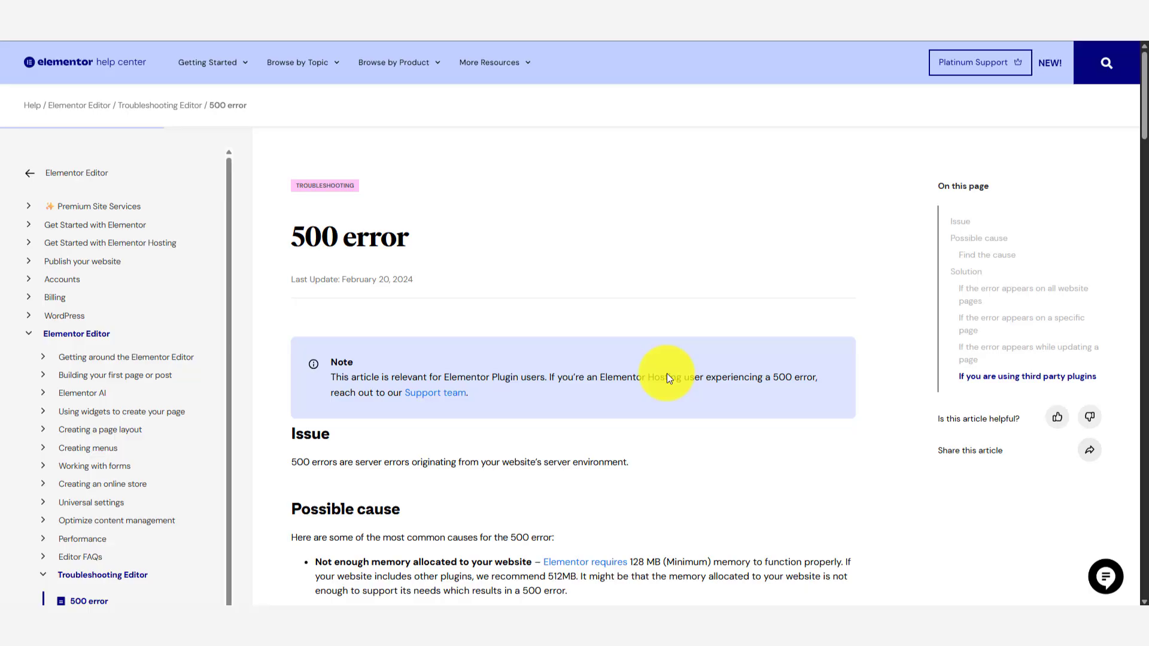
{"action": "scroll", "coordinate": [667, 373], "scroll_direction": "down", "scroll_amount": 5}
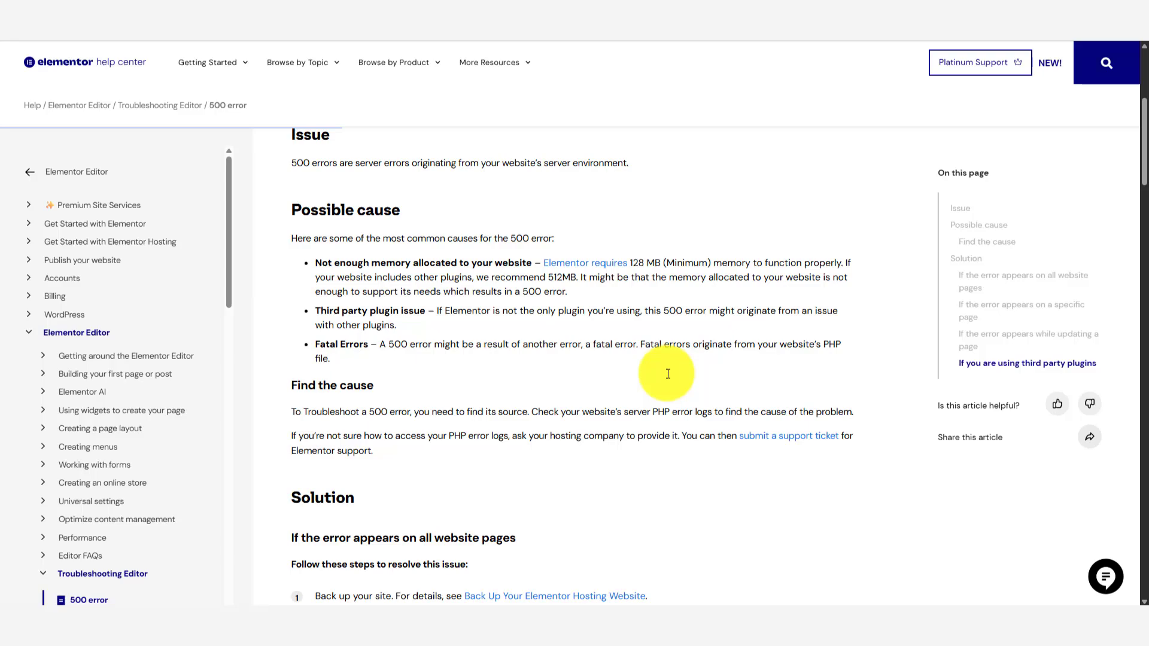
{"action": "scroll", "coordinate": [668, 373], "scroll_direction": "down", "scroll_amount": 20}
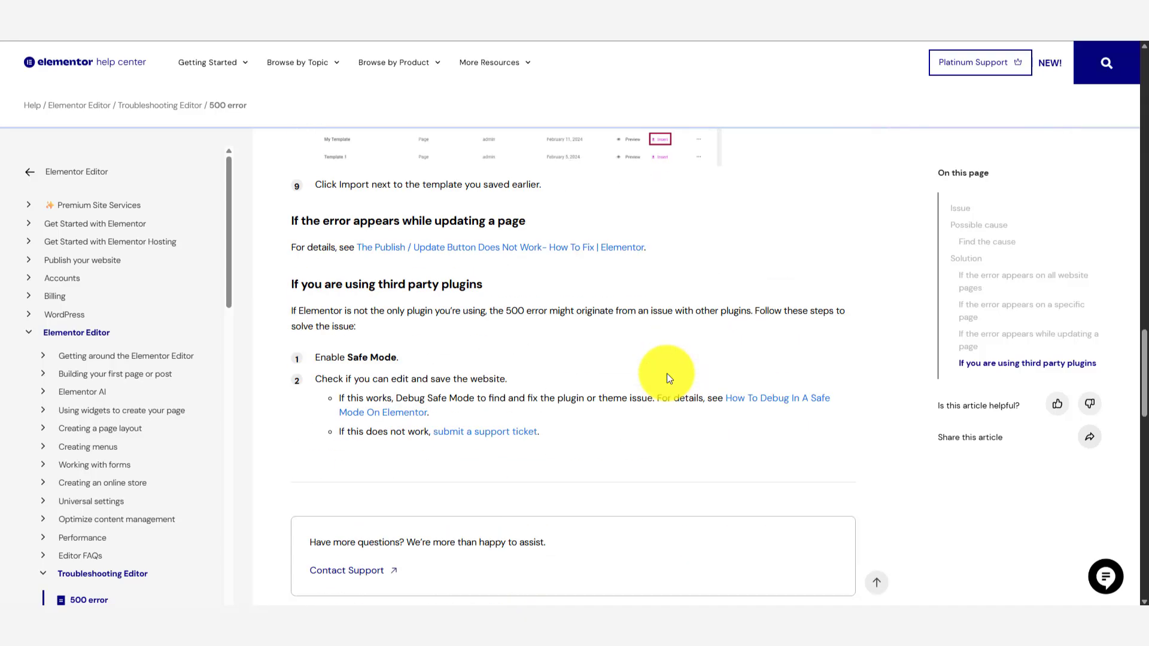
{"action": "scroll", "coordinate": [667, 373], "scroll_direction": "up", "scroll_amount": 4}
{"action": "scroll", "coordinate": [668, 376], "scroll_direction": "up", "scroll_amount": 16}
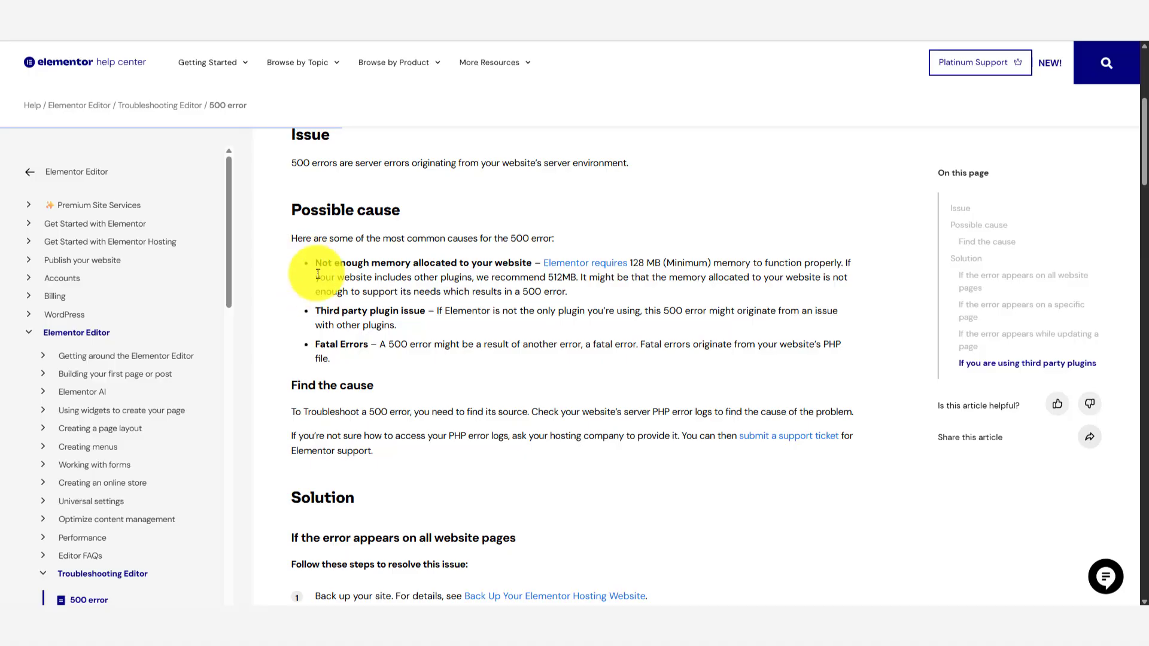
{"action": "left_click_drag", "start_coordinate": [312, 264], "coordinate": [371, 344]}
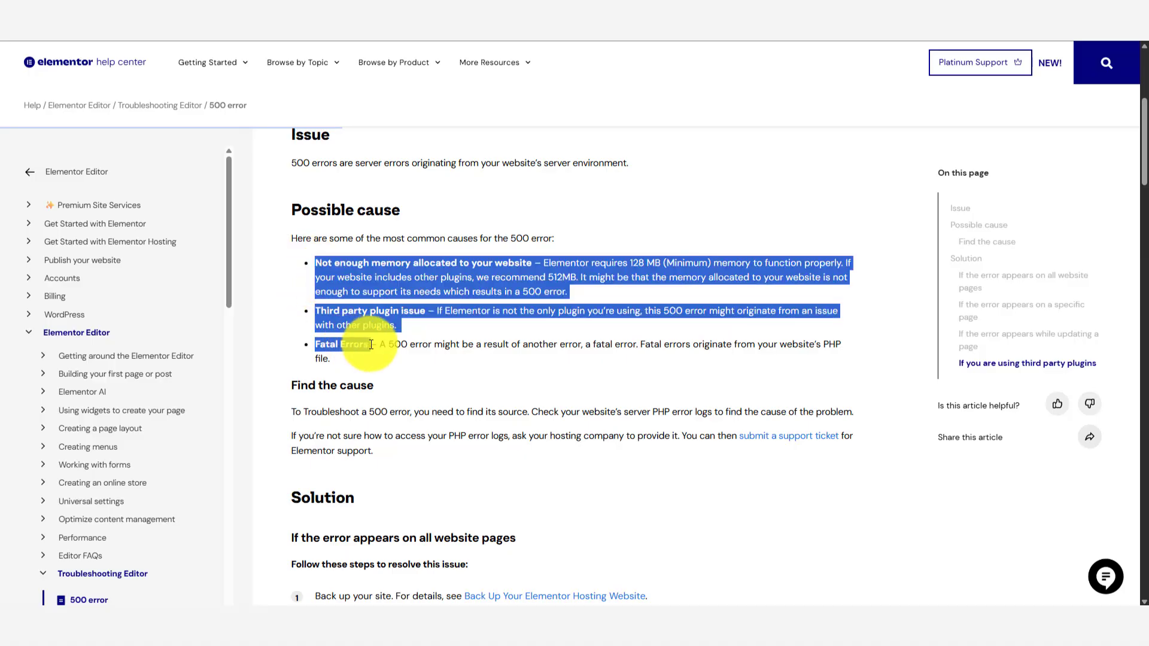
{"action": "left_click", "coordinate": [359, 264]}
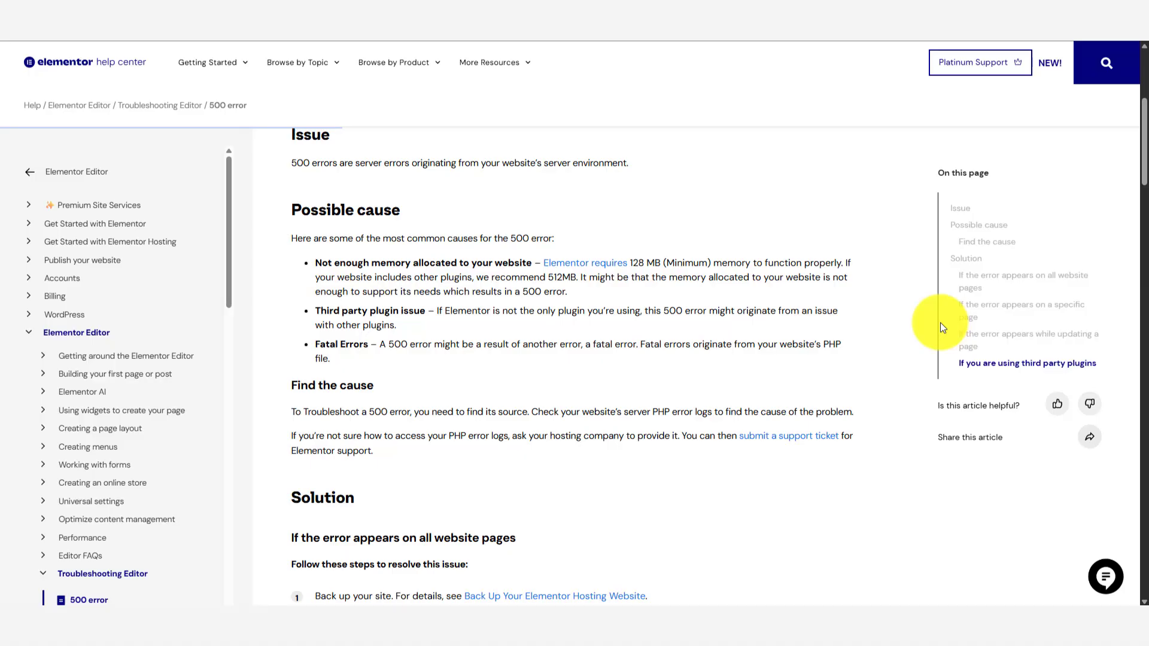
{"action": "mouse_move", "coordinate": [314, 312]}
{"action": "left_mouse_down"}
{"action": "mouse_move", "coordinate": [416, 324]}
{"action": "mouse_move", "coordinate": [416, 310]}
{"action": "mouse_move", "coordinate": [330, 306]}
{"action": "left_mouse_up"}
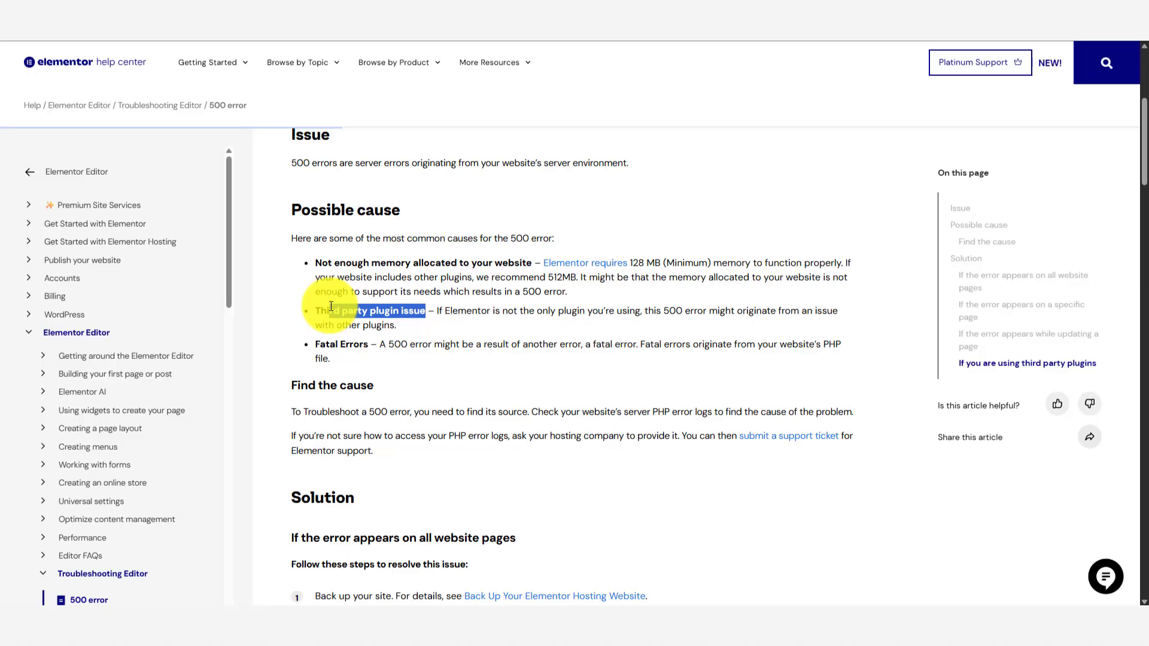
{"action": "left_click", "coordinate": [349, 350]}
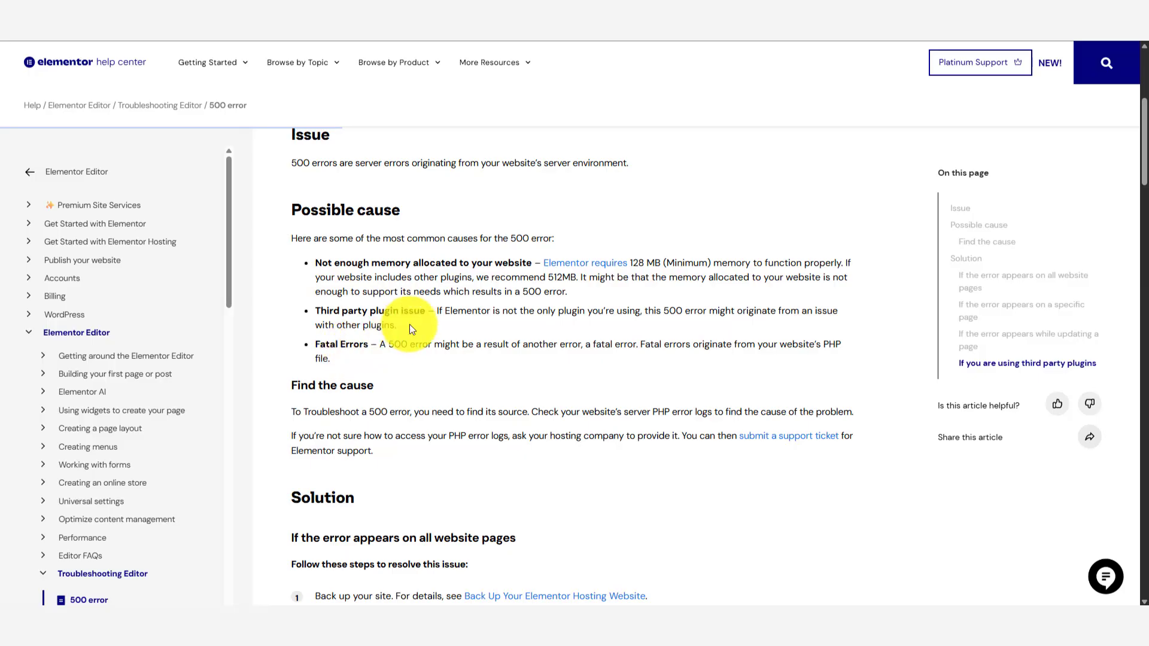
{"action": "left_click_drag", "start_coordinate": [435, 311], "coordinate": [311, 306]}
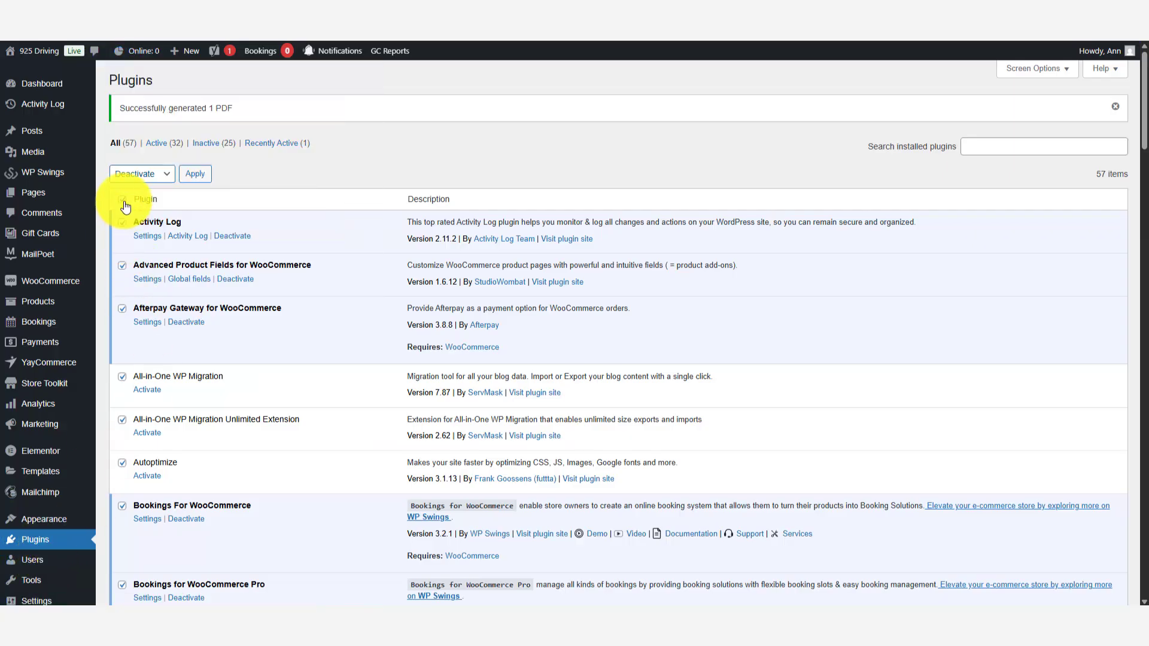
- Look through the installed plugins in WordPress, then return to the possible causes in the 500 error article
{"action": "scroll", "coordinate": [146, 359], "scroll_direction": "down", "scroll_amount": 5}
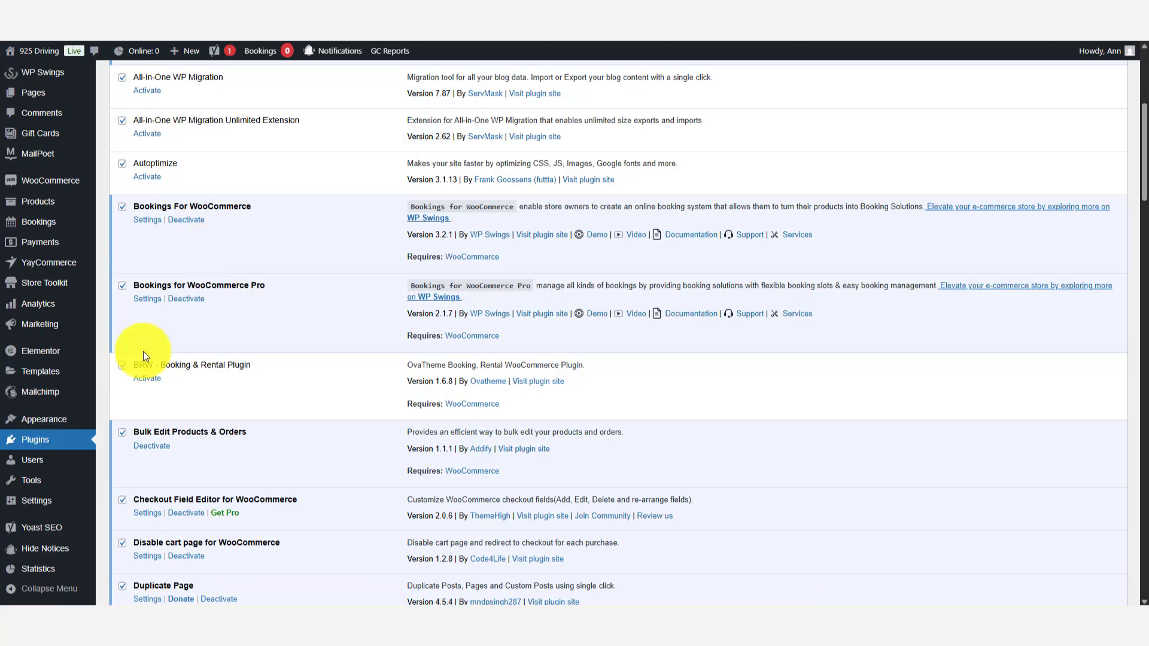
{"action": "scroll", "coordinate": [168, 430], "scroll_direction": "down", "scroll_amount": 5}
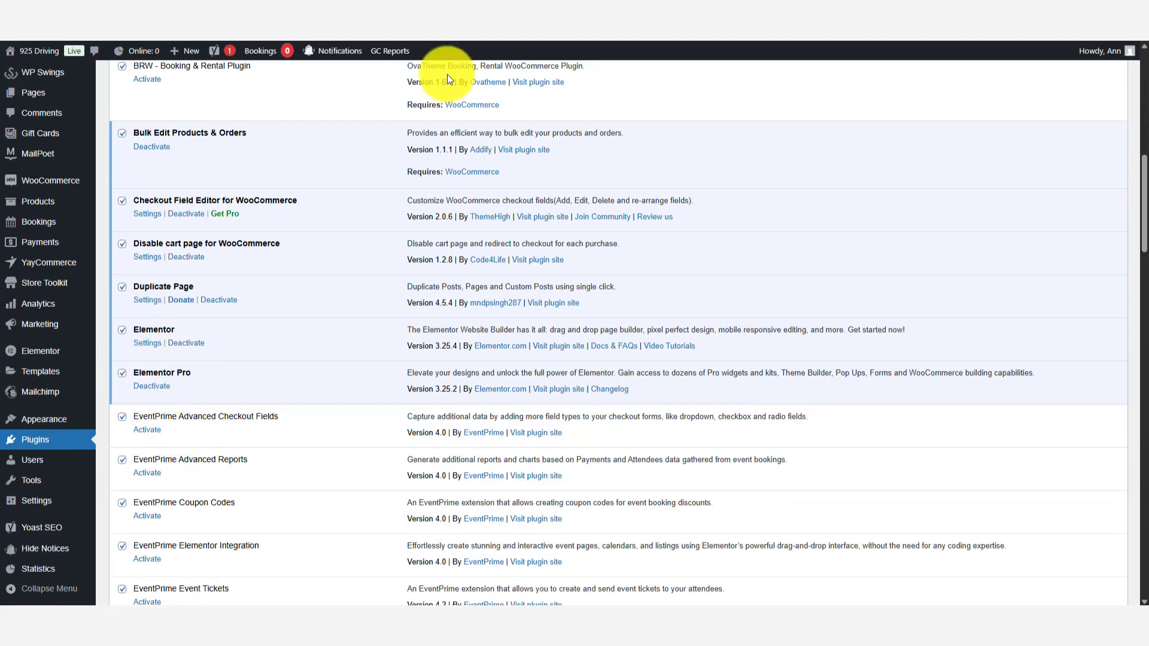
{"action": "scroll", "coordinate": [355, 213], "scroll_direction": "down", "scroll_amount": 4}
{"action": "scroll", "coordinate": [355, 213], "scroll_direction": "up", "scroll_amount": 13}
{"action": "left_click", "coordinate": [504, 22]}
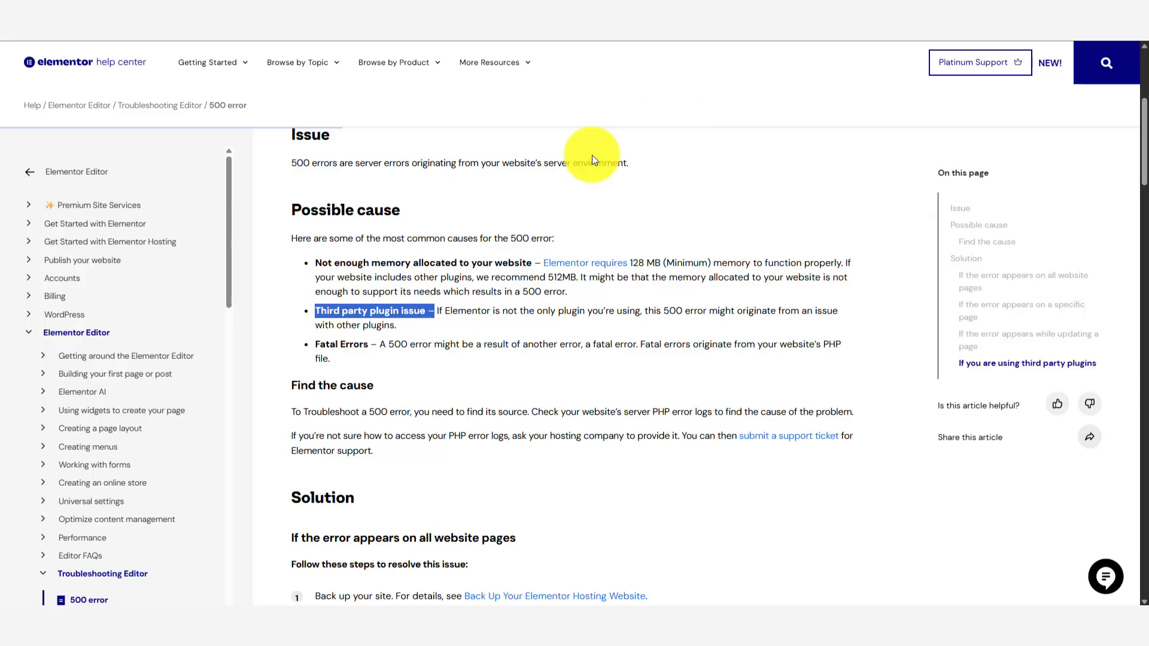
{"action": "left_click", "coordinate": [413, 278]}
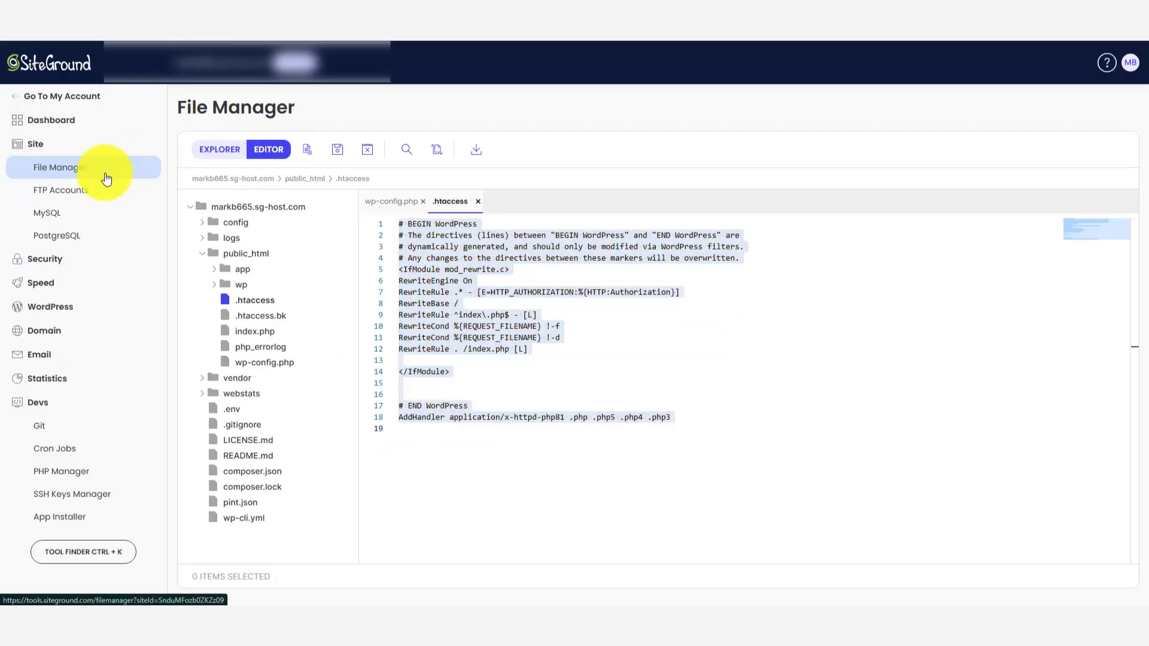
- In public_html/wp-config.php, define WP_MEMORY_LIMIT as '256M' and WP_MAX_MEMORY_LIMIT as '512M' below the WP_DEBUG_LOG line
{"action": "left_click", "coordinate": [266, 261]}
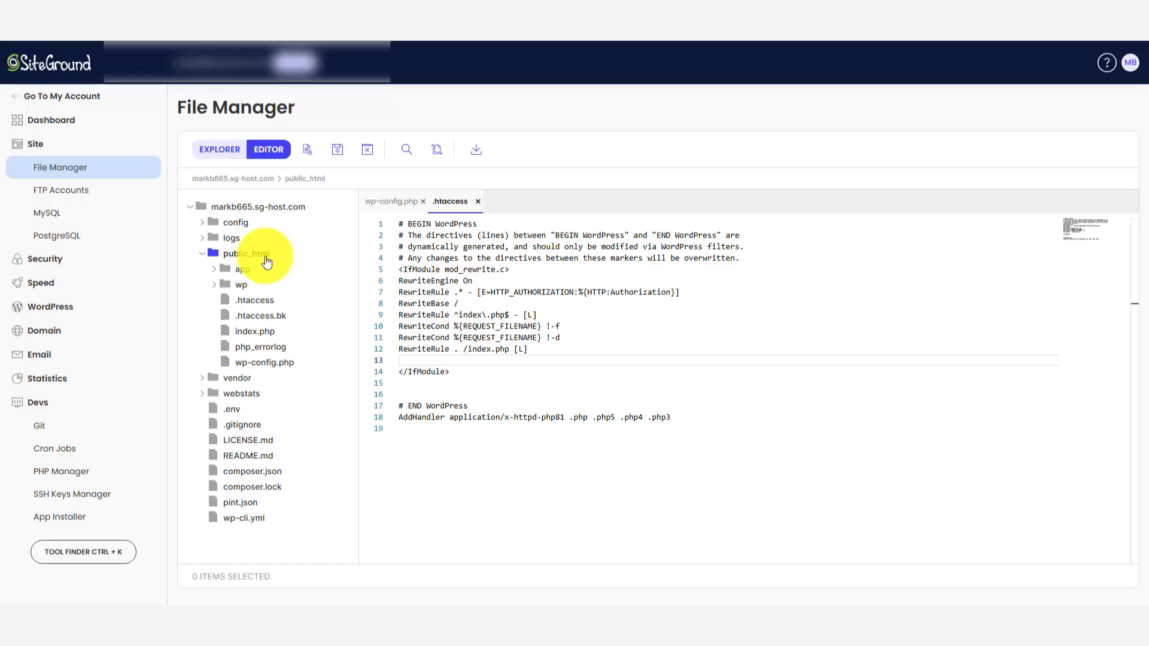
{"action": "left_click", "coordinate": [258, 365]}
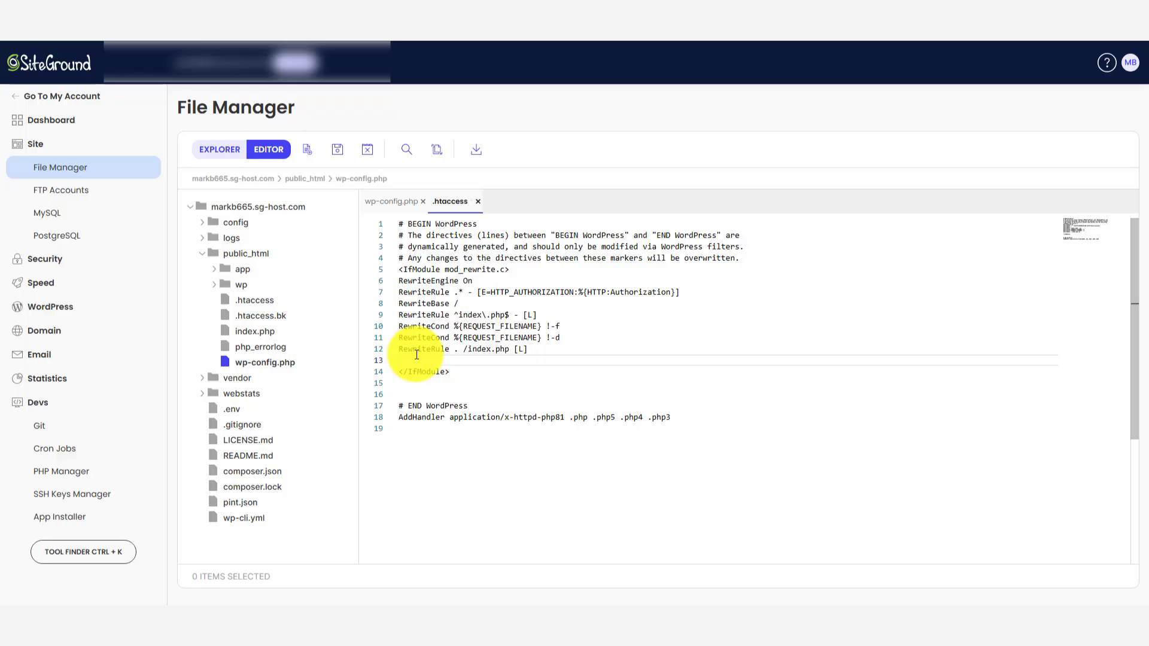
{"action": "left_click", "coordinate": [389, 203]}
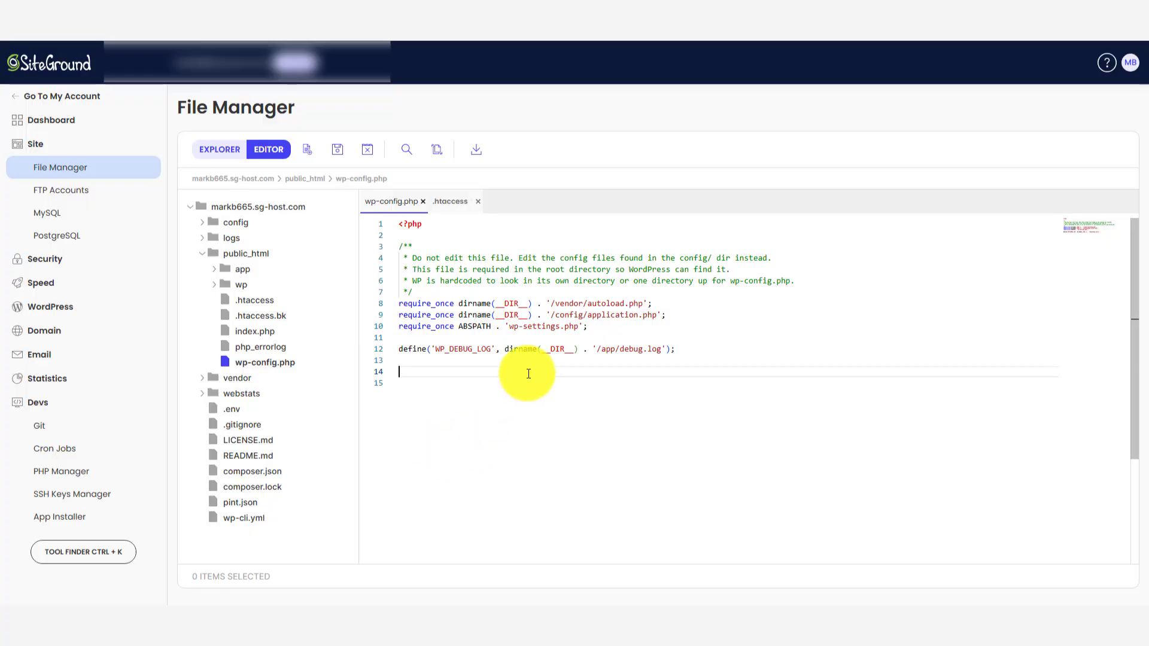
{"action": "type", "text": "define('WP_MEMORY_LIMIT', '256M'); define('WP_MAX_MEMORY_LIMIT', '512M');"}
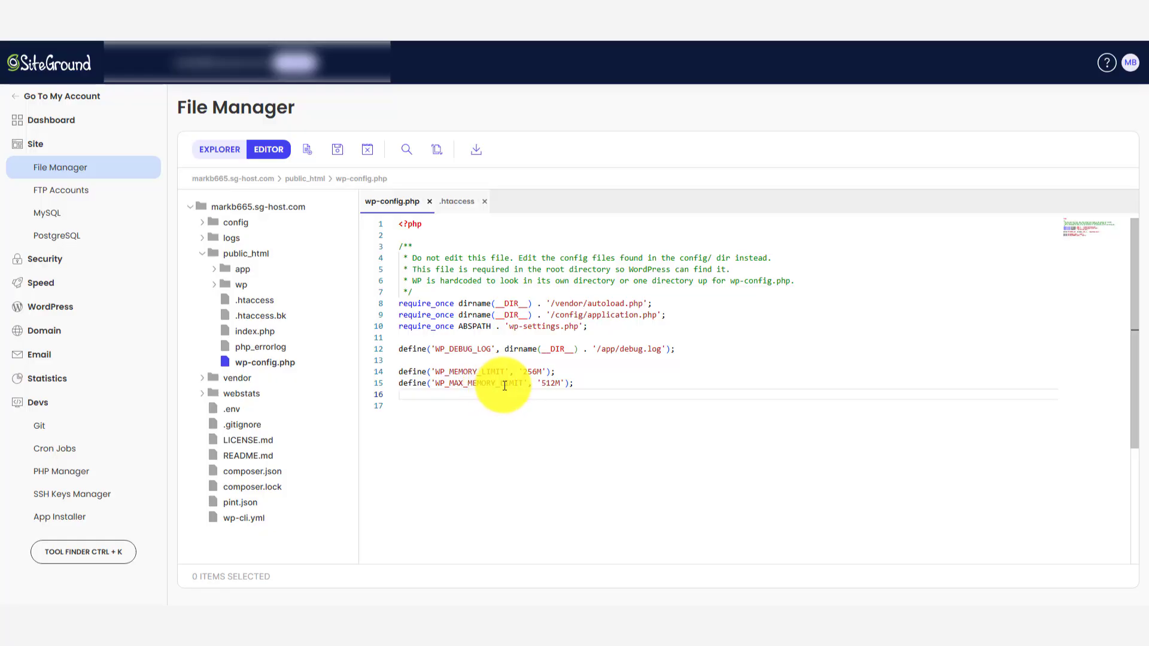
- Set WP_MEMORY_LIMIT to '512M' and WP_MAX_MEMORY_LIMIT to '715M' in wp-config.php
{"action": "left_click", "coordinate": [537, 372]}
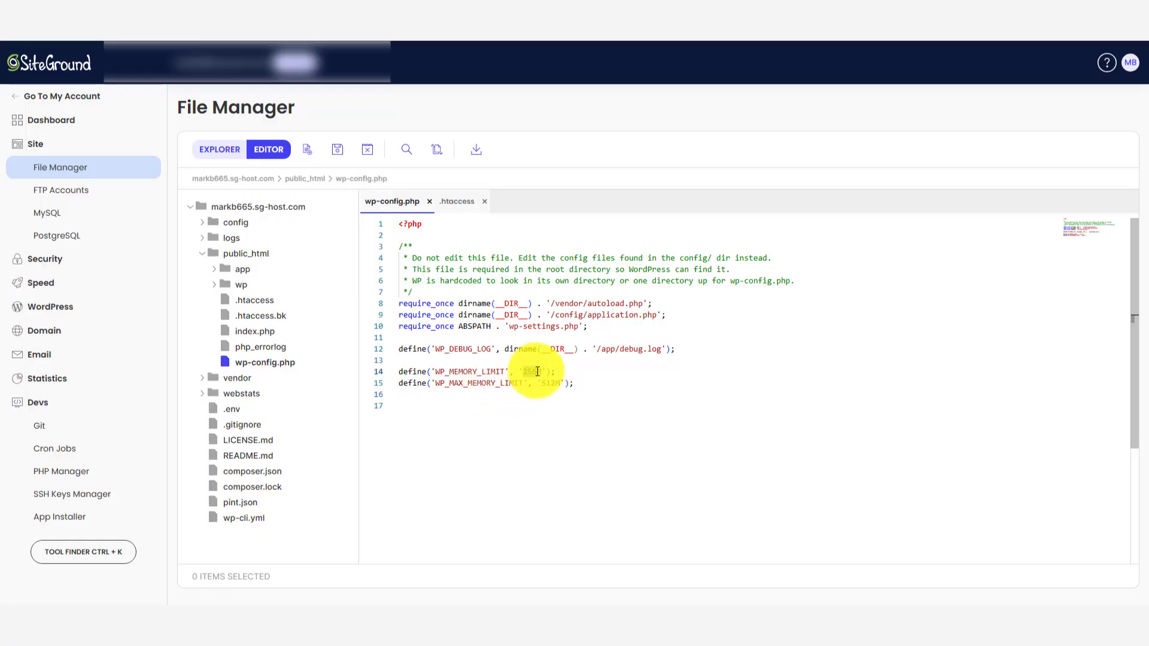
{"action": "type", "text": "512"}
{"action": "left_click_drag", "start_coordinate": [541, 383], "coordinate": [554, 384]}
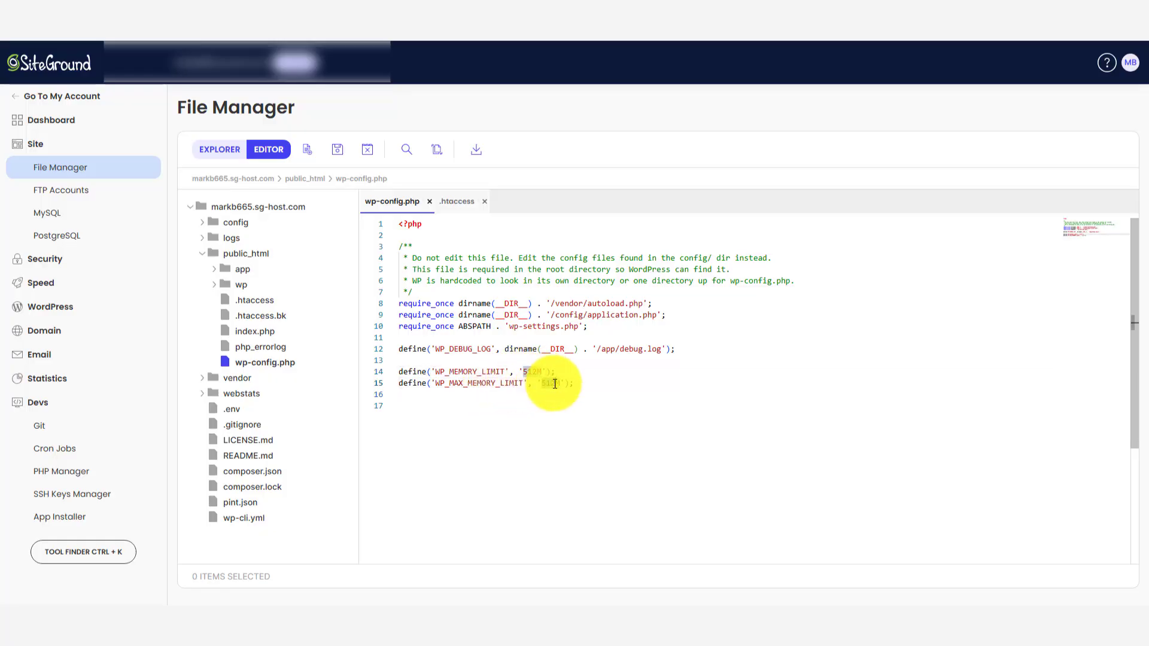
{"action": "type", "text": "715"}
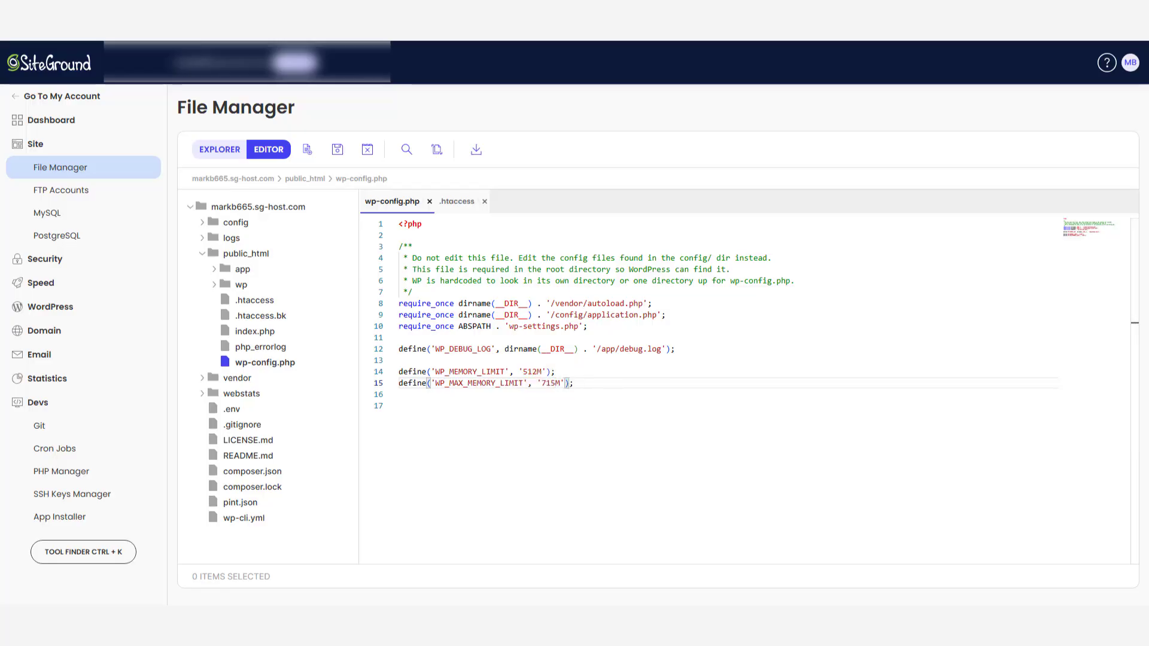
- Insert a blank line above the two memory limit definitions and save wp-config.php
{"action": "left_click_drag", "start_coordinate": [574, 383], "coordinate": [372, 371]}
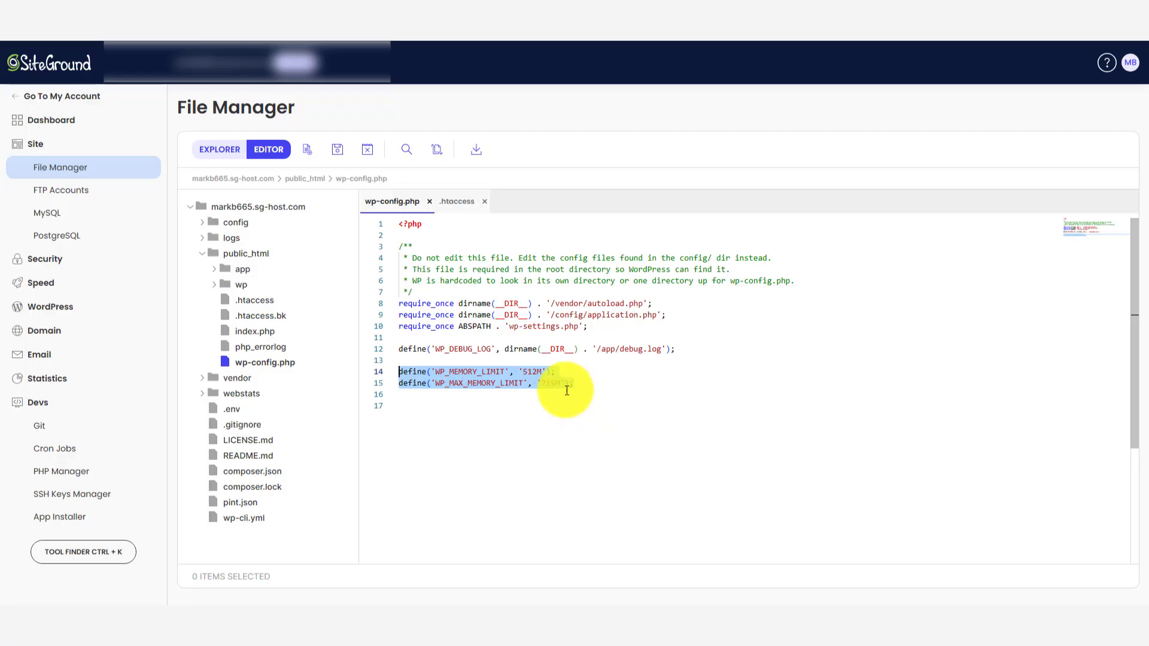
{"action": "left_click", "coordinate": [588, 386]}
{"action": "left_click_drag", "start_coordinate": [588, 386], "coordinate": [393, 373]}
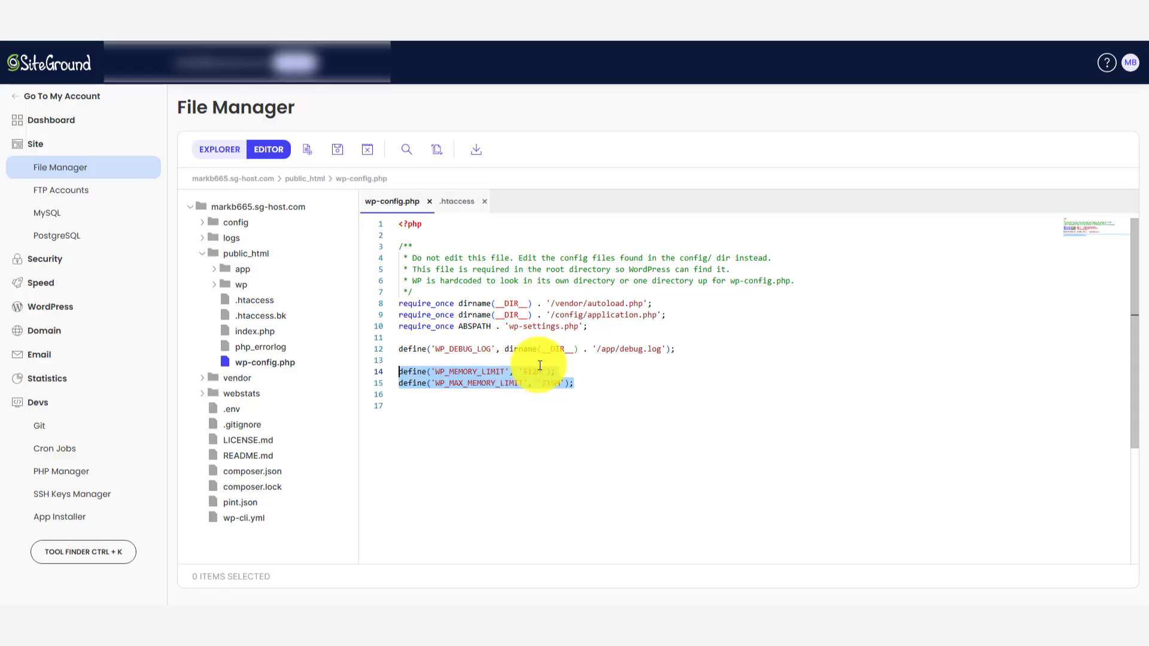
{"action": "left_click", "coordinate": [412, 362]}
{"action": "key", "text": "Return"}
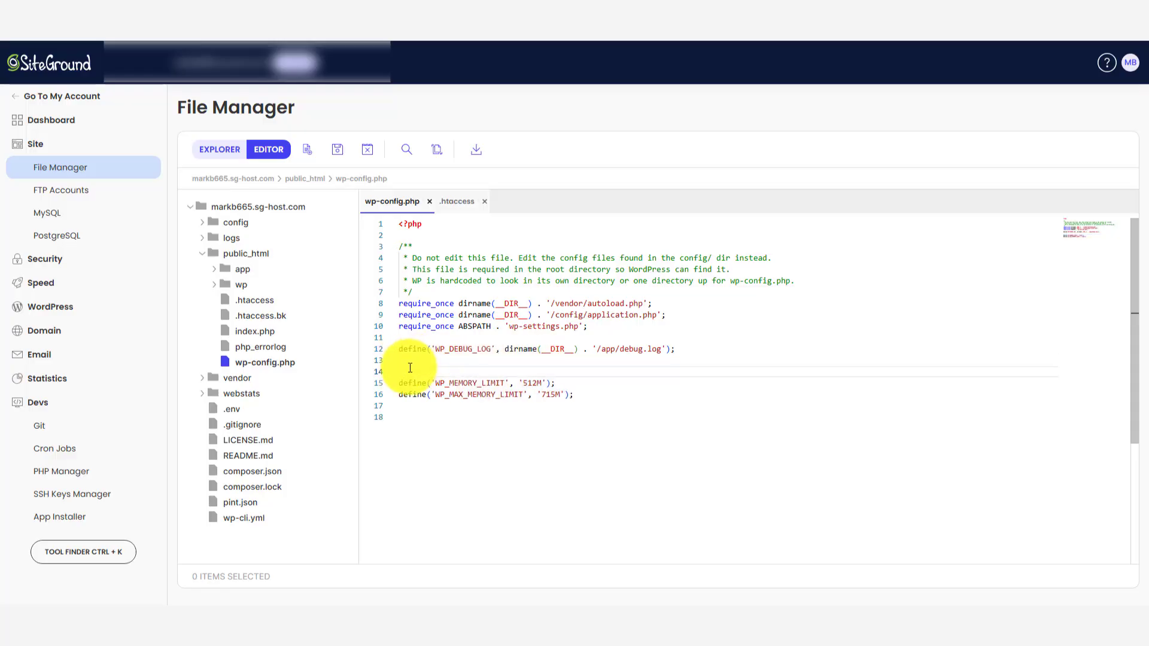
{"action": "left_click", "coordinate": [624, 403], "text": "shift"}
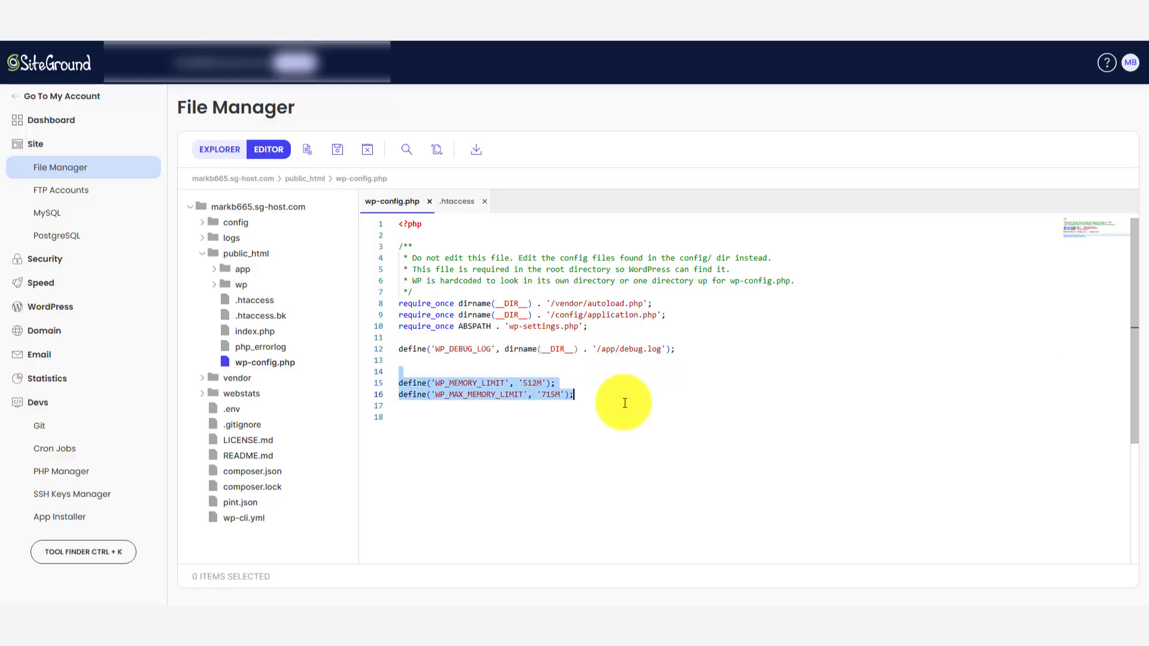
{"action": "left_click", "coordinate": [338, 149]}
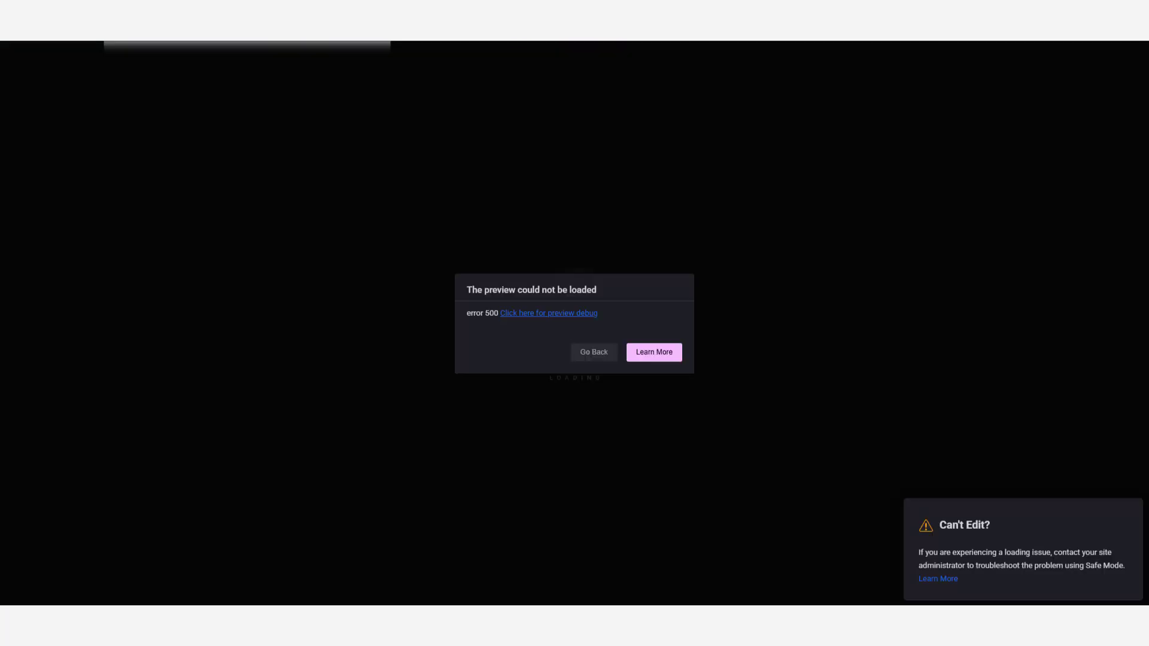
- Switch to the failed Elementor preview and reload the editor to test the new memory limits
{"action": "left_click", "coordinate": [518, 23]}
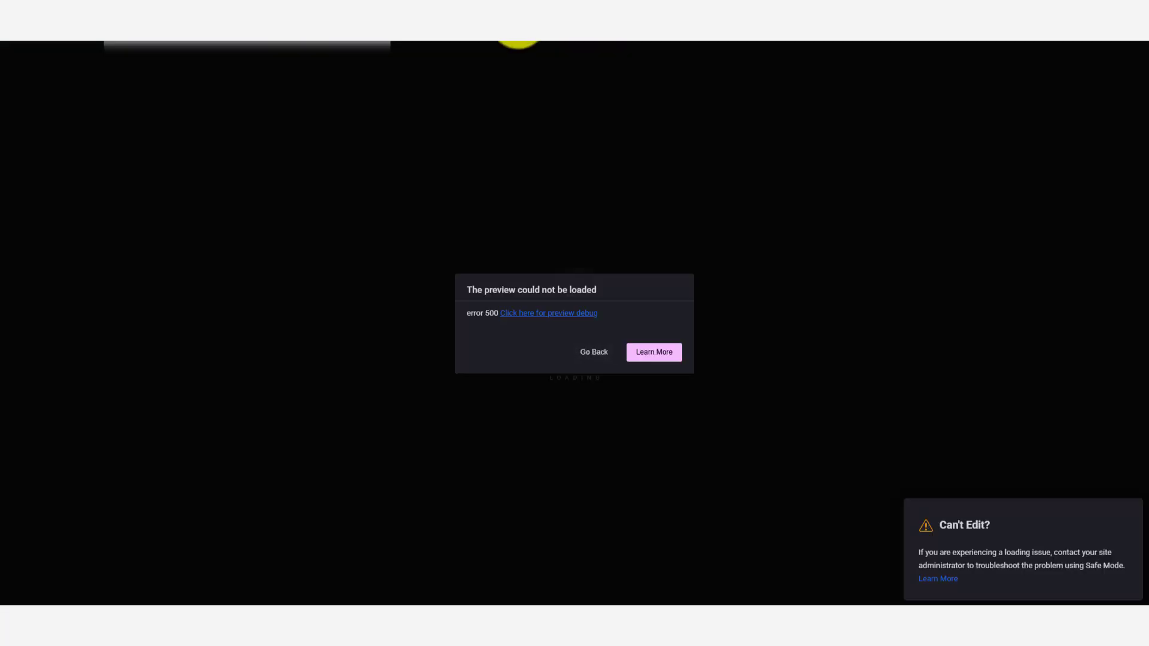
{"action": "key", "text": "Return"}
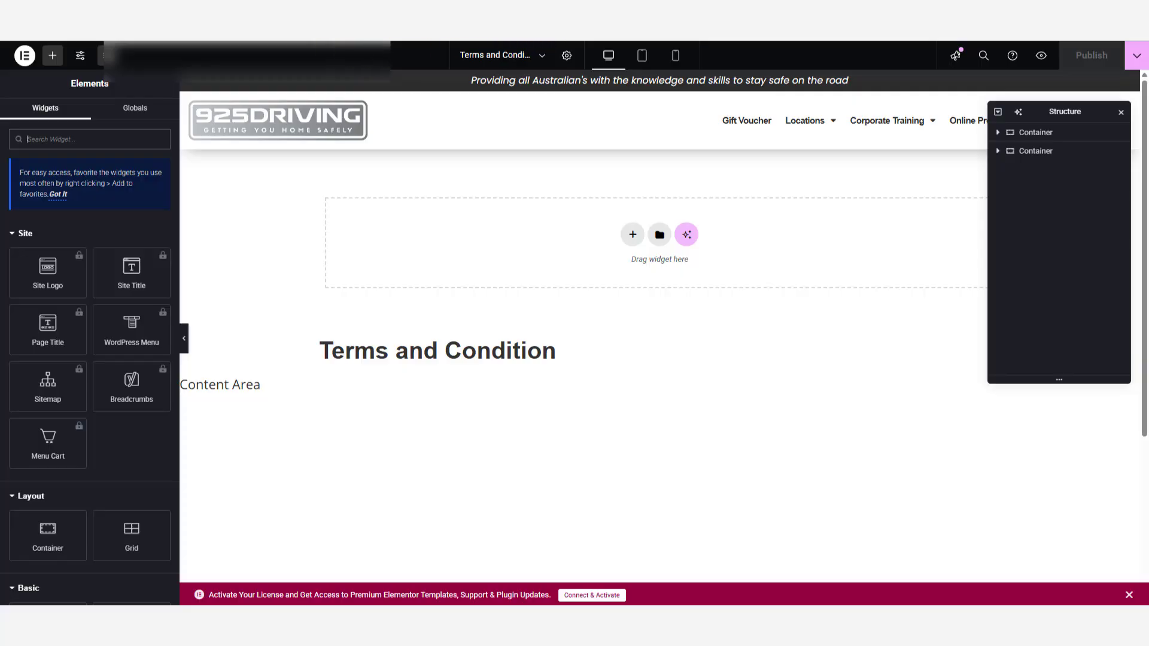
- Load the site's root address in place of the failed editor and open the advanced driving courses page in Elementor
{"action": "left_click", "coordinate": [179, 9]}
{"action": "left_click_drag", "start_coordinate": [178, 32], "coordinate": [686, 31]}
{"action": "key", "text": "BackSpace"}
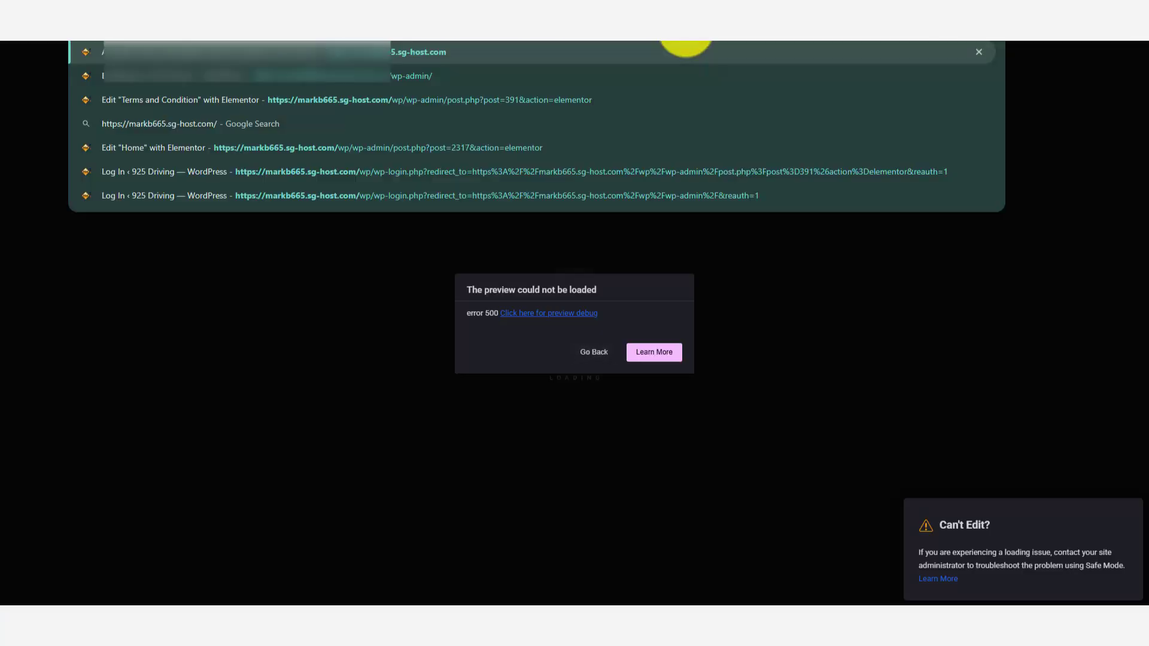
{"action": "key", "text": "Return"}
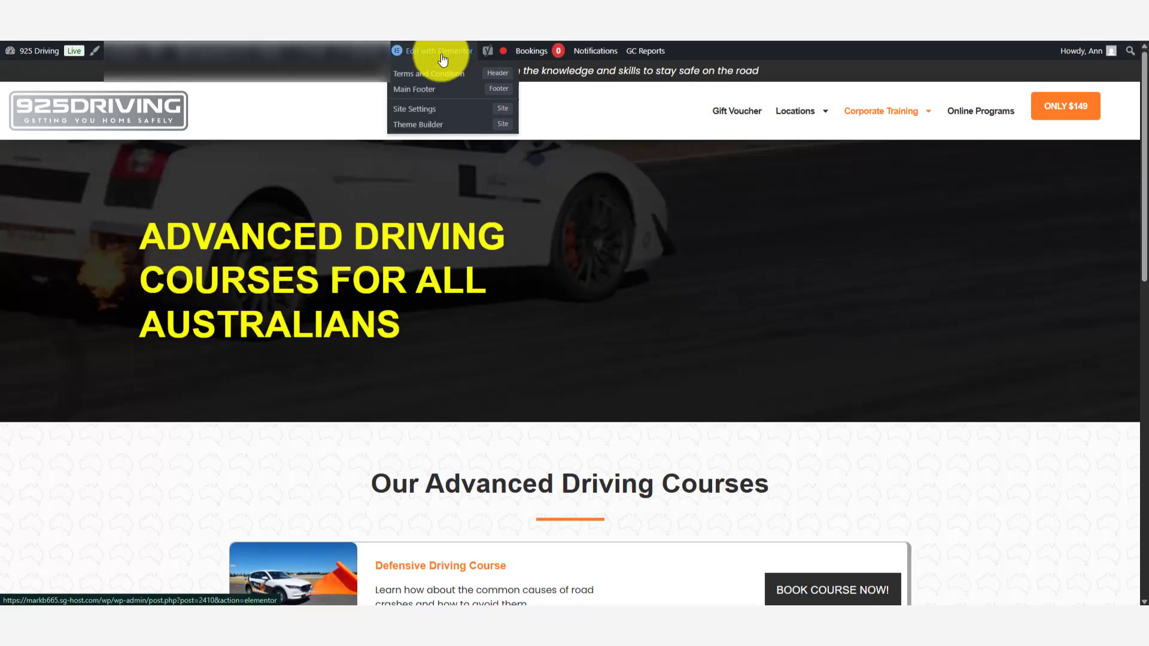
{"action": "left_click", "coordinate": [442, 59]}
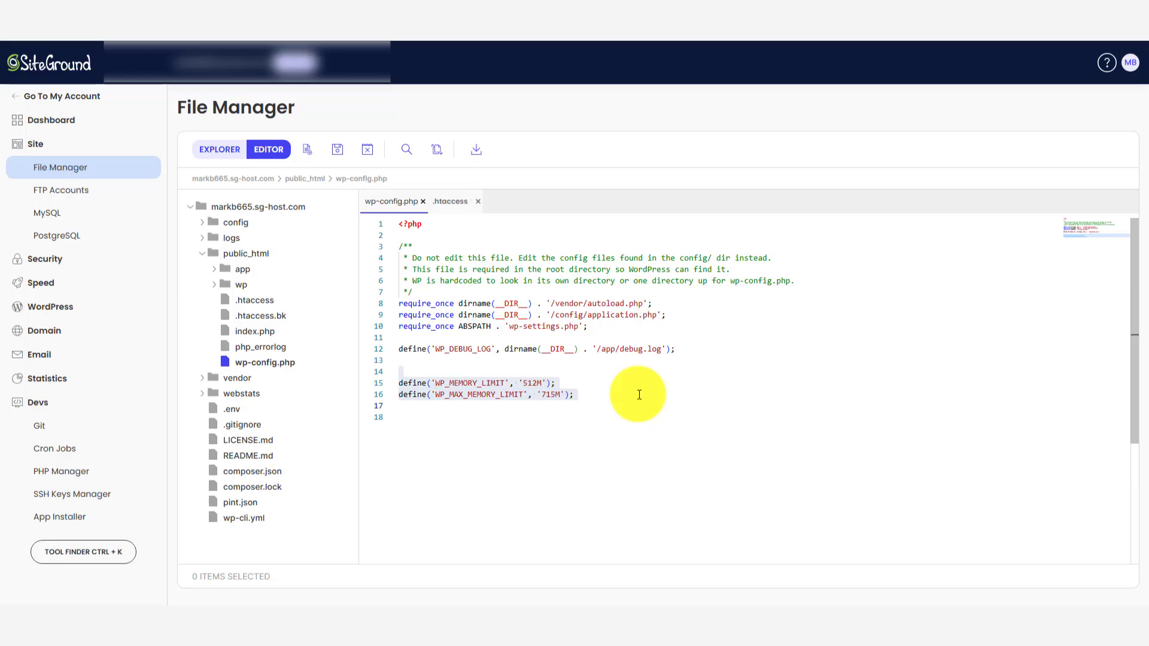
- Review the WP_MEMORY_LIMIT and WP_MAX_MEMORY_LIMIT definitions in wp-config.php in the SiteGround File Manager
{"action": "left_click_drag", "start_coordinate": [678, 398], "coordinate": [359, 360]}
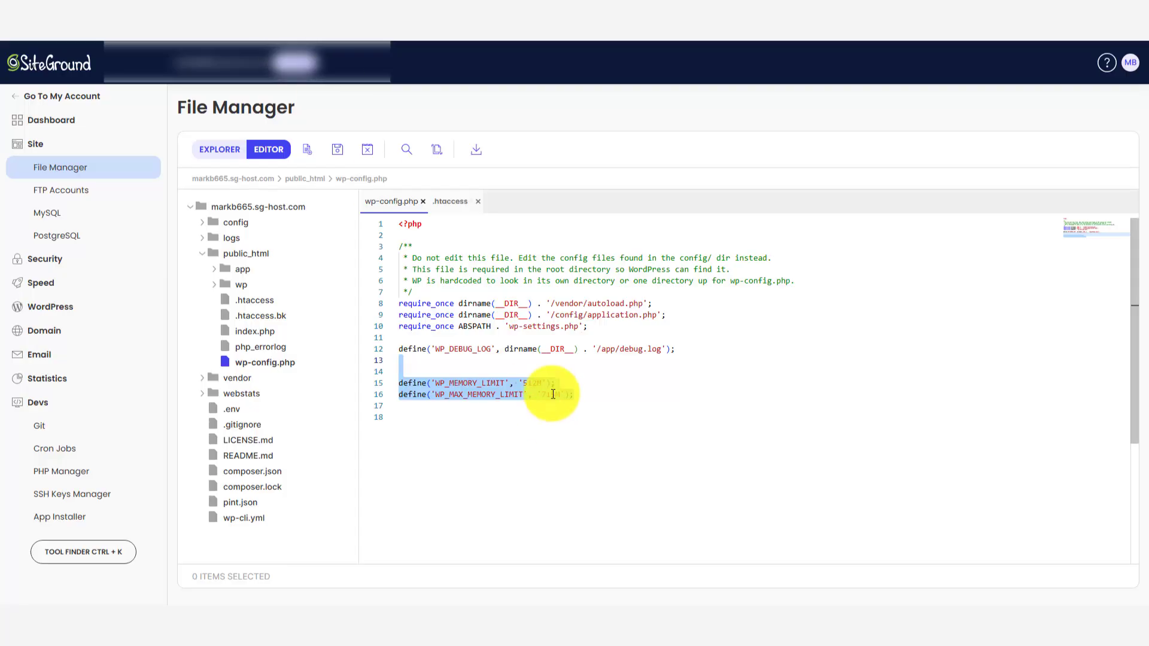
{"action": "left_click", "coordinate": [557, 370]}
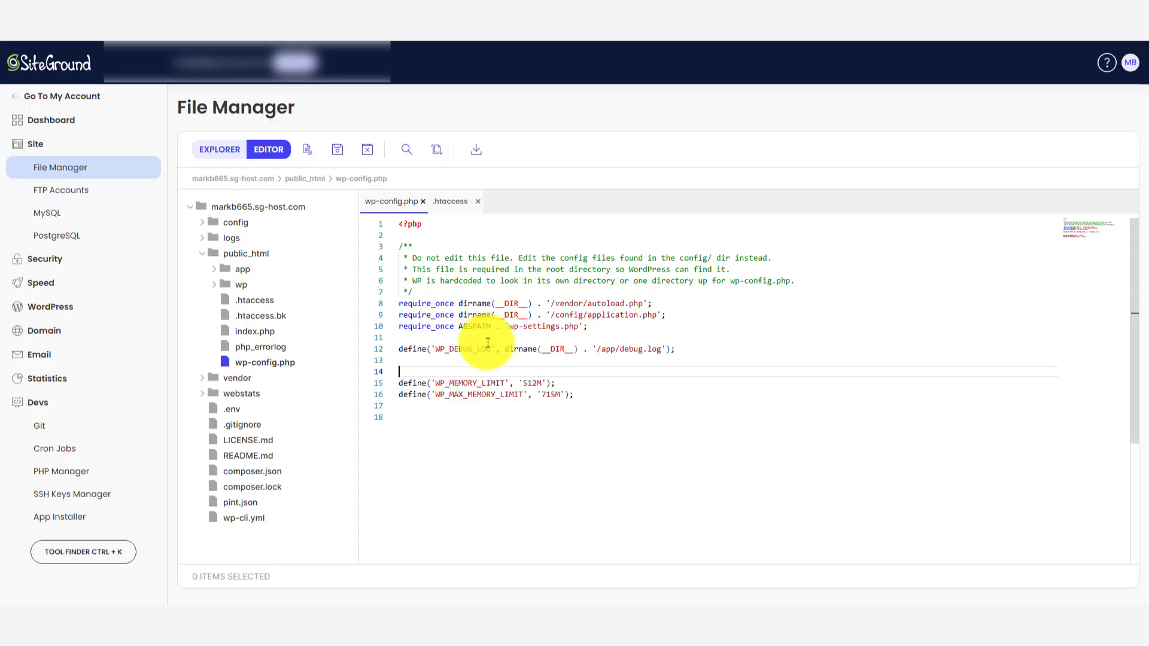
{"action": "left_click_drag", "start_coordinate": [506, 372], "coordinate": [618, 397]}
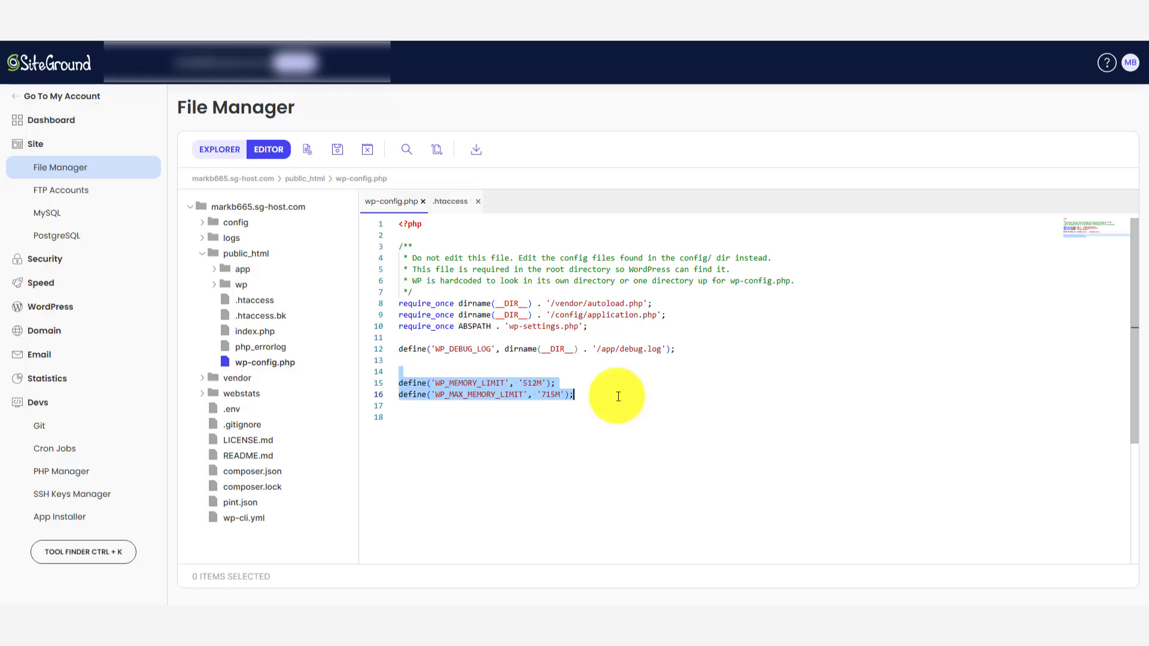
- Delete the WP_MEMORY_LIMIT and WP_MAX_MEMORY_LIMIT definitions from wp-config.php, save it and select .htaccess in public_html
{"action": "left_click", "coordinate": [620, 397]}
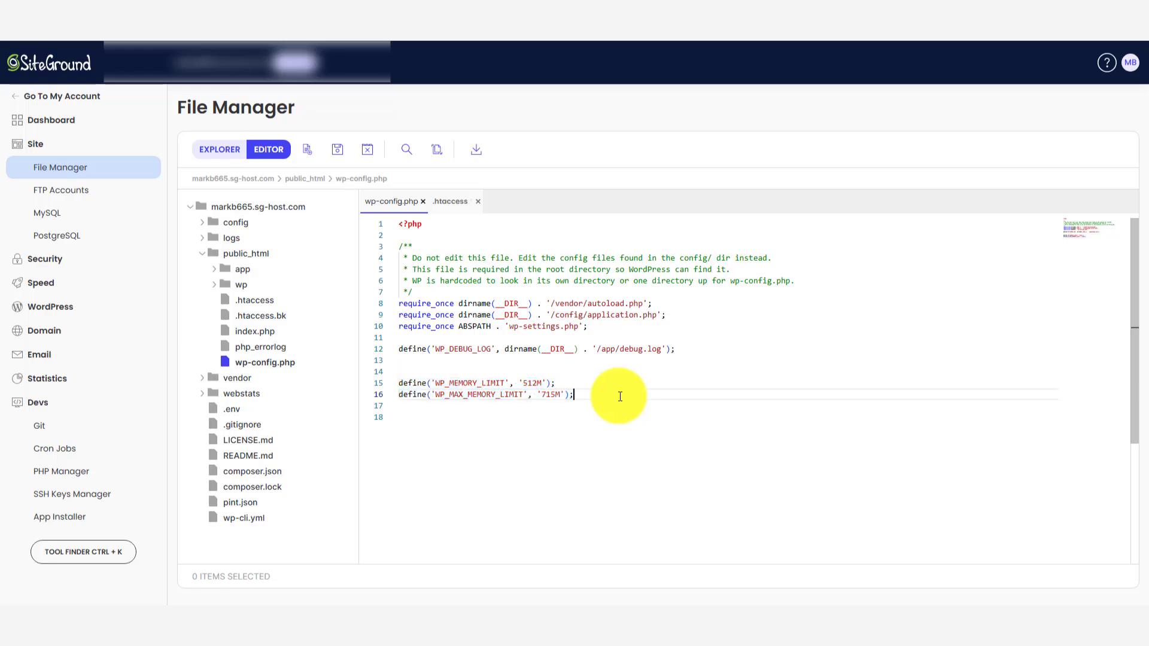
{"action": "left_click", "coordinate": [521, 26]}
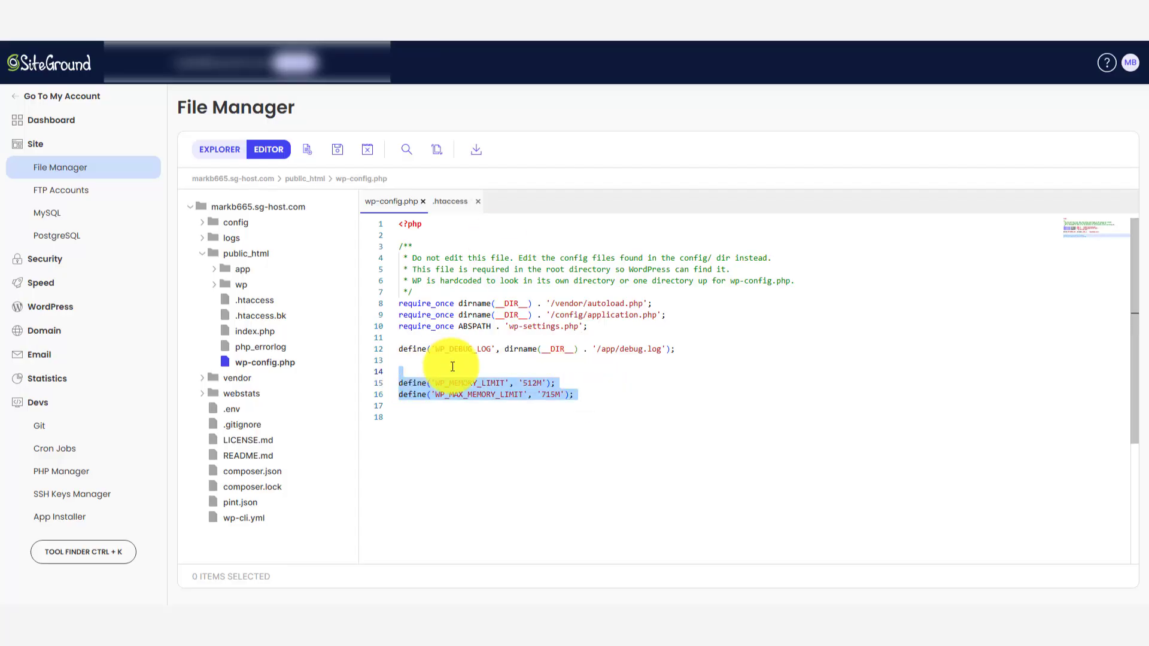
{"action": "key", "text": "Delete"}
{"action": "left_click", "coordinate": [337, 149]}
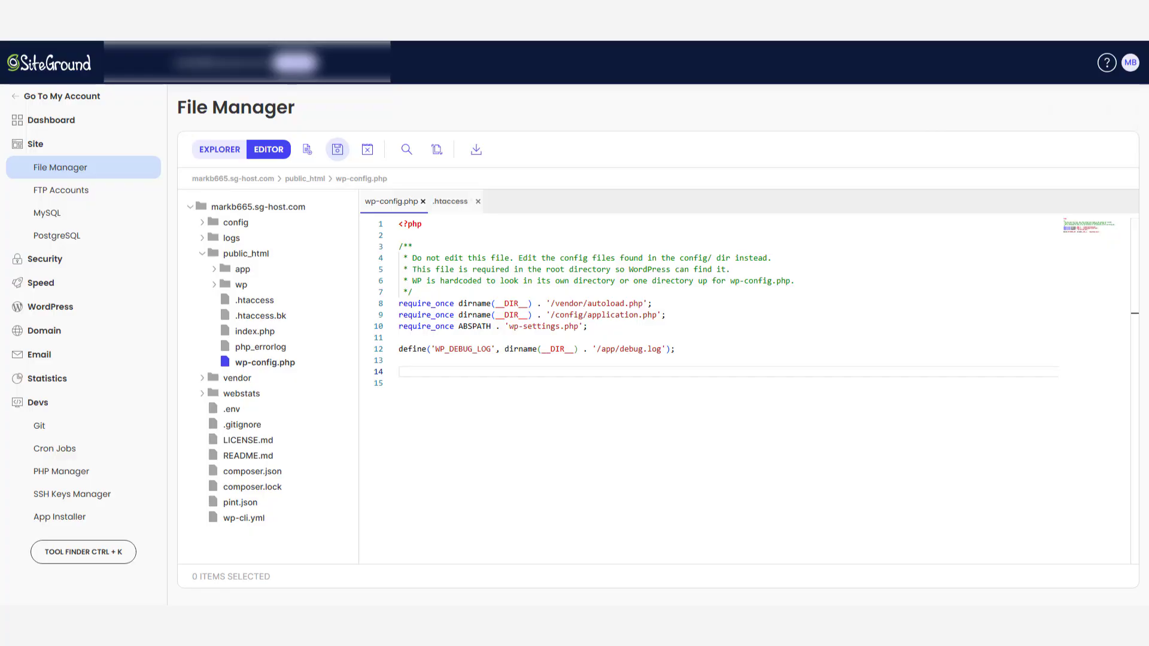
{"action": "left_click", "coordinate": [257, 302]}
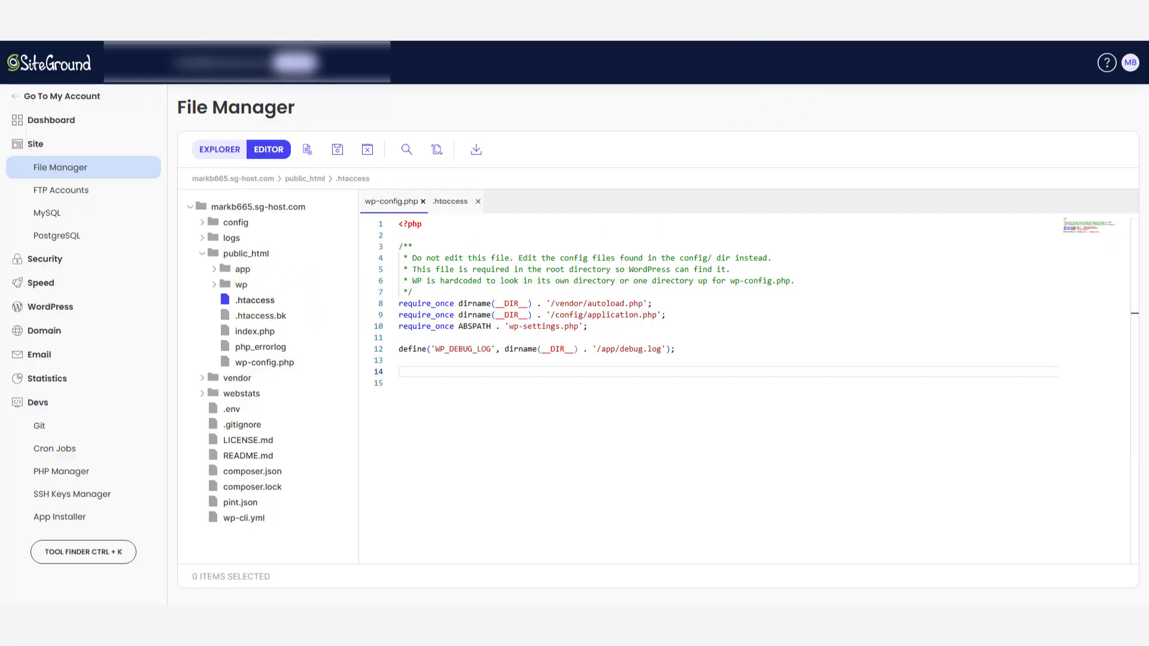
- Switch to the failed Elementor preview and load the site's root address in its place
{"action": "key", "text": "ctrl+t"}
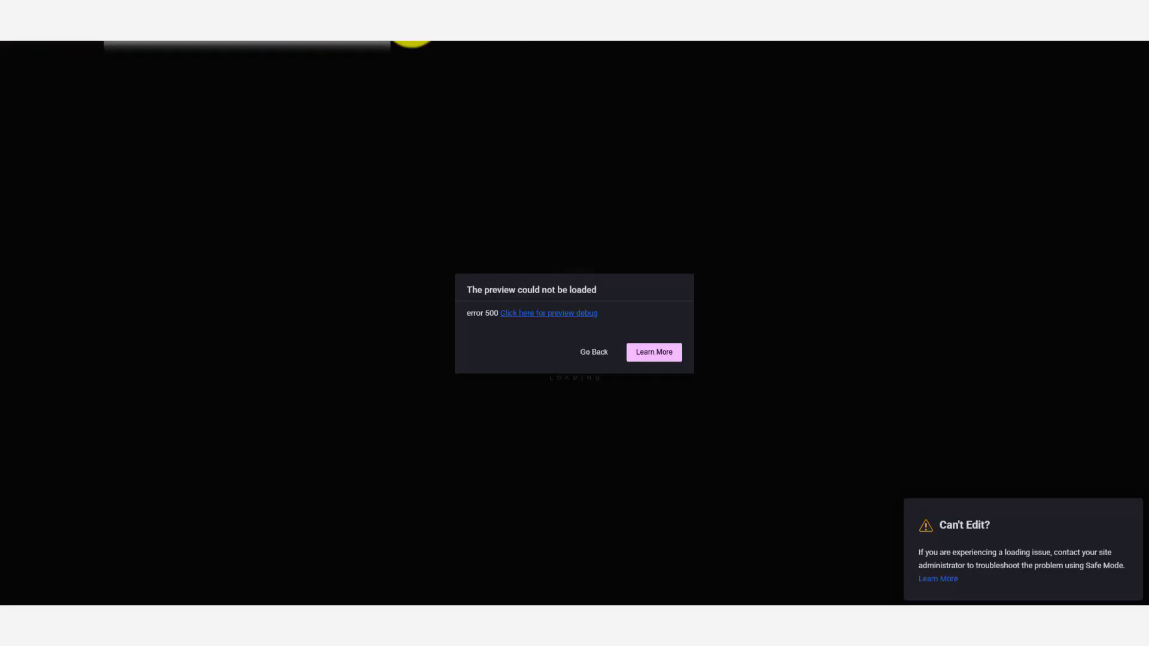
{"action": "left_click_drag", "start_coordinate": [203, 32], "coordinate": [584, 27]}
{"action": "key", "text": "BackSpace"}
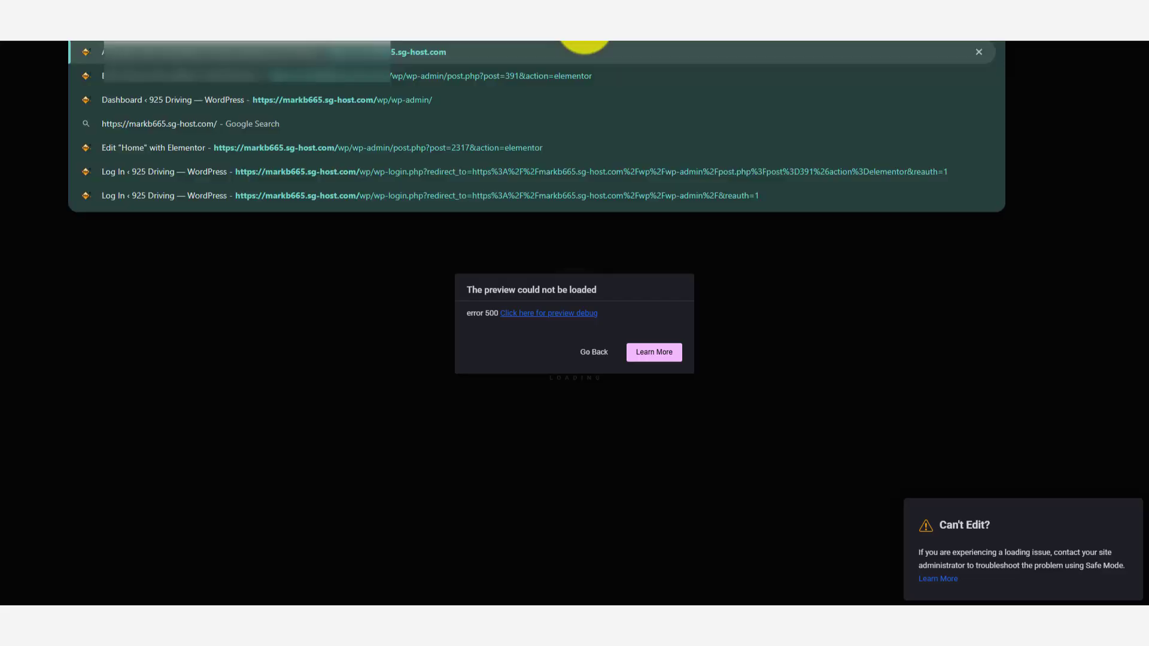
{"action": "key", "text": "Return"}
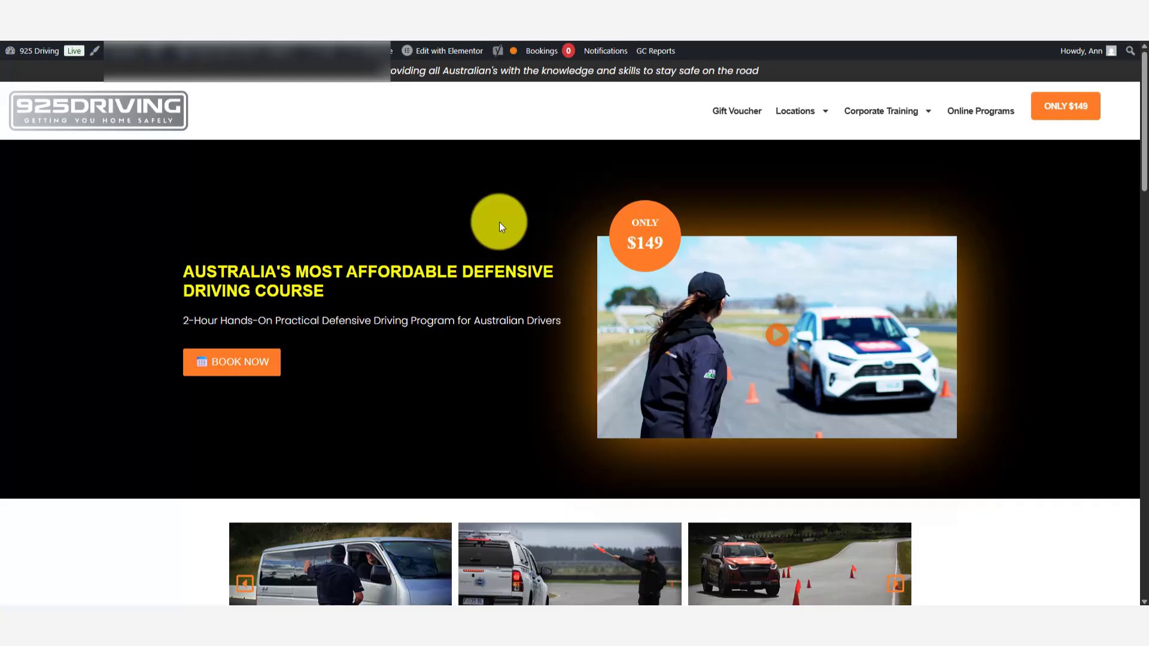
- Open the browser's Network developer tools on the site's front page and reload the page to record its requests
{"action": "right_click", "coordinate": [500, 226]}
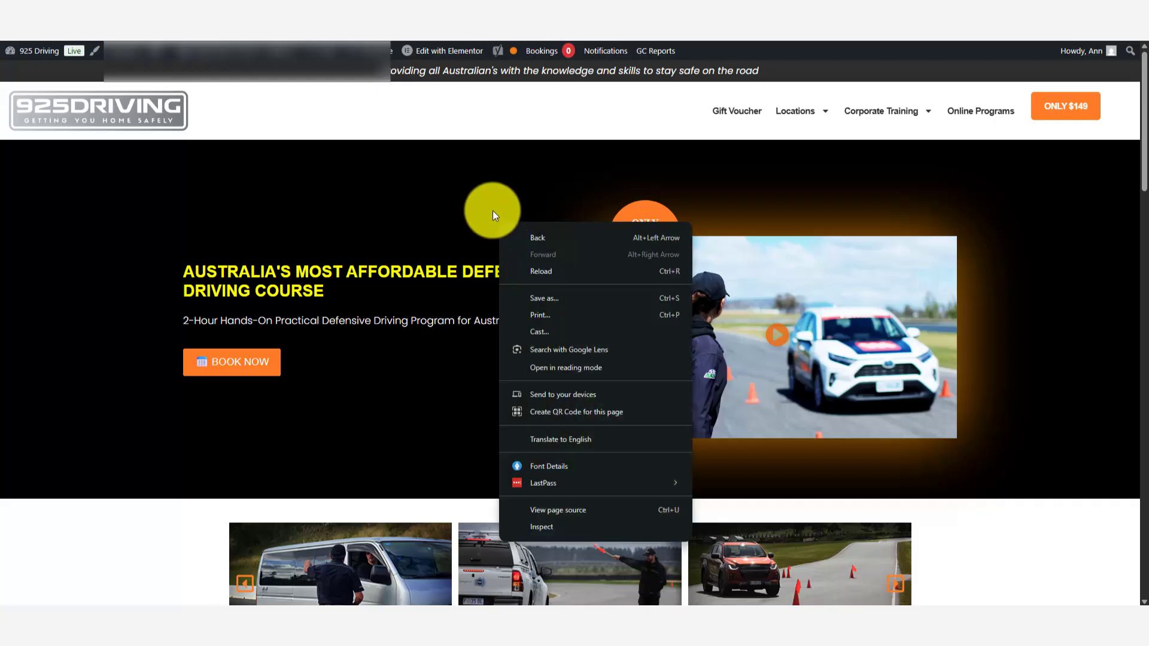
{"action": "right_click", "coordinate": [469, 197]}
{"action": "key", "text": "Escape"}
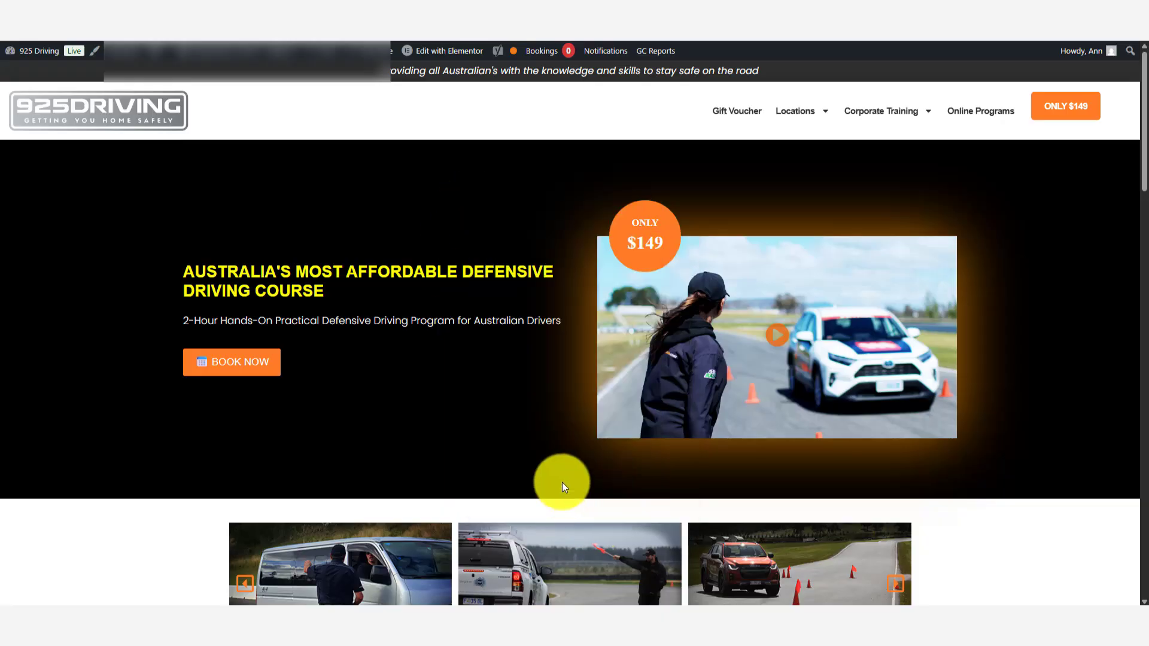
{"action": "key", "text": "F12"}
{"action": "left_click", "coordinate": [259, 79]}
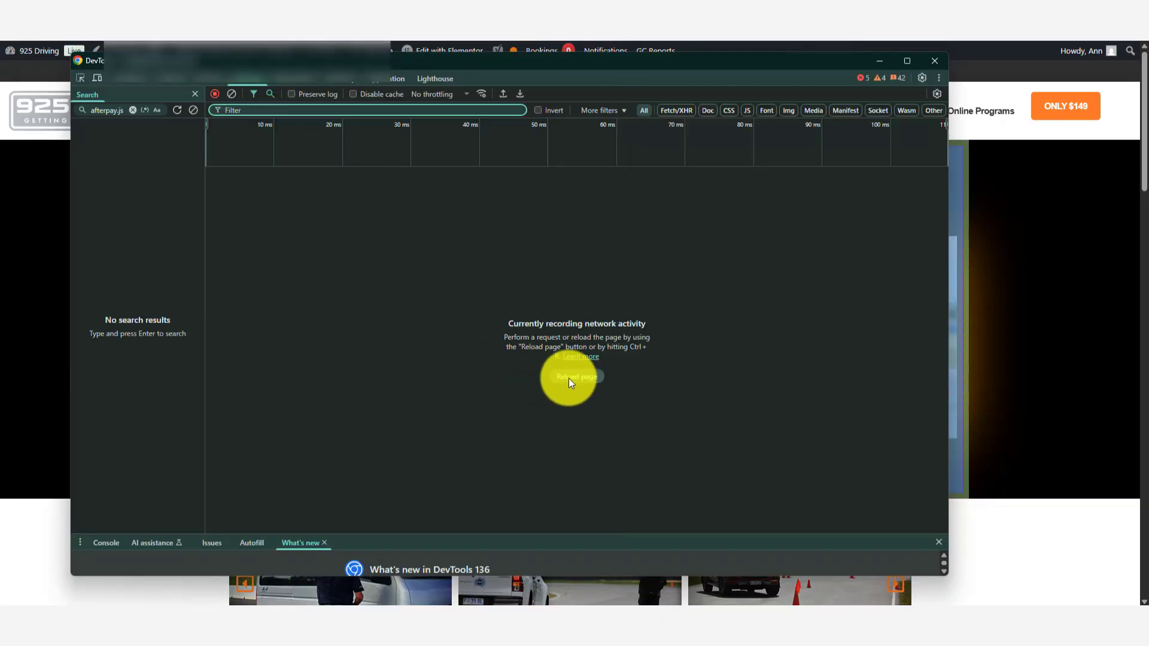
{"action": "left_click", "coordinate": [568, 378]}
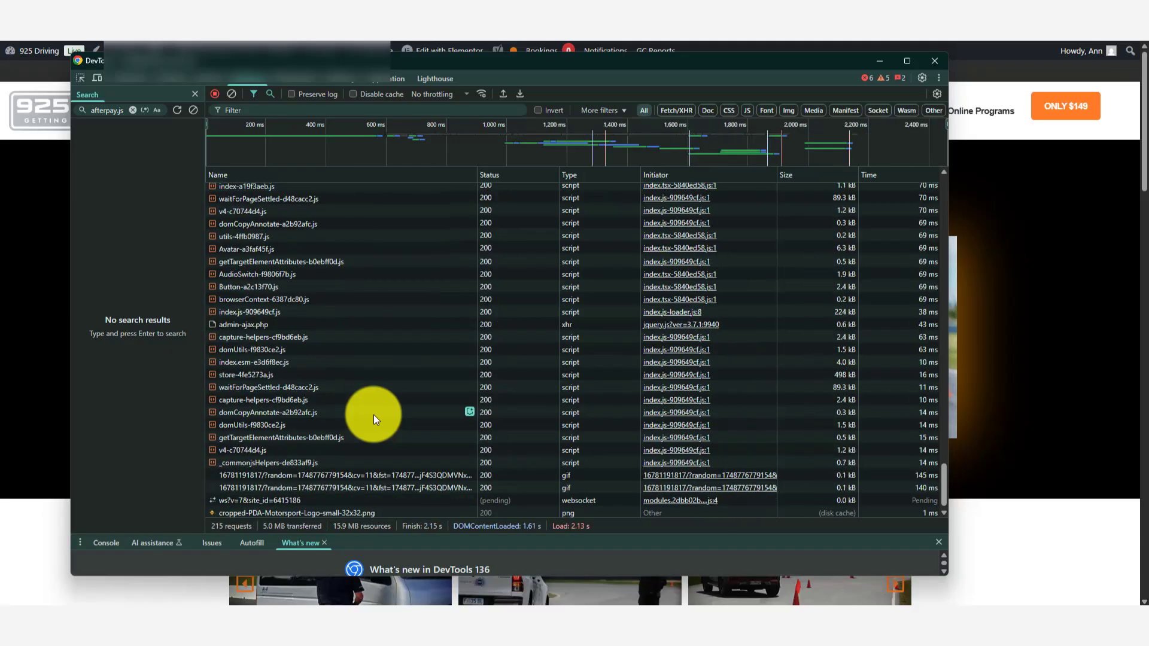
- Examine the server type in the response headers of the markb665.sg-host.com document request, and close the developer tools
{"action": "scroll", "coordinate": [373, 390], "scroll_direction": "up", "scroll_amount": 20}
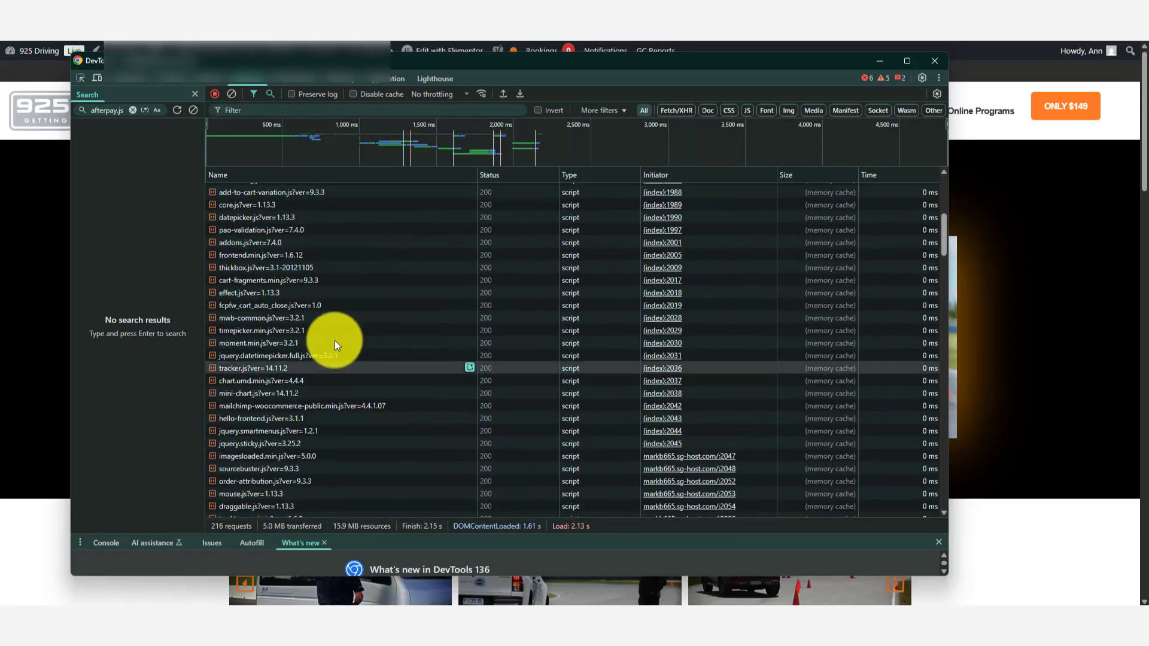
{"action": "scroll", "coordinate": [300, 249], "scroll_direction": "up", "scroll_amount": 10}
{"action": "left_click", "coordinate": [300, 190]}
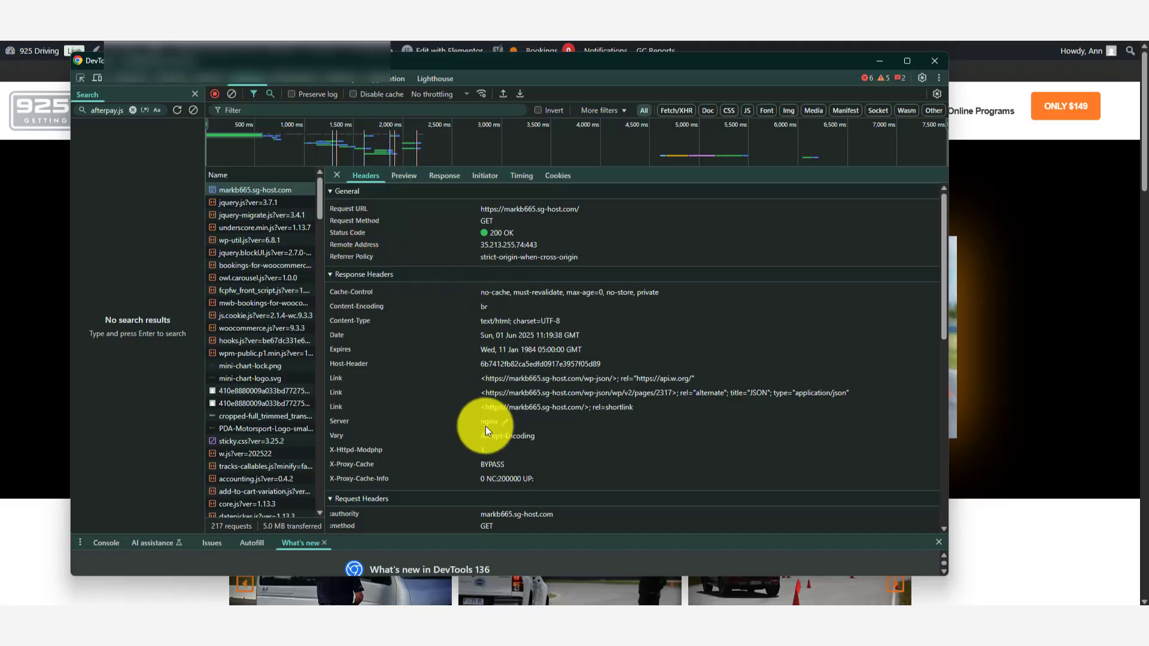
{"action": "left_click", "coordinate": [937, 60]}
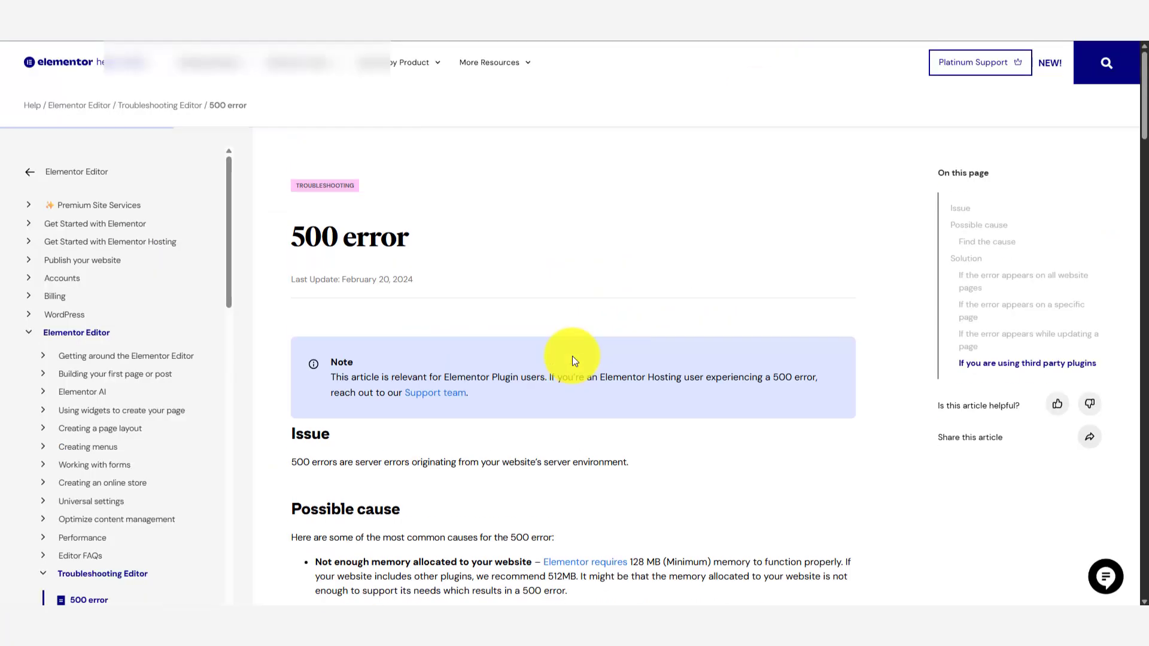
- Review the possible causes and solutions in Elementor's 500 error help article
{"action": "scroll", "coordinate": [572, 357], "scroll_direction": "down", "scroll_amount": 15}
{"action": "scroll", "coordinate": [572, 356], "scroll_direction": "down", "scroll_amount": 15}
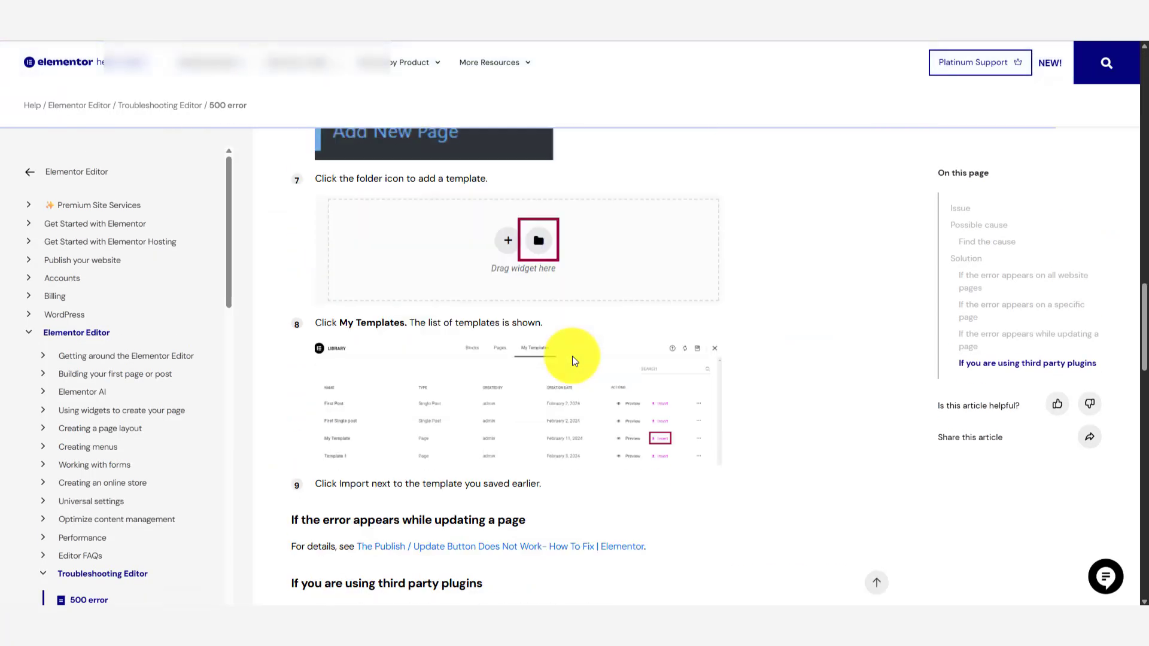
{"action": "scroll", "coordinate": [572, 356], "scroll_direction": "up", "scroll_amount": 5}
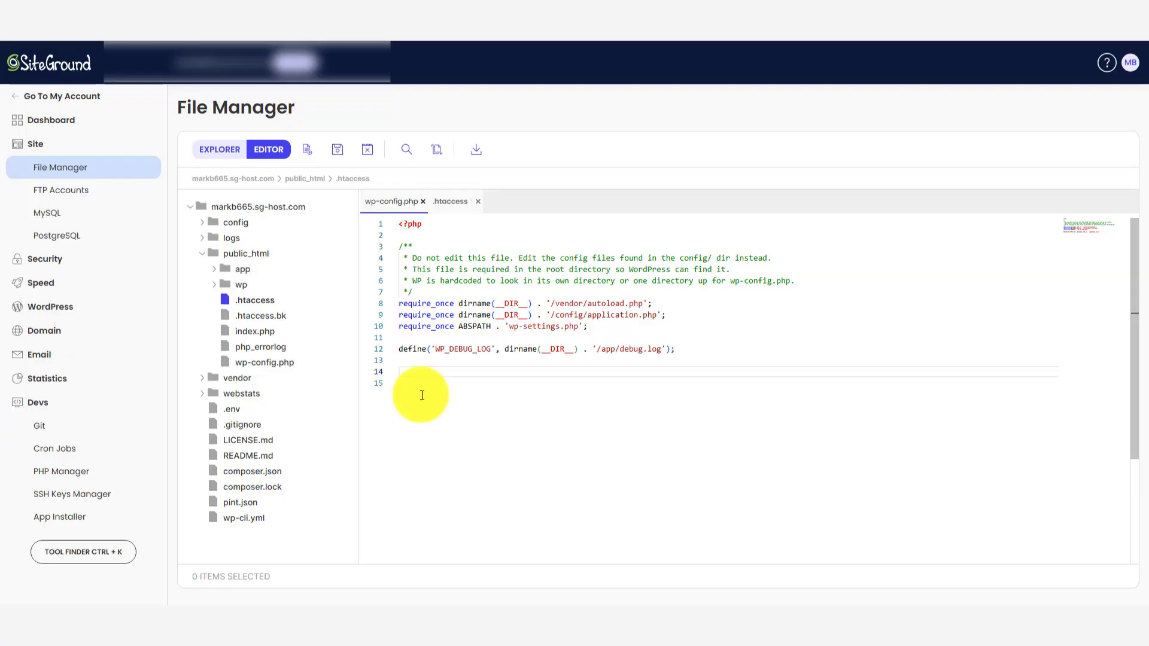
- Add an IfModule mod_php7.c block to .htaccess with memory_limit 512M, upload_max_filesize 64M, post_max_size 64M and max_execution_time 300, and save the file
{"action": "left_click", "coordinate": [450, 202]}
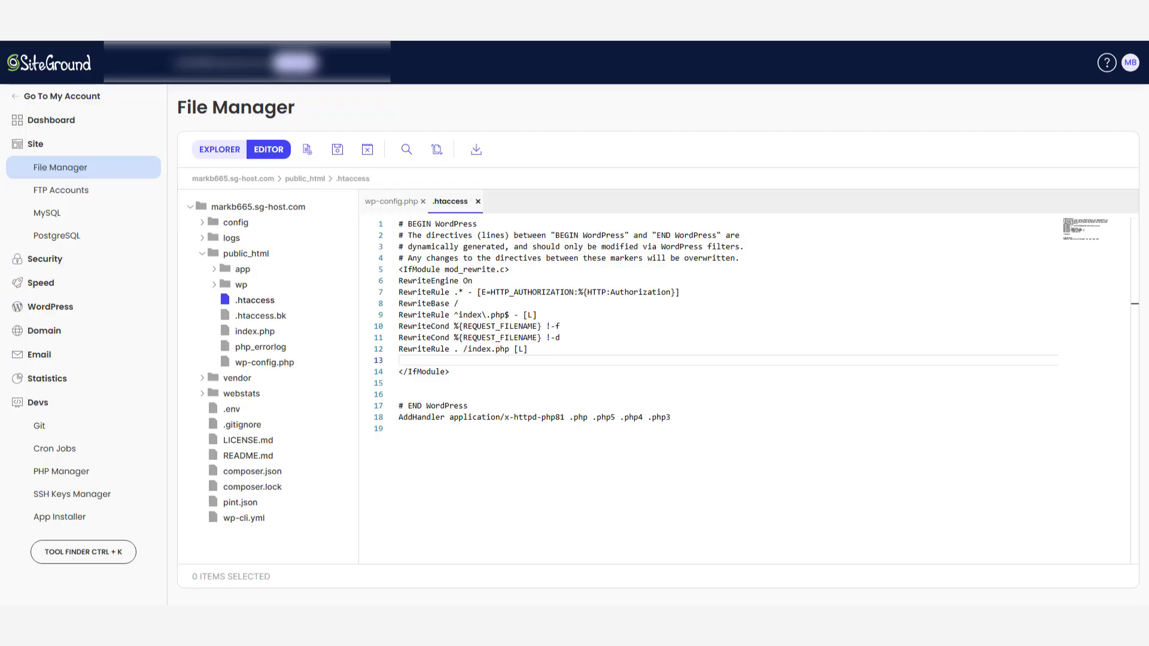
{"action": "left_click", "coordinate": [464, 376]}
{"action": "key", "text": "Return"}
{"action": "key", "text": "Return"}
{"action": "key", "text": "Return"}
{"action": "type", "text": "<IfModule mod_php7.c>   php_value memory_limit 512M   php_value upload_max_filesize 64M   php_value post_max_size 64M   php_value max_execution_time 300 </IfModule>"}
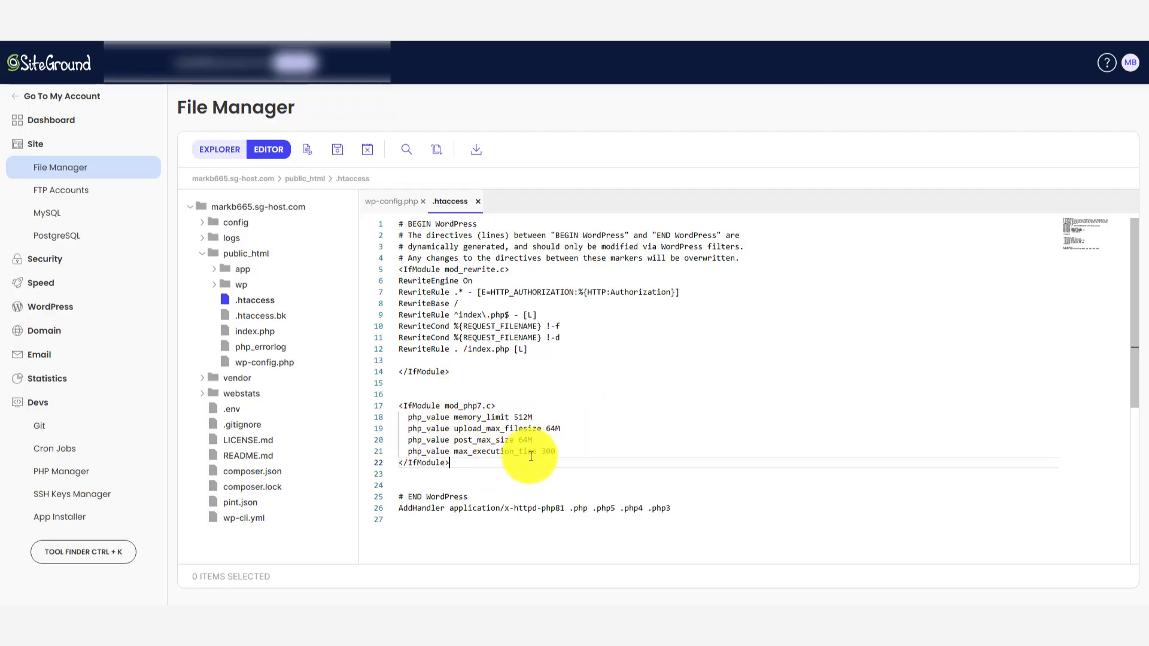
{"action": "left_click", "coordinate": [601, 454]}
{"action": "left_click_drag", "start_coordinate": [601, 455], "coordinate": [404, 454]}
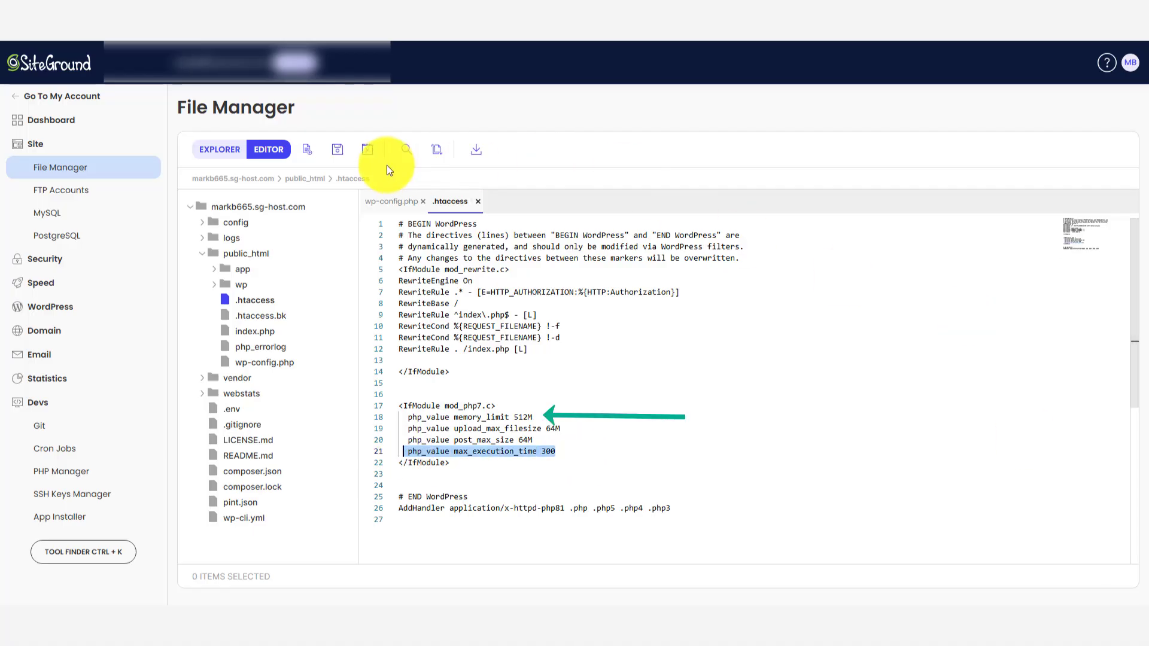
{"action": "left_click", "coordinate": [337, 149]}
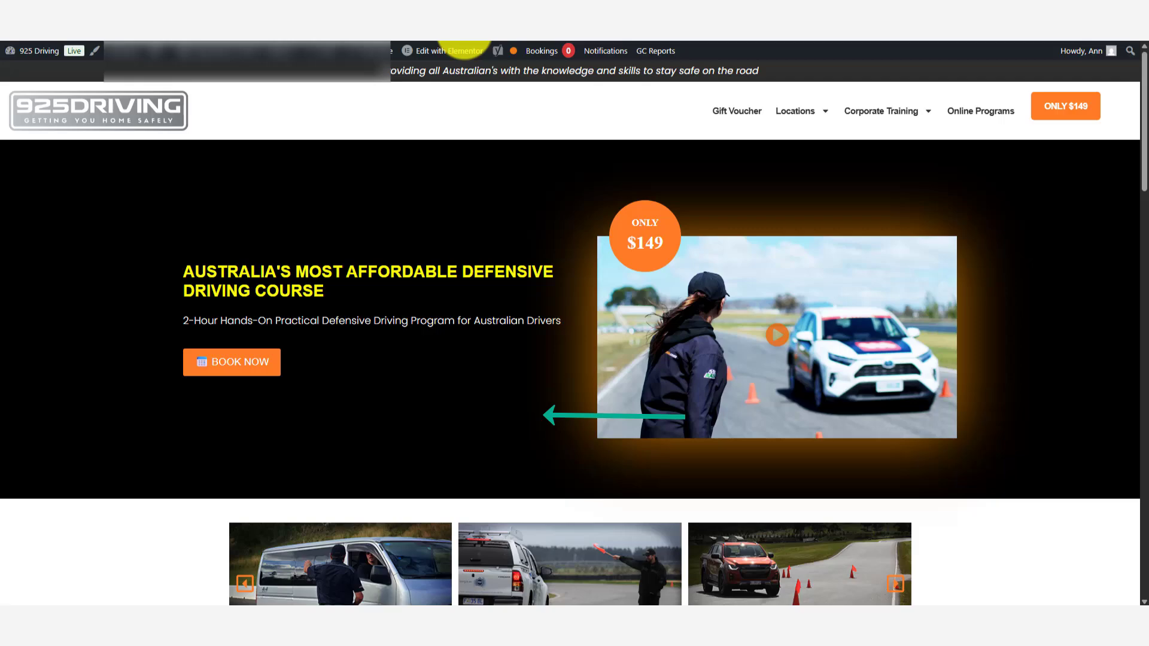
- Reload the site's front page and briefly inspect it in the browser's developer tools
{"action": "key", "text": "F5"}
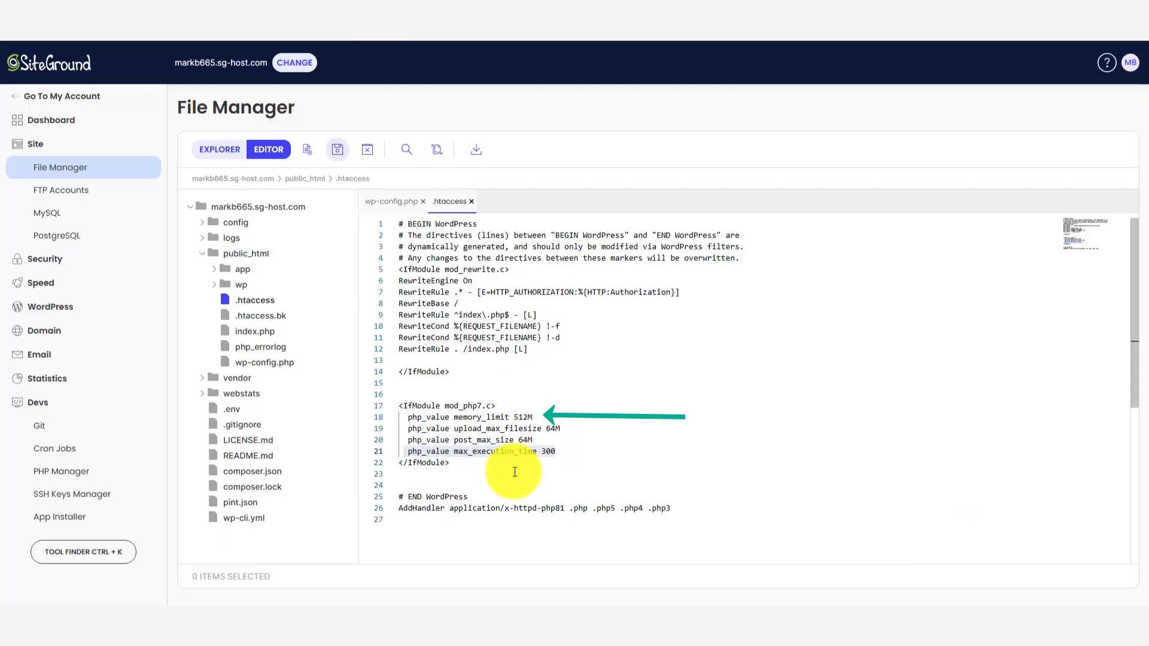
{"action": "left_click", "coordinate": [513, 471]}
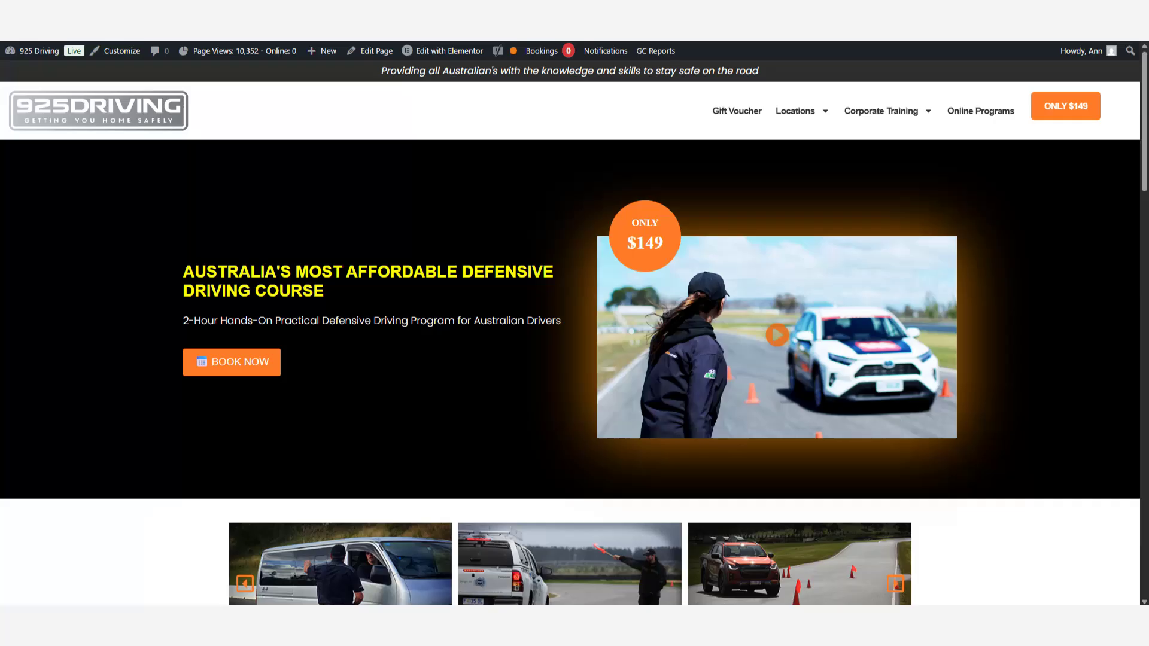
{"action": "right_click", "coordinate": [228, 188]}
{"action": "left_click", "coordinate": [339, 498]}
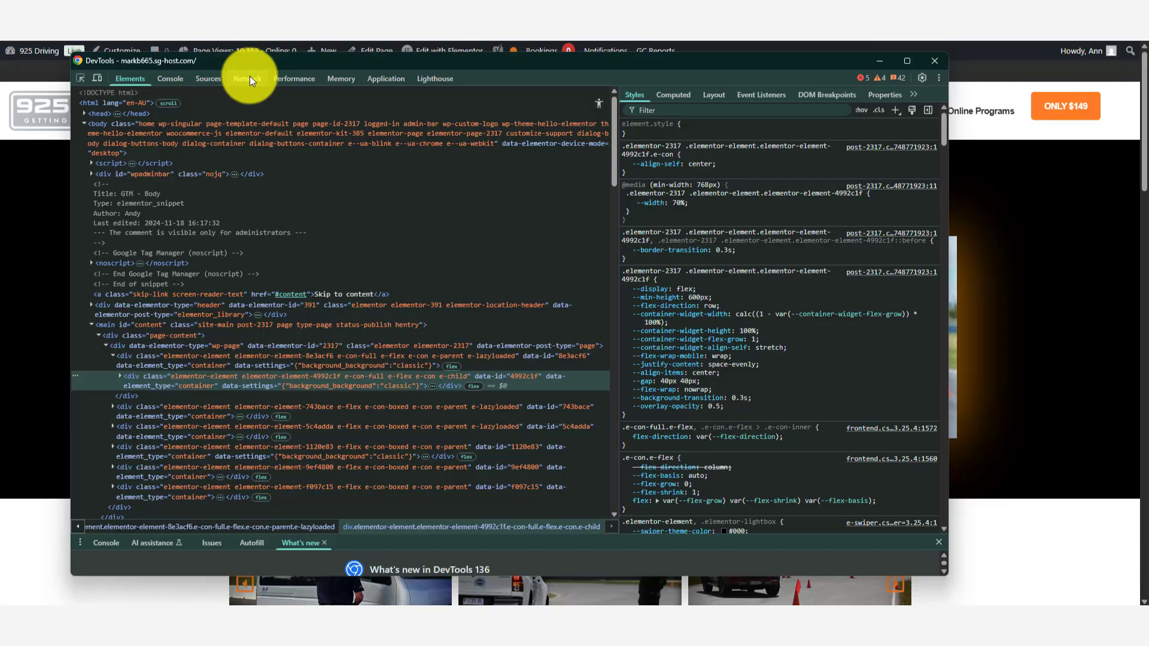
{"action": "left_click", "coordinate": [934, 60]}
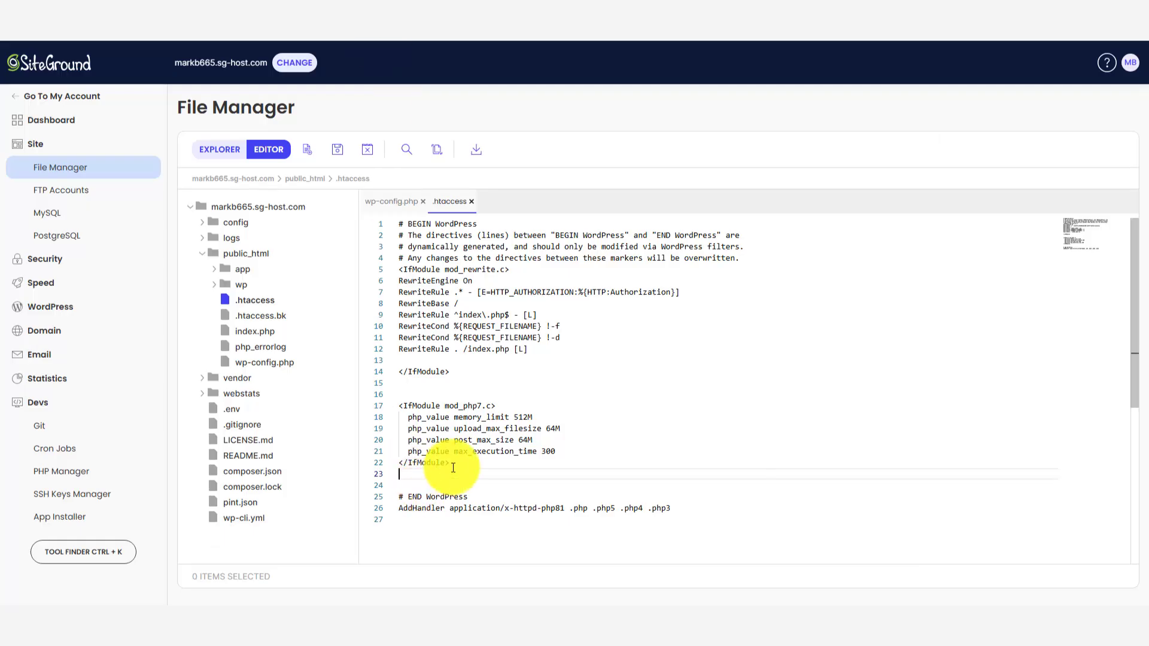
- Copy the mod_php7.c block, remove it and a spare blank line from .htaccess, and save the file
{"action": "left_click_drag", "start_coordinate": [449, 464], "coordinate": [388, 407]}
{"action": "key", "text": "ctrl+c"}
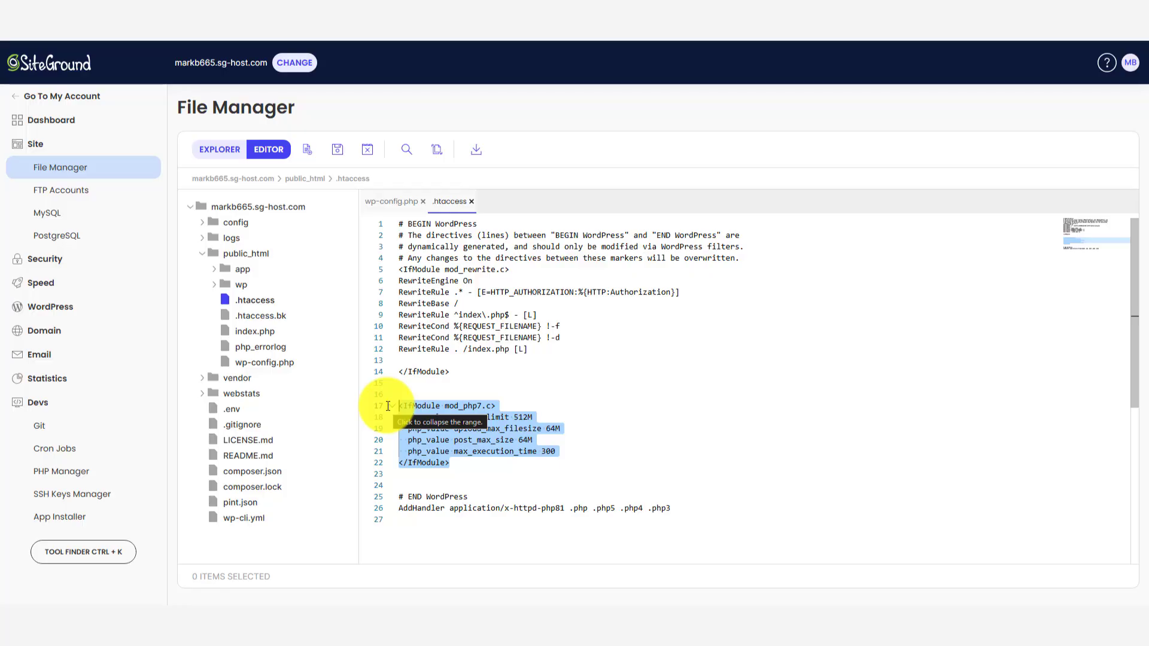
{"action": "key", "text": "BackSpace"}
{"action": "key", "text": "Down"}
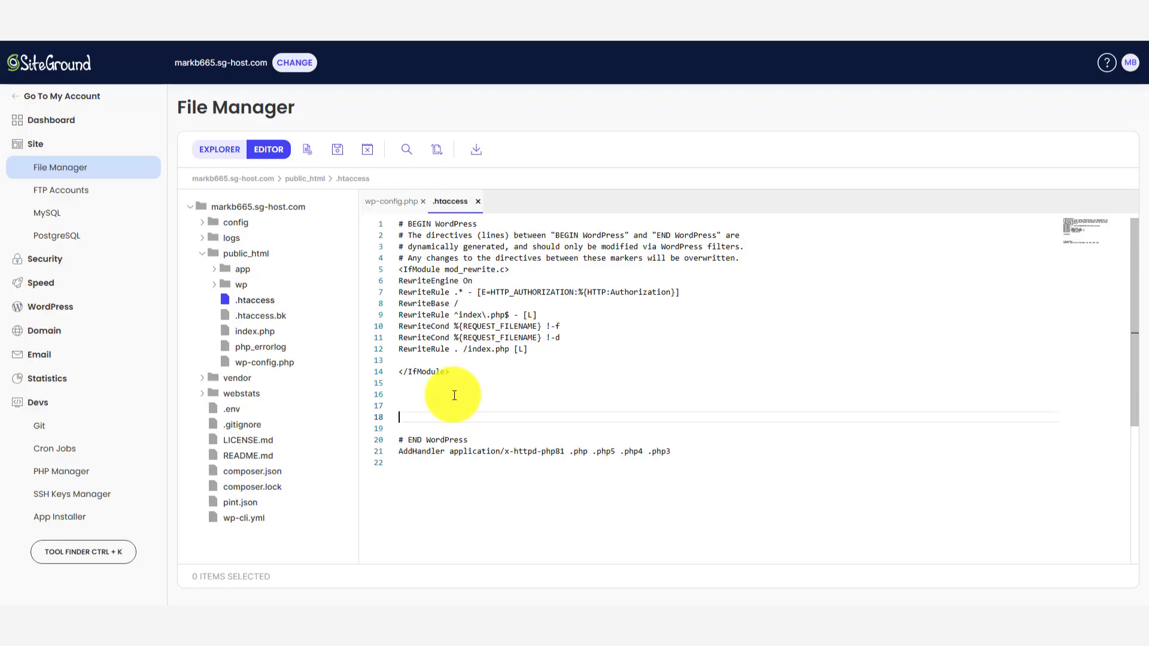
{"action": "key", "text": "Up"}
{"action": "key", "text": "Up"}
{"action": "key", "text": "BackSpace"}
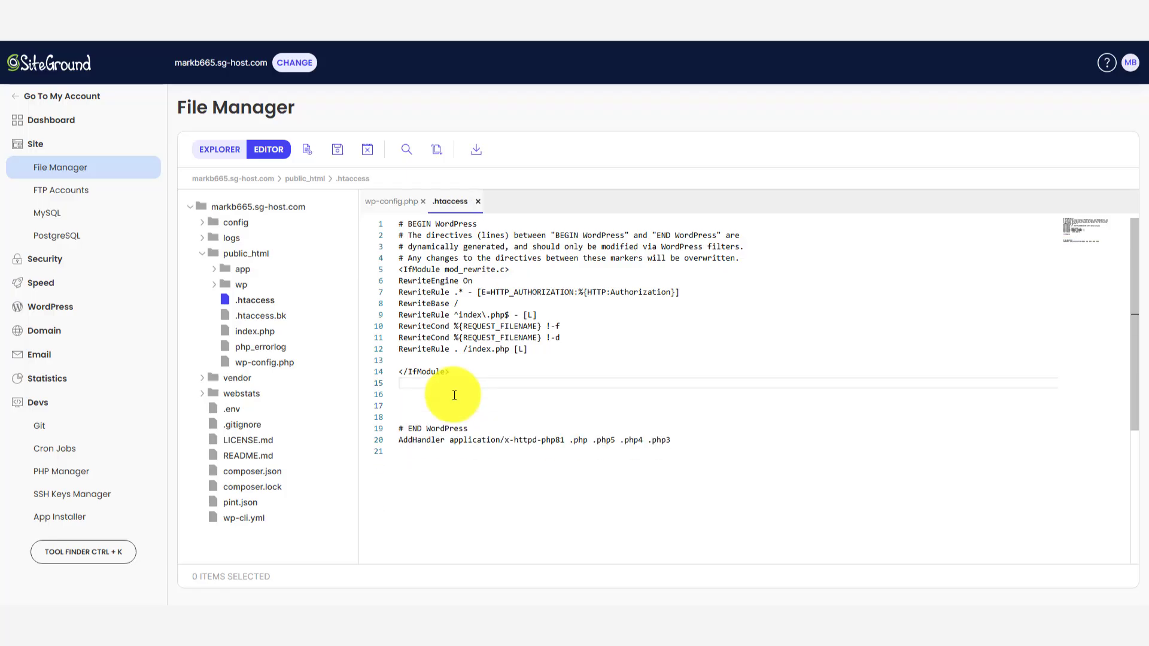
{"action": "left_click", "coordinate": [337, 149]}
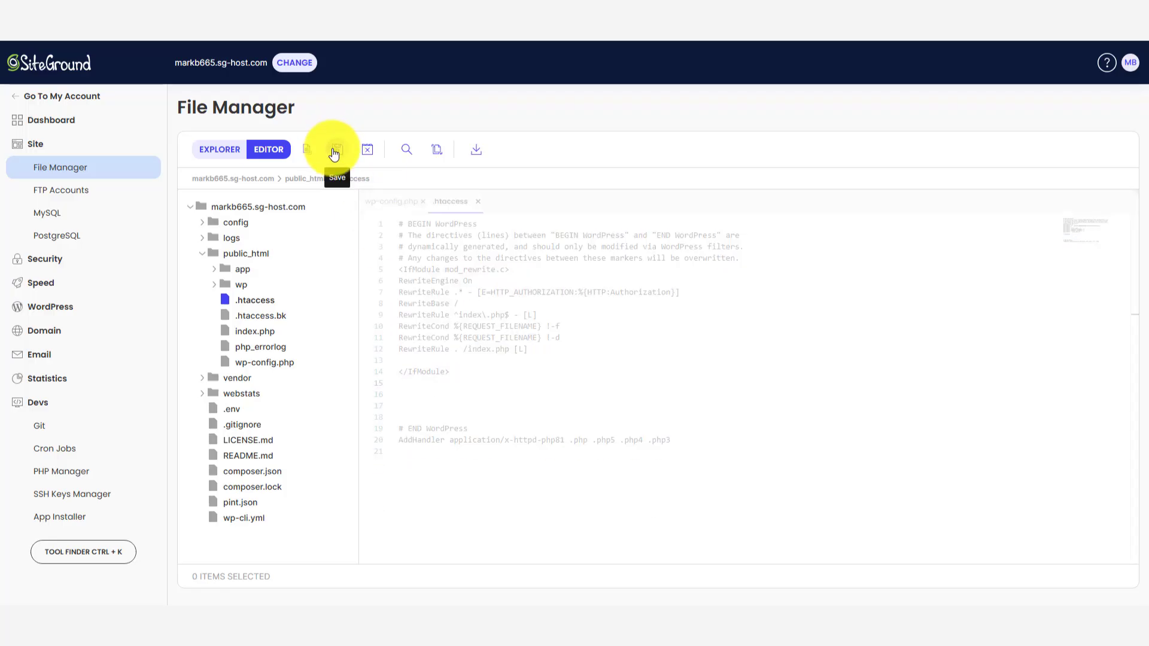
- Paste the copied mod_php7.c block back above the END WordPress comment and save .htaccess
{"action": "left_click", "coordinate": [495, 394]}
{"action": "key", "text": "ctrl+v"}
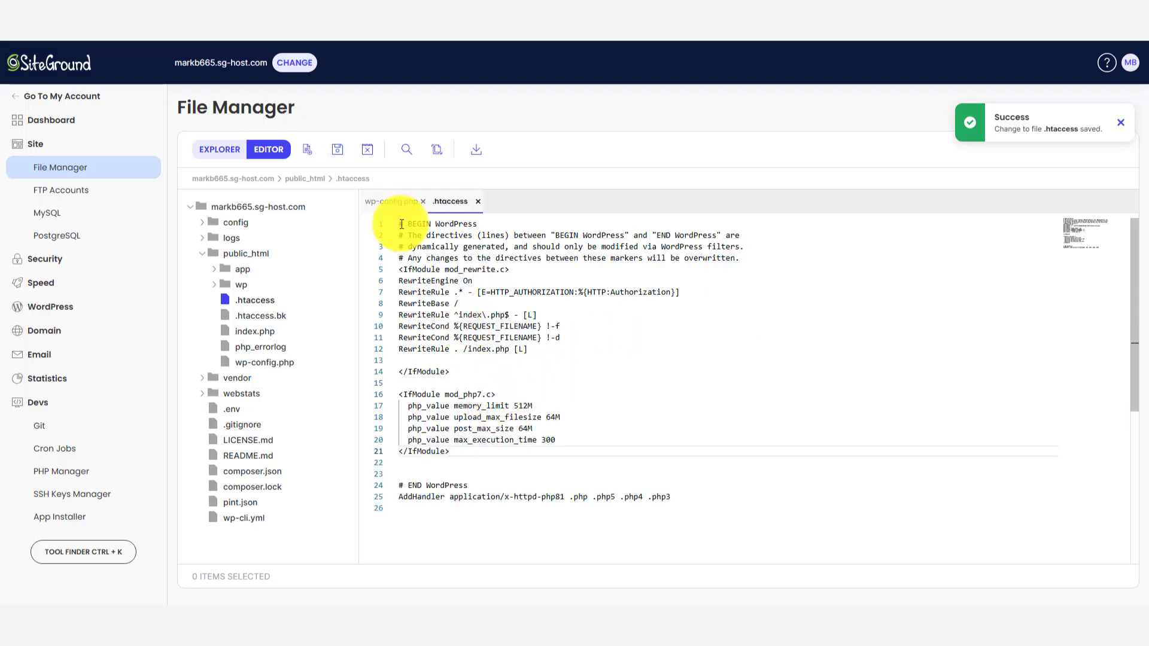
{"action": "left_click", "coordinate": [337, 149]}
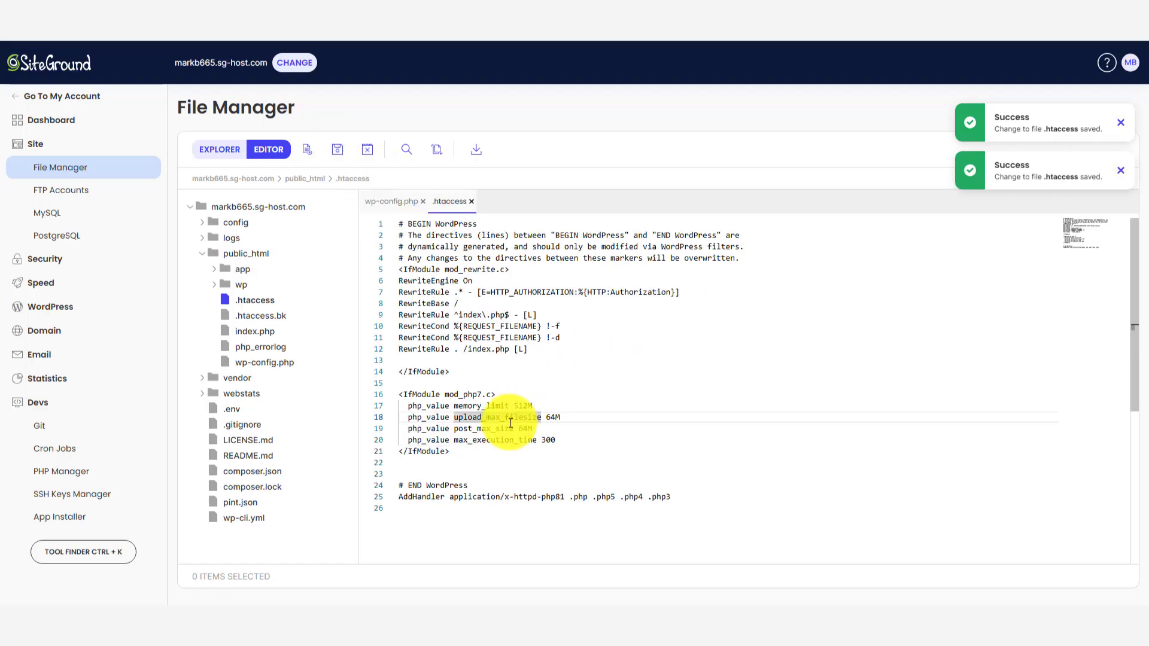
- Set upload_max_filesize to 712M in the mod_php7.c block and replace the memory_limit value
{"action": "double_click", "coordinate": [553, 417]}
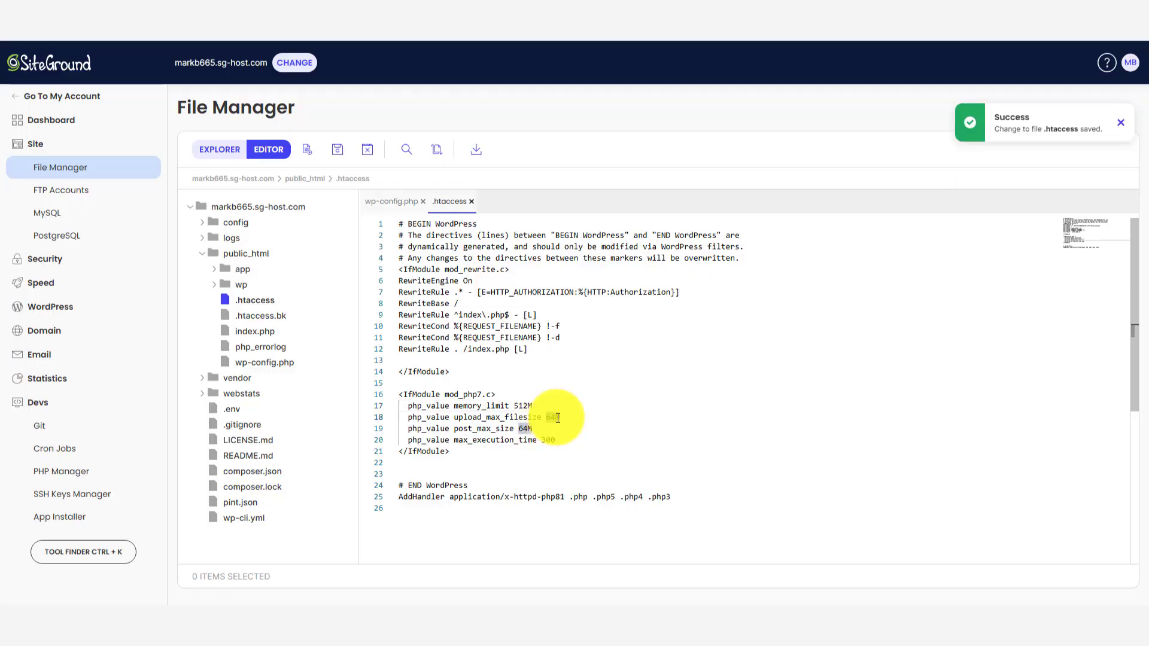
{"action": "type", "text": "512M"}
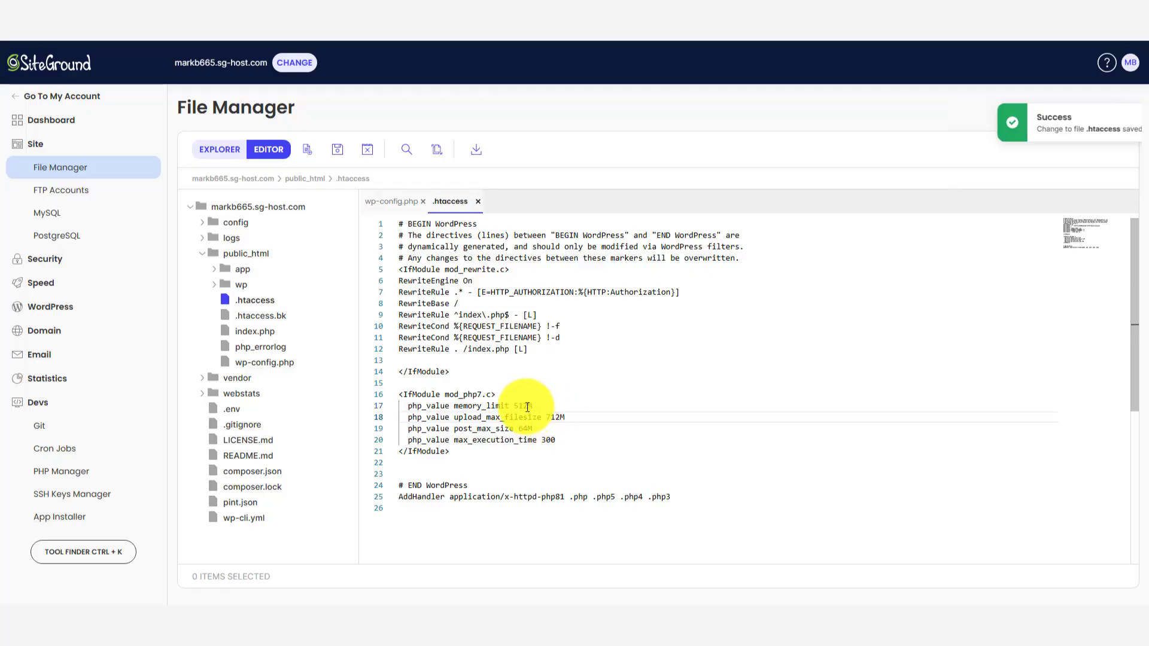
{"action": "left_click", "coordinate": [525, 405]}
{"action": "left_click_drag", "start_coordinate": [526, 406], "coordinate": [515, 406]}
{"action": "type", "text": "7"}
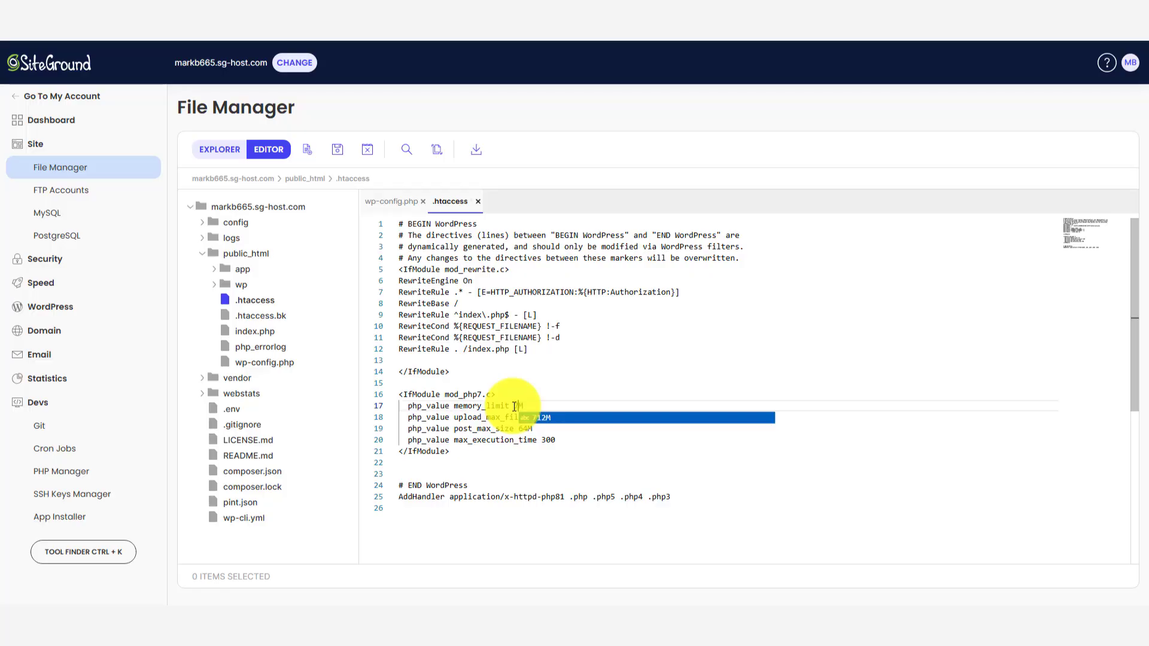
{"action": "left_click", "coordinate": [532, 440]}
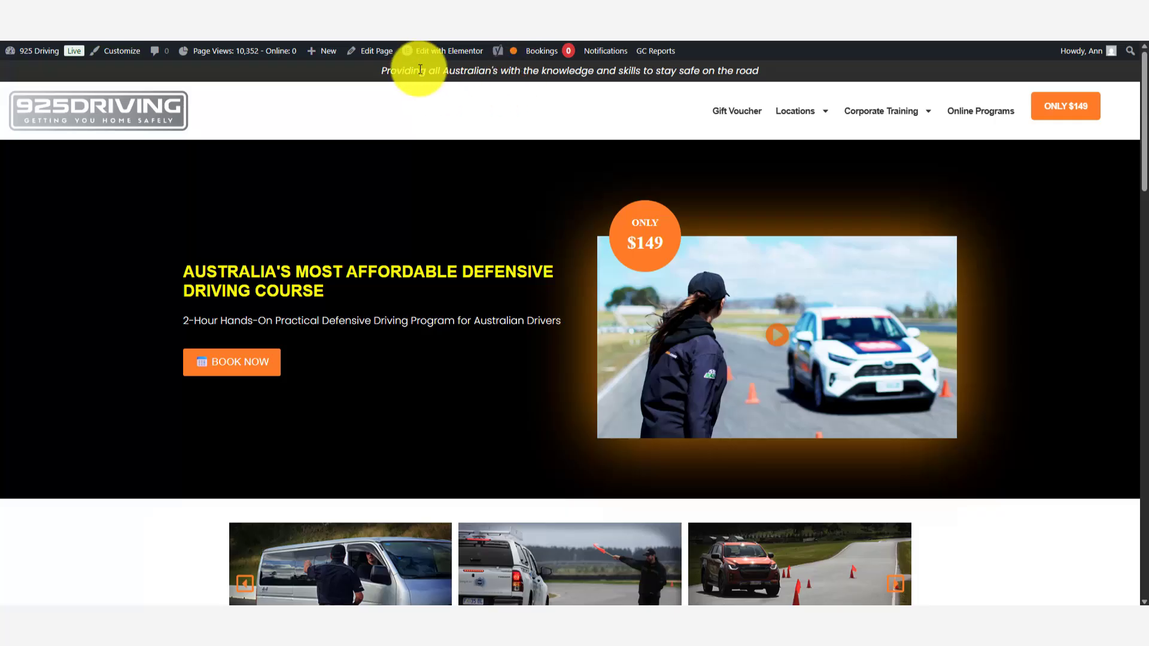
- Open the site's front page for editing in Elementor to test the preview
{"action": "mouse_move", "coordinate": [423, 56]}
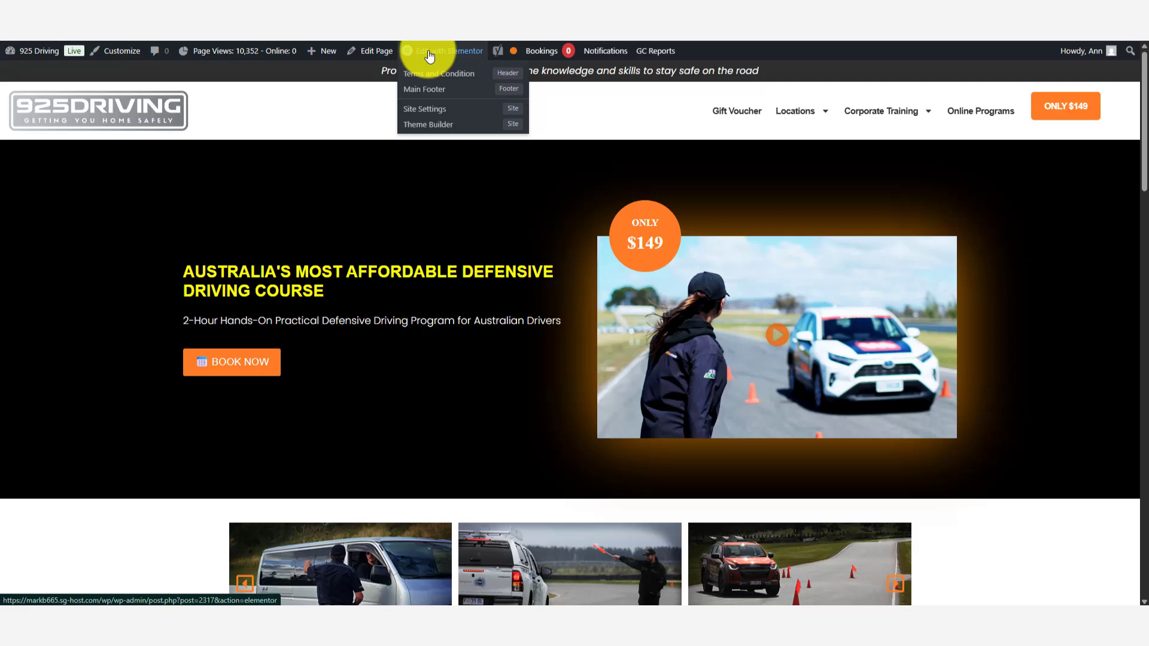
{"action": "left_click", "coordinate": [429, 53]}
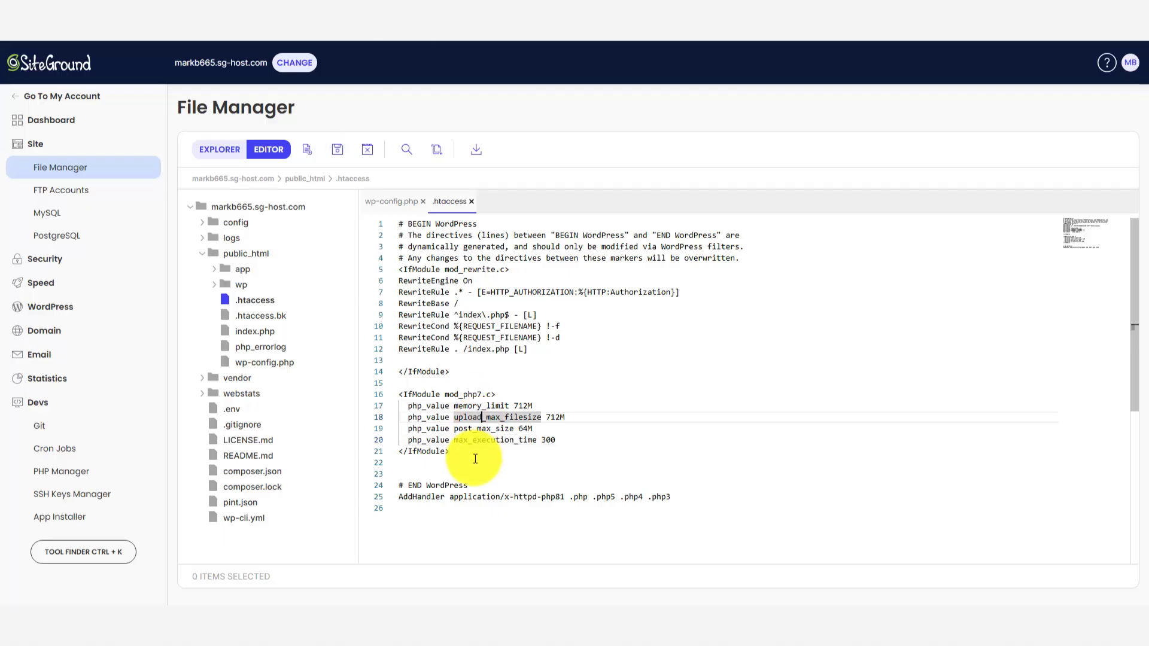
- Delete the mod_php7.c block and the spare blank line above END WordPress in .htaccess, and save the file
{"action": "left_click_drag", "start_coordinate": [455, 451], "coordinate": [399, 394]}
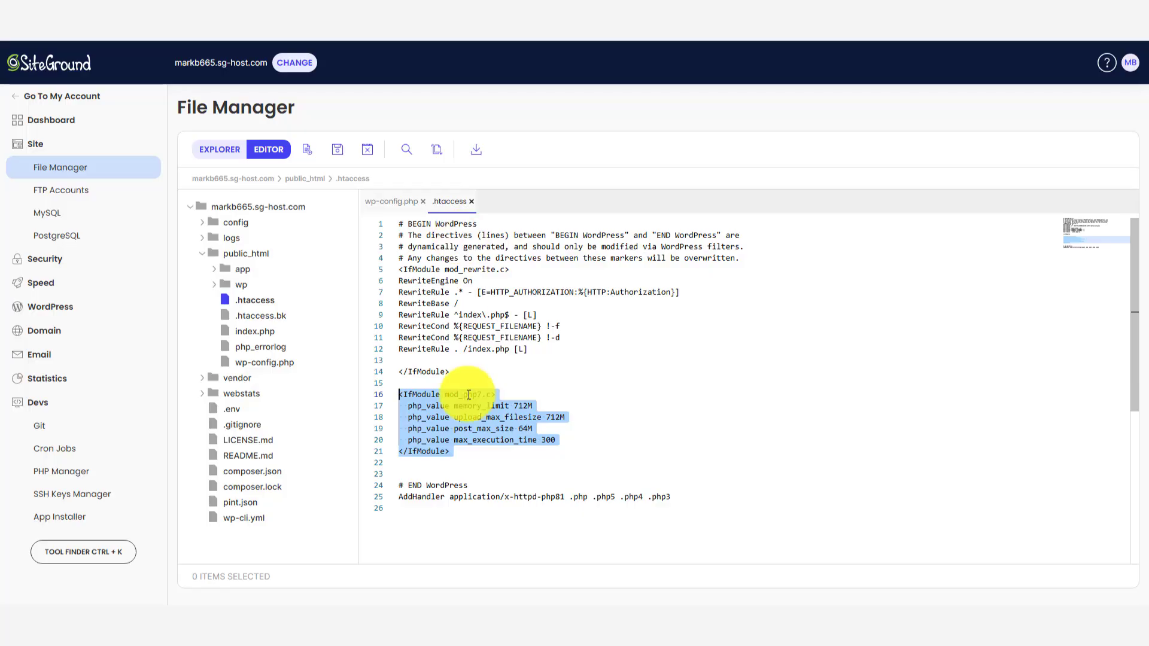
{"action": "left_click_drag", "start_coordinate": [473, 451], "coordinate": [398, 397]}
{"action": "key", "text": "BackSpace"}
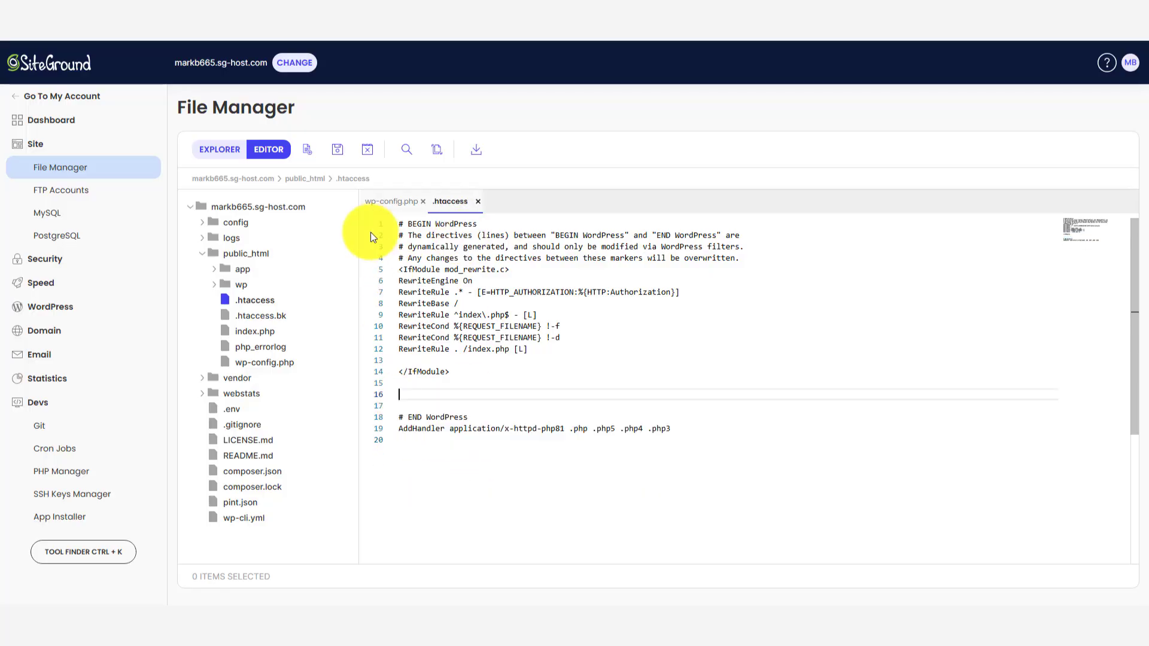
{"action": "left_click", "coordinate": [337, 149]}
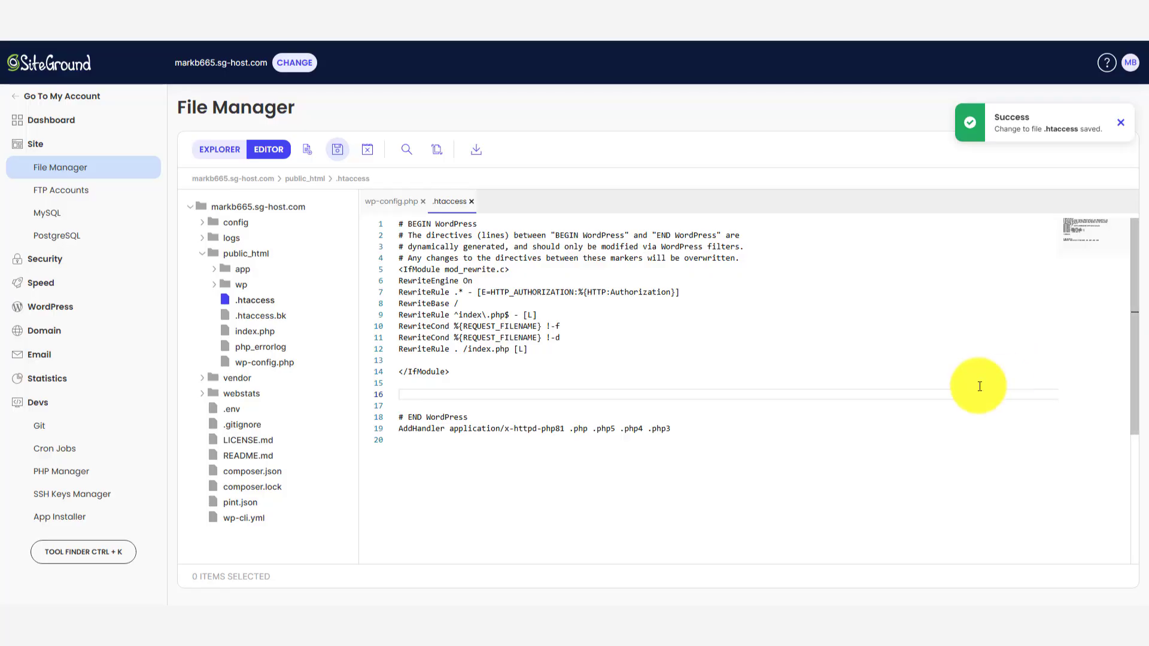
{"action": "left_click", "coordinate": [549, 403]}
{"action": "key", "text": "BackSpace"}
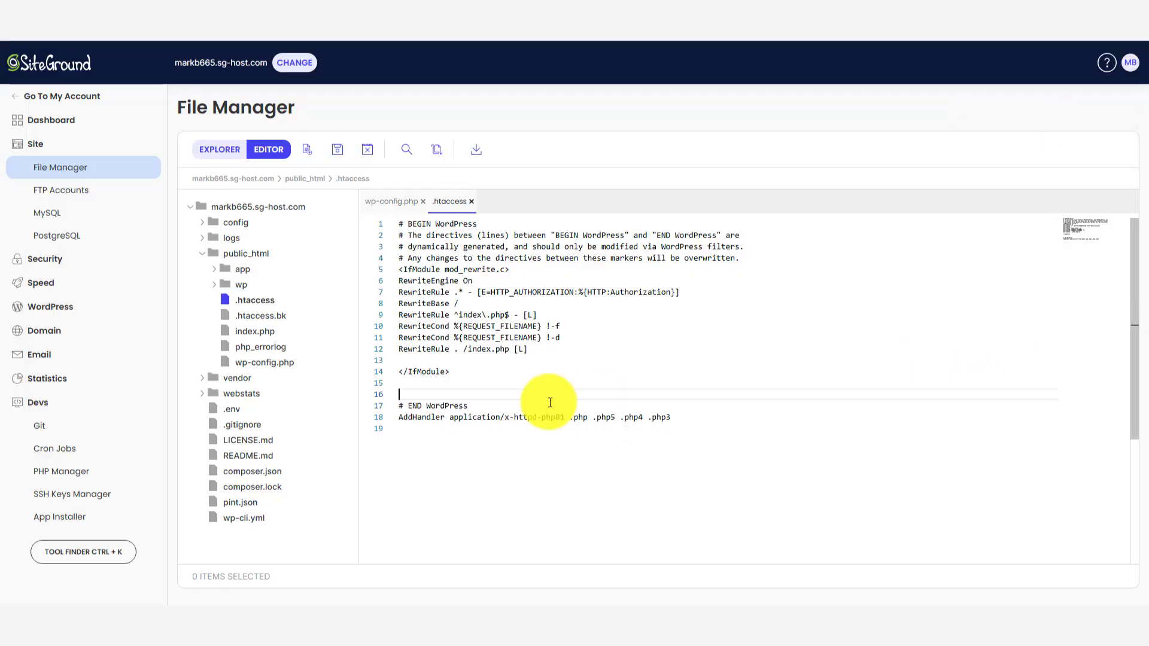
{"action": "left_click", "coordinate": [339, 156]}
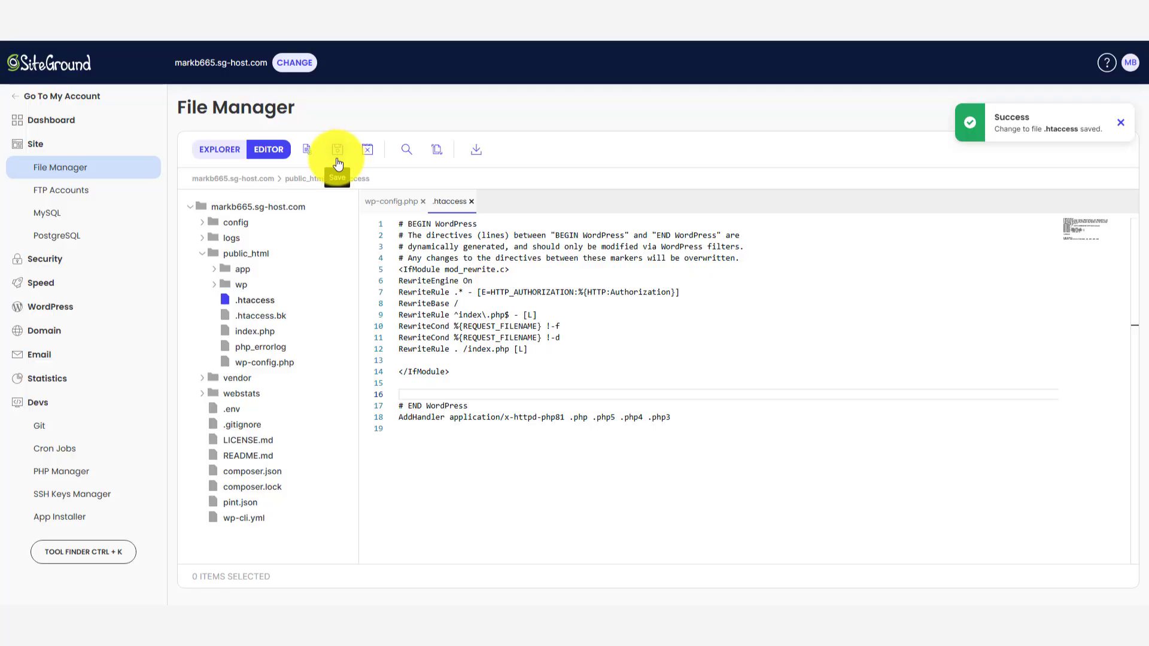
- Return to the hosting account's website list and open Site Tools for the site created May 30, 2025
{"action": "left_click", "coordinate": [91, 106]}
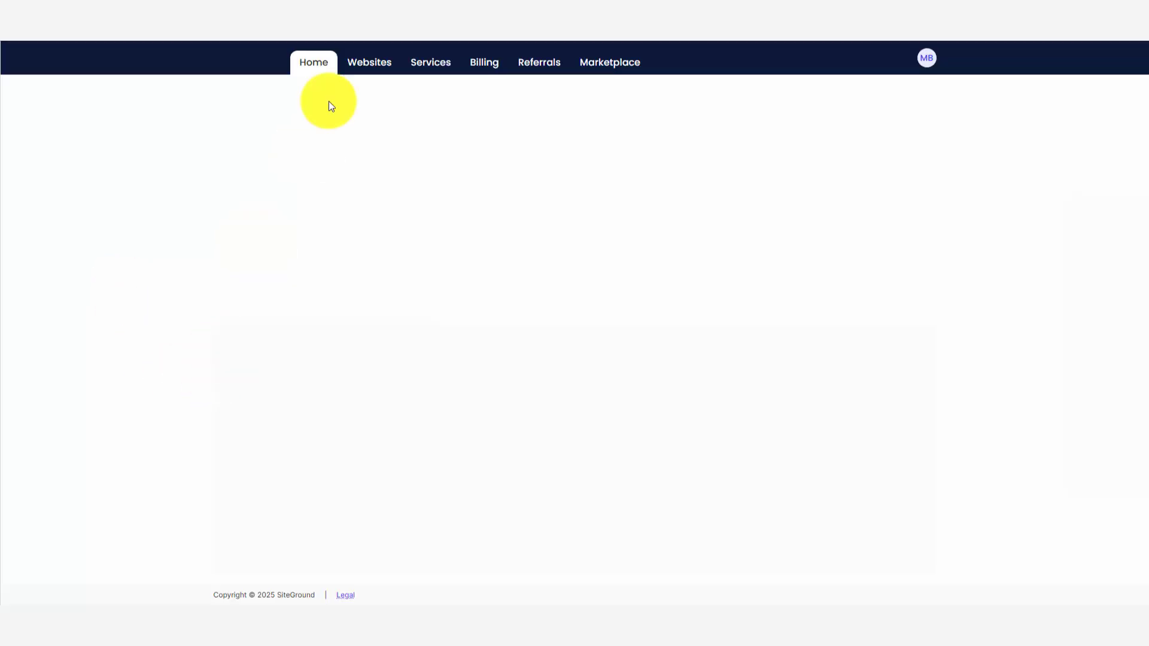
{"action": "left_click", "coordinate": [349, 68]}
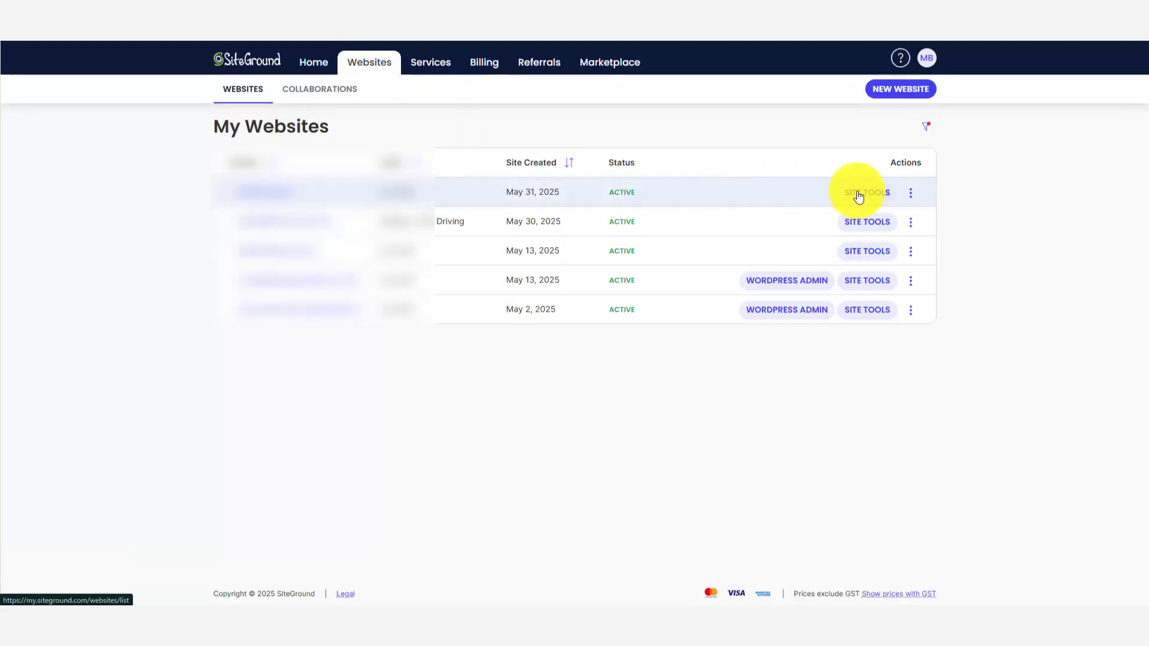
{"action": "left_click", "coordinate": [858, 196]}
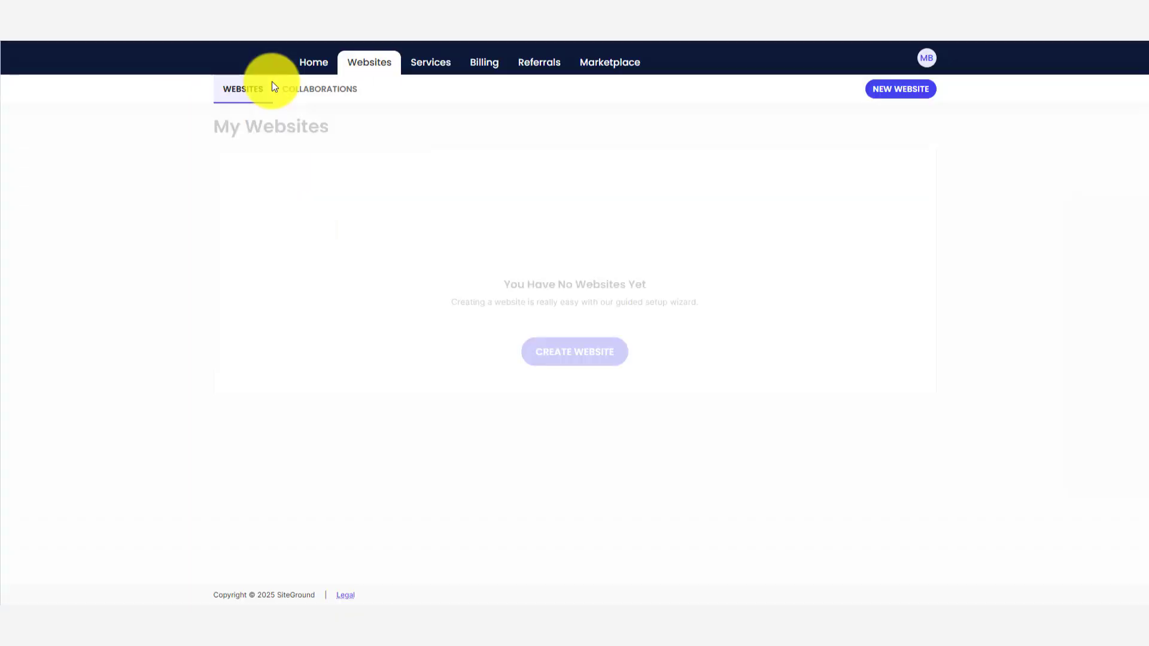
{"action": "left_click", "coordinate": [860, 222]}
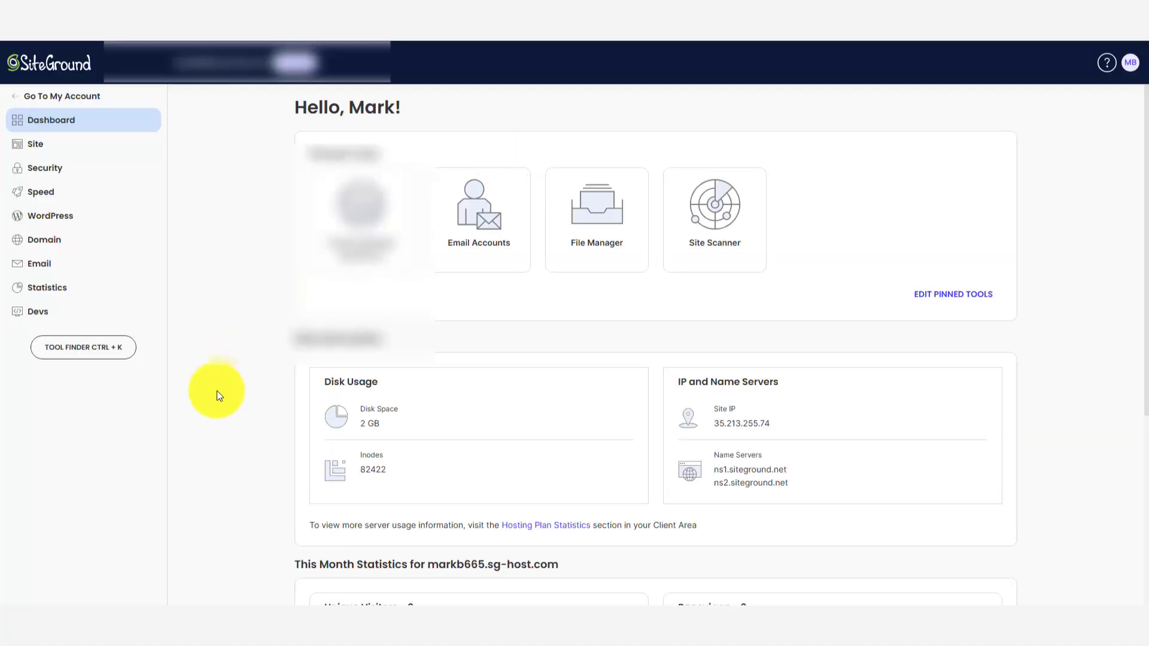
- Find PHP Manager by searching the site tools for php, and show the site's PHP variables
{"action": "key", "text": "ctrl+k"}
{"action": "type", "text": "php"}
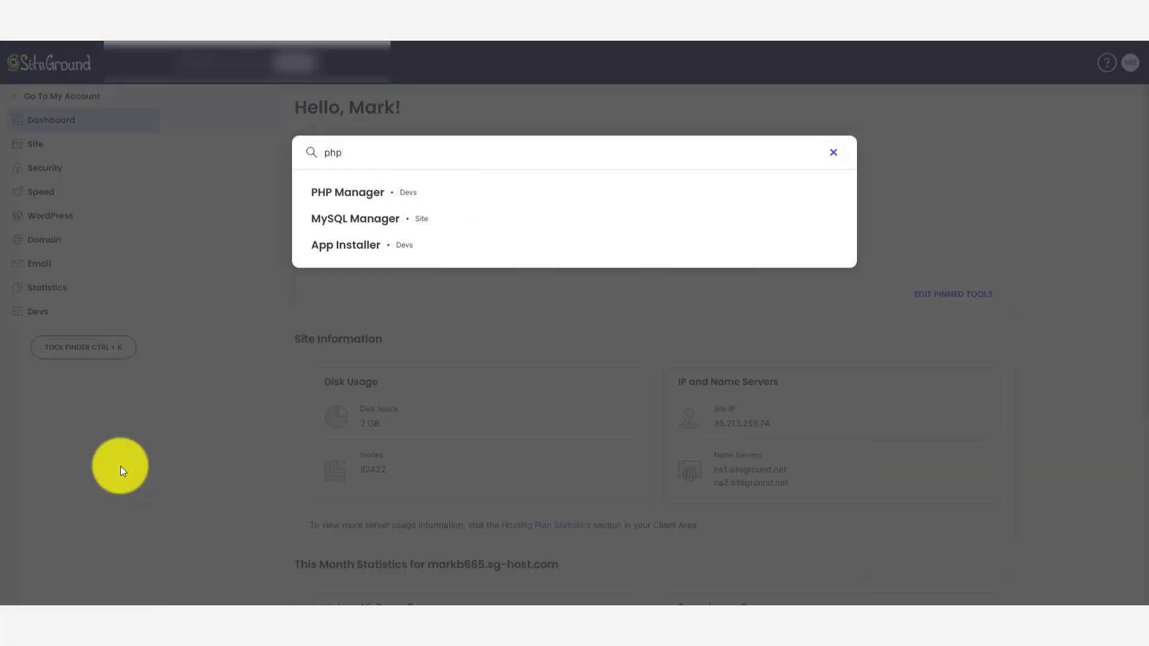
{"action": "left_click", "coordinate": [333, 193]}
{"action": "scroll", "coordinate": [318, 268], "scroll_direction": "down", "scroll_amount": 2}
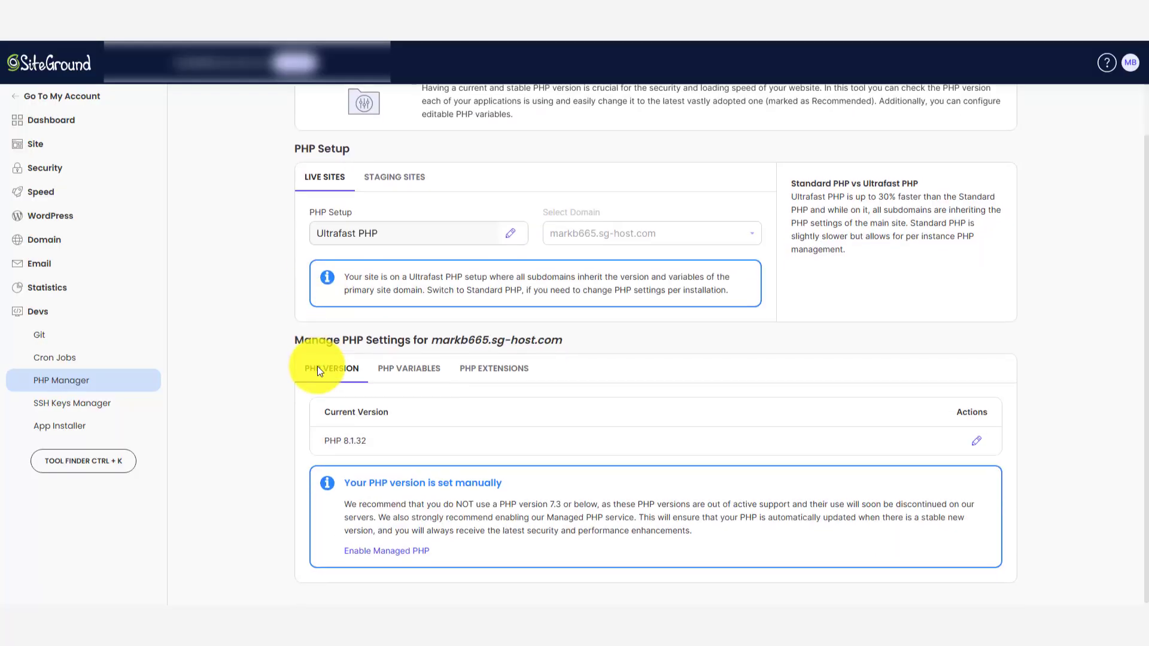
{"action": "left_click", "coordinate": [437, 371]}
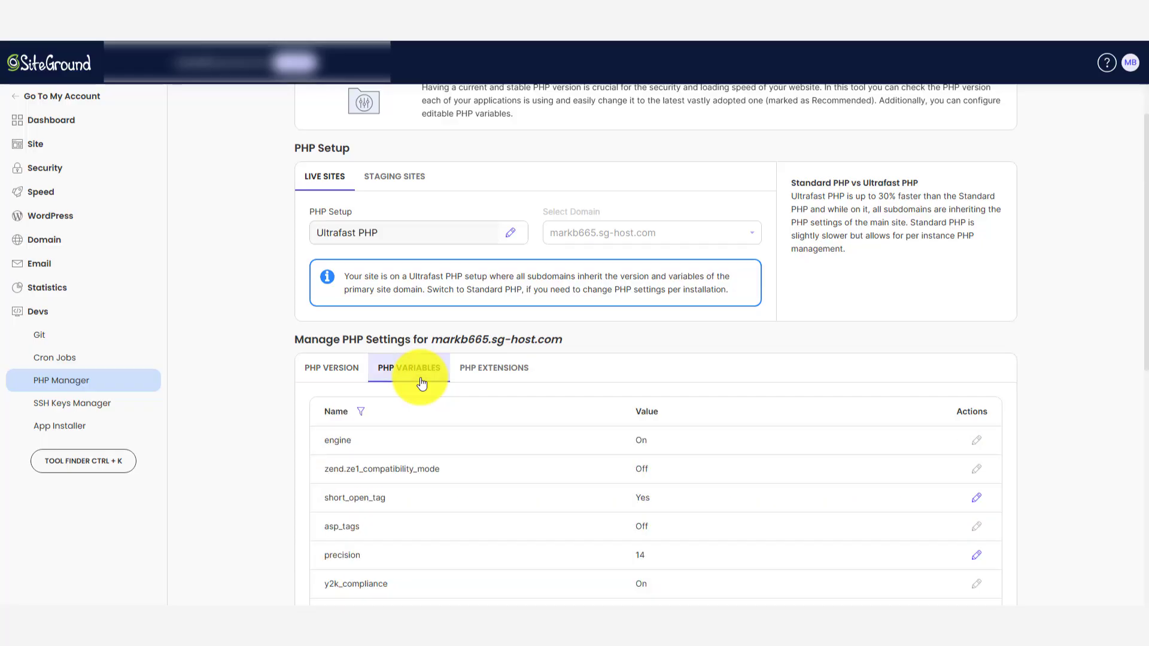
- Load the further PHP variables and search the page for memory to locate the memory_limit entry
{"action": "scroll", "coordinate": [422, 382], "scroll_direction": "down", "scroll_amount": 5}
{"action": "scroll", "coordinate": [420, 378], "scroll_direction": "down", "scroll_amount": 5}
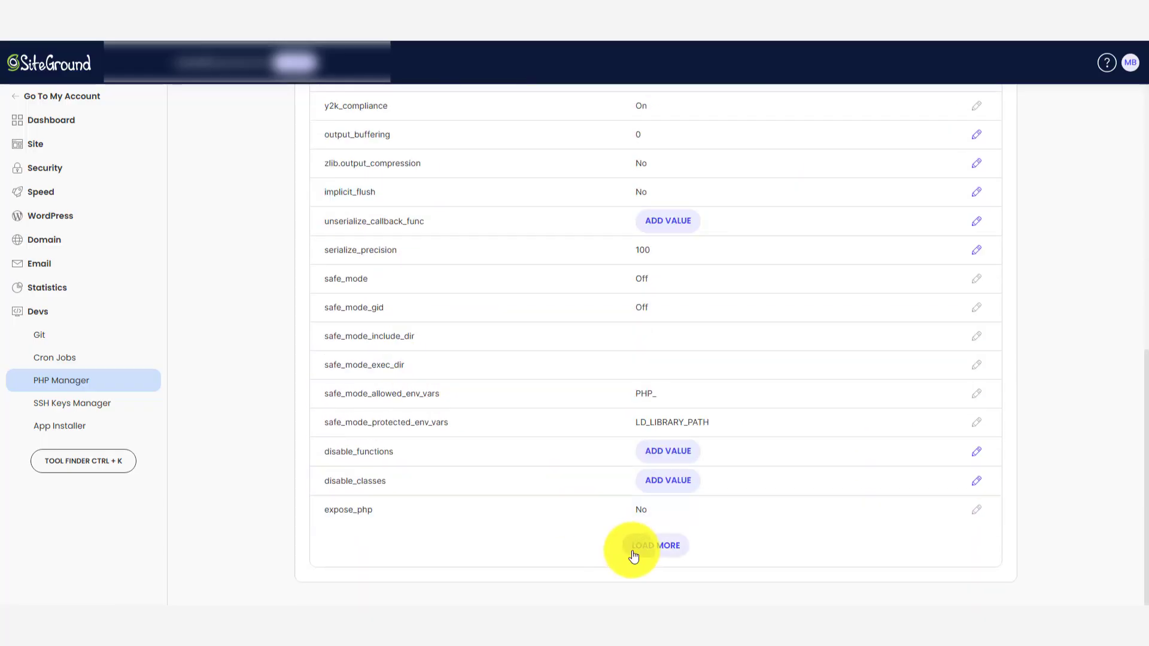
{"action": "left_click", "coordinate": [635, 545]}
{"action": "left_click", "coordinate": [646, 545]}
{"action": "scroll", "coordinate": [600, 476], "scroll_direction": "down", "scroll_amount": 7}
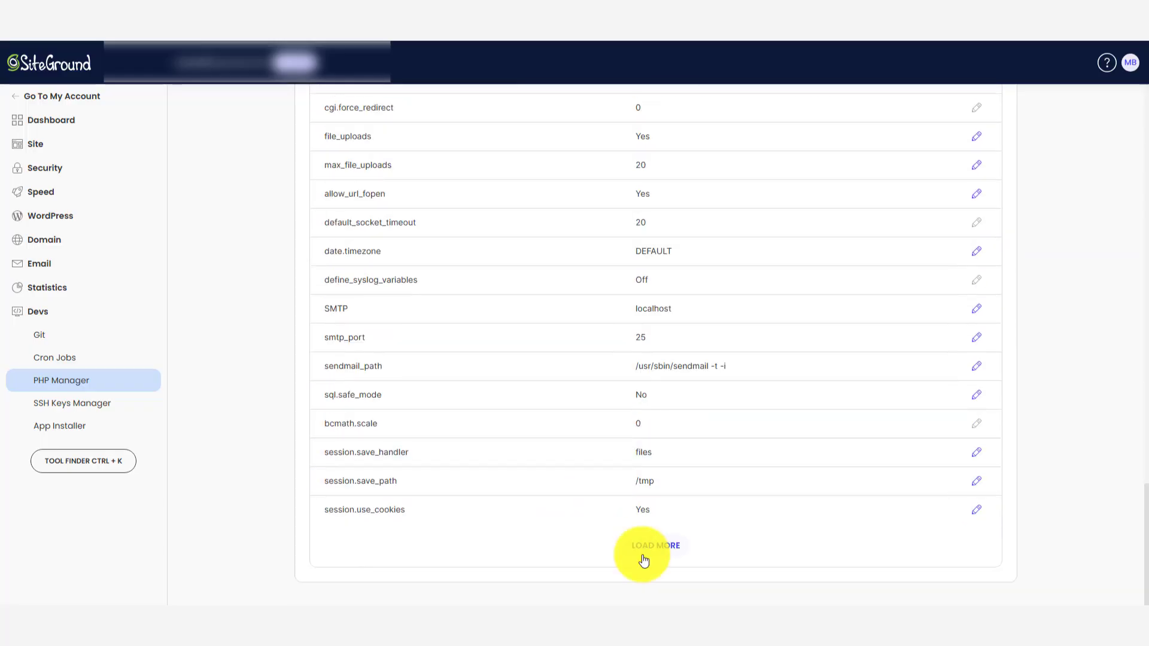
{"action": "left_click", "coordinate": [640, 545]}
{"action": "scroll", "coordinate": [646, 539], "scroll_direction": "down", "scroll_amount": 10}
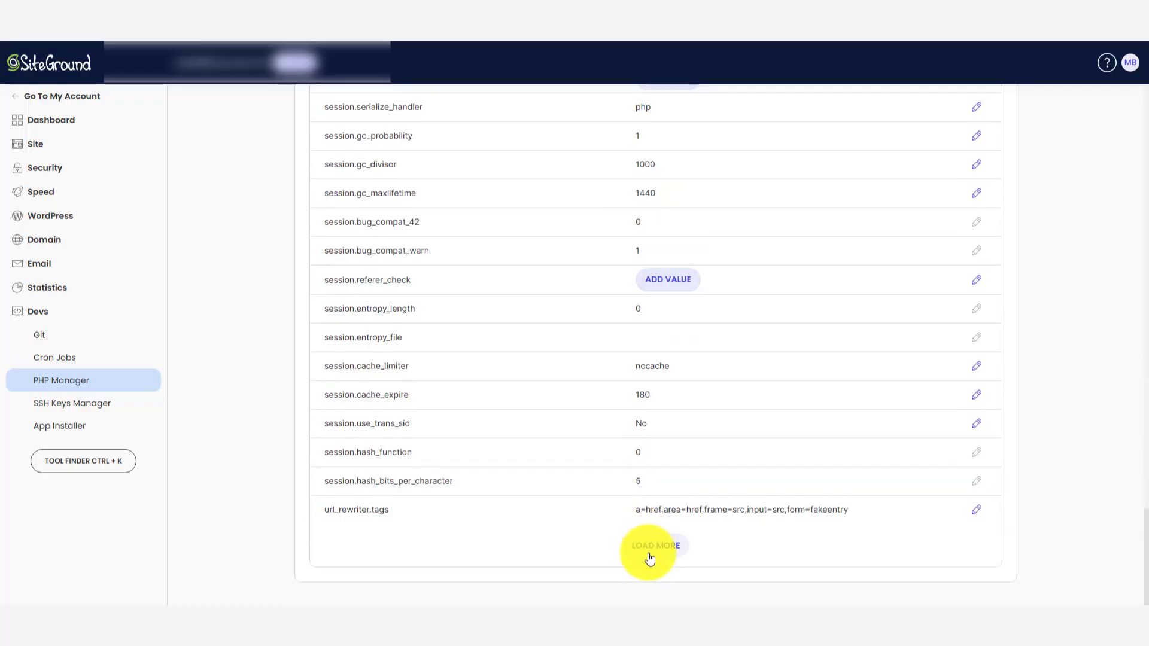
{"action": "left_click", "coordinate": [649, 546]}
{"action": "scroll", "coordinate": [649, 537], "scroll_direction": "down", "scroll_amount": 10}
{"action": "key", "text": "ctrl+f"}
{"action": "key", "text": "Return"}
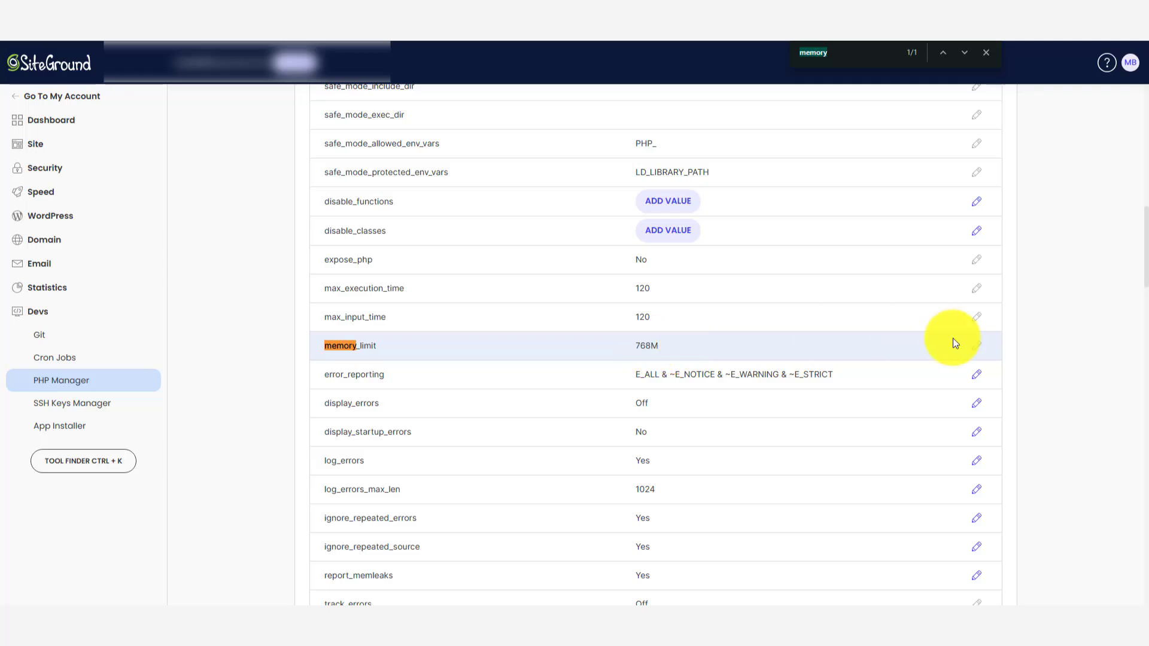
- Examine the memory_limit variable's value and whether it can be edited in PHP Manager
{"action": "left_click_drag", "start_coordinate": [906, 346], "coordinate": [350, 351]}
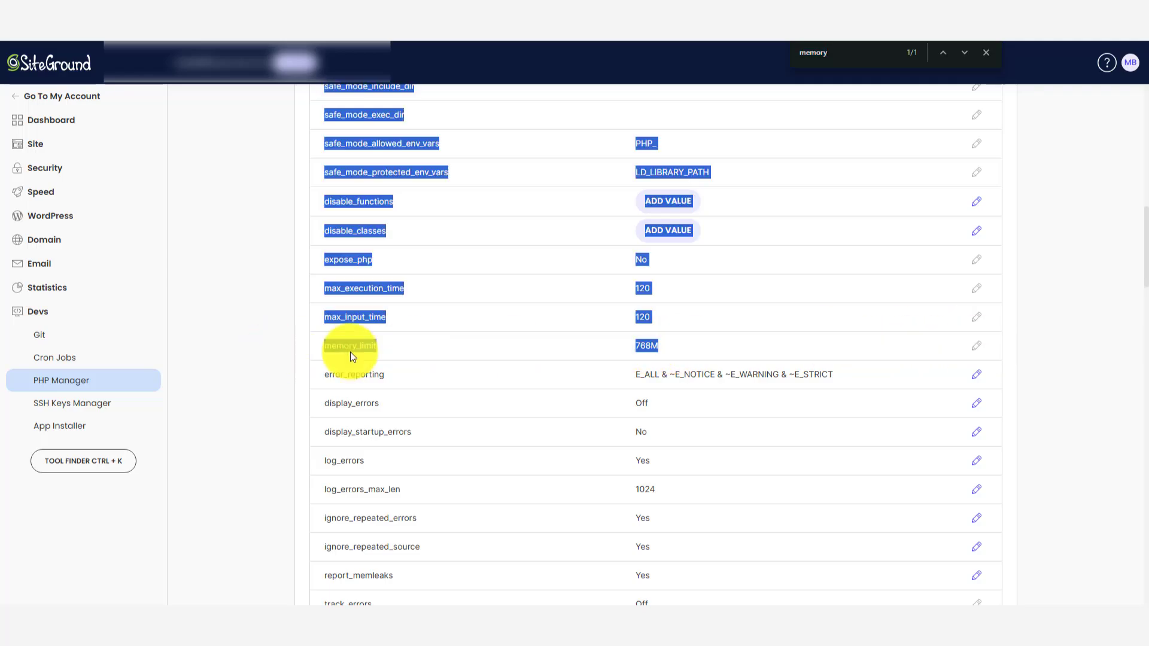
{"action": "left_click", "coordinate": [690, 334]}
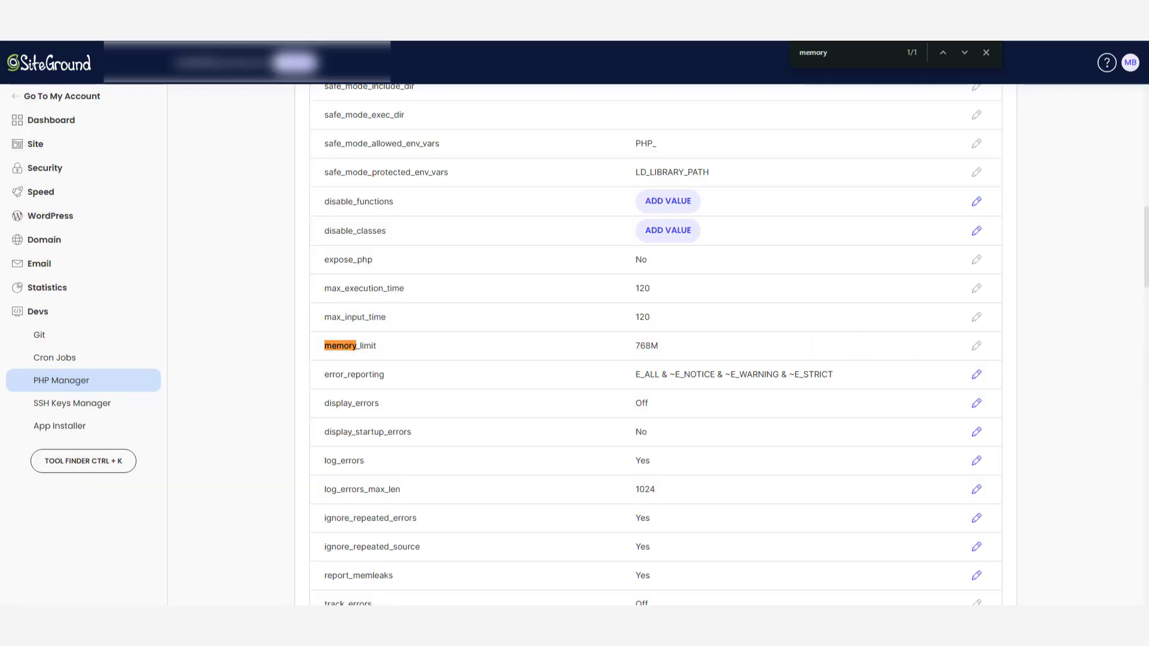
{"action": "double_click", "coordinate": [343, 352]}
{"action": "left_click_drag", "start_coordinate": [806, 343], "coordinate": [978, 343]}
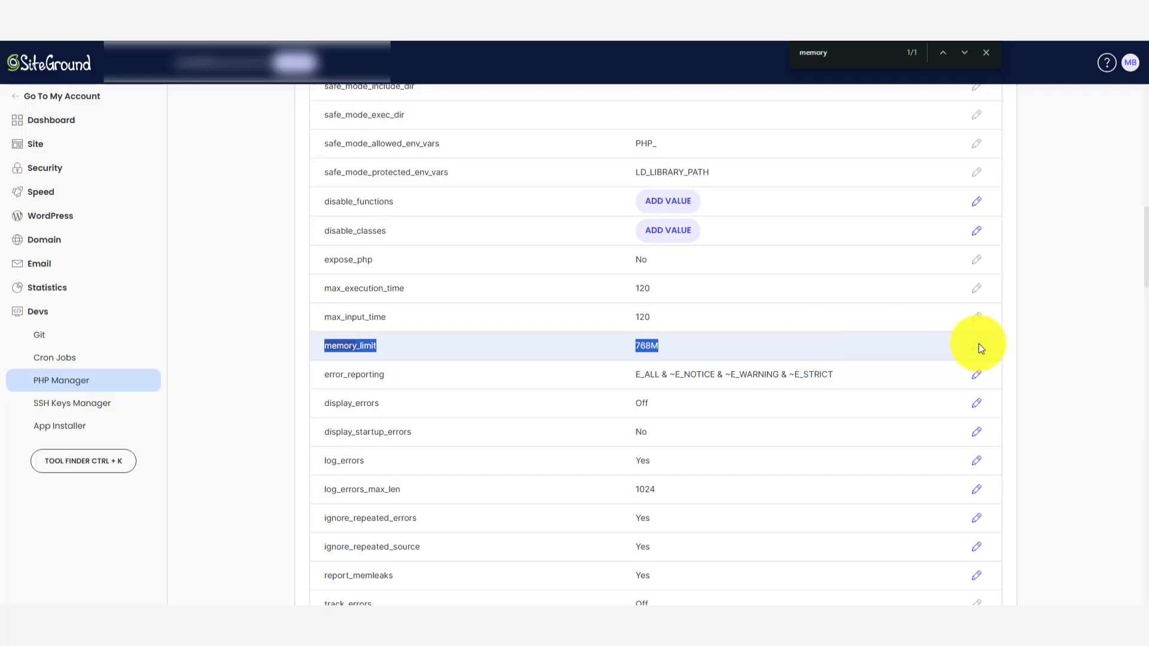
{"action": "left_click", "coordinate": [974, 346]}
{"action": "scroll", "coordinate": [974, 345], "scroll_direction": "up", "scroll_amount": 10}
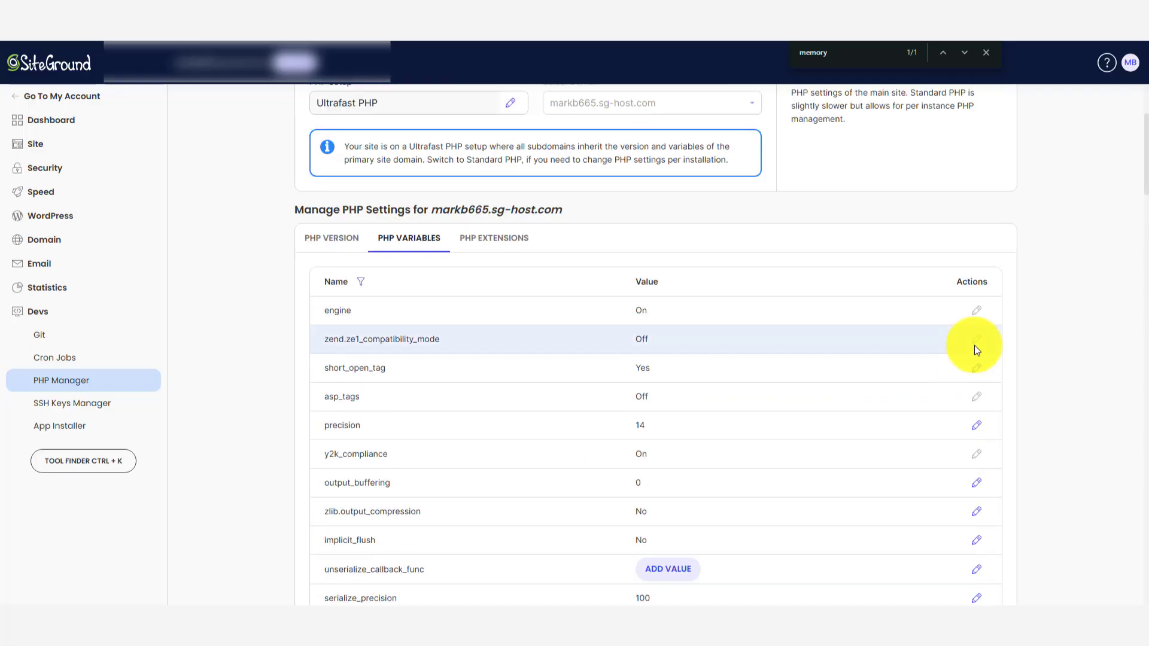
{"action": "scroll", "coordinate": [974, 346], "scroll_direction": "down", "scroll_amount": 5}
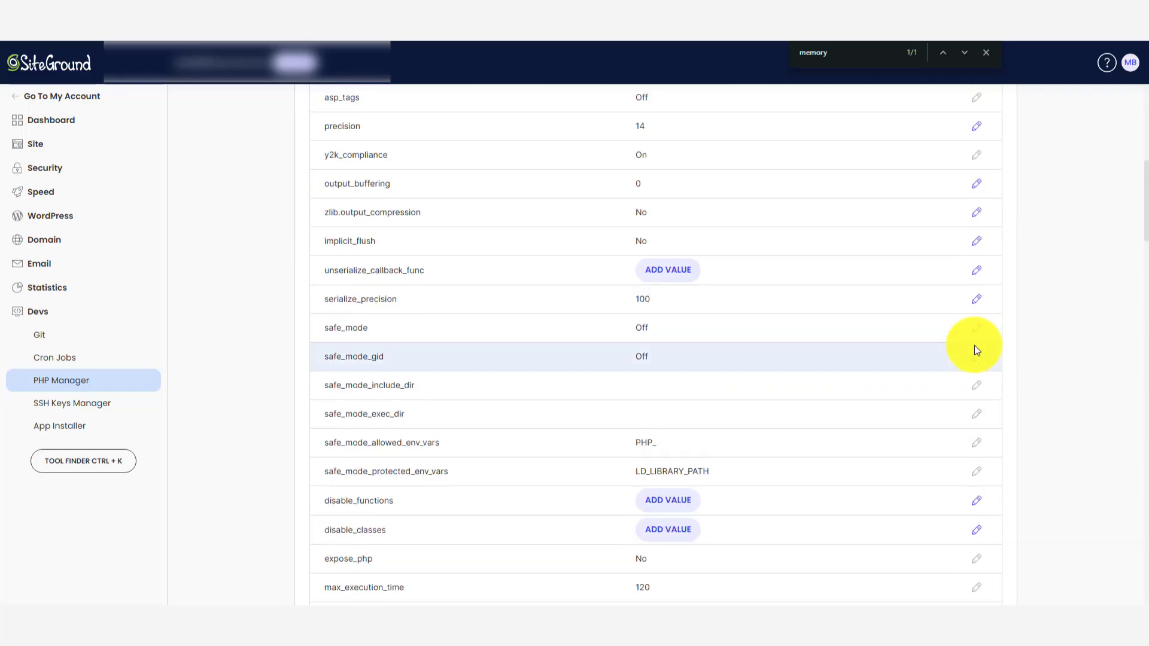
{"action": "scroll", "coordinate": [974, 346], "scroll_direction": "down", "scroll_amount": 5}
{"action": "left_click", "coordinate": [975, 346]}
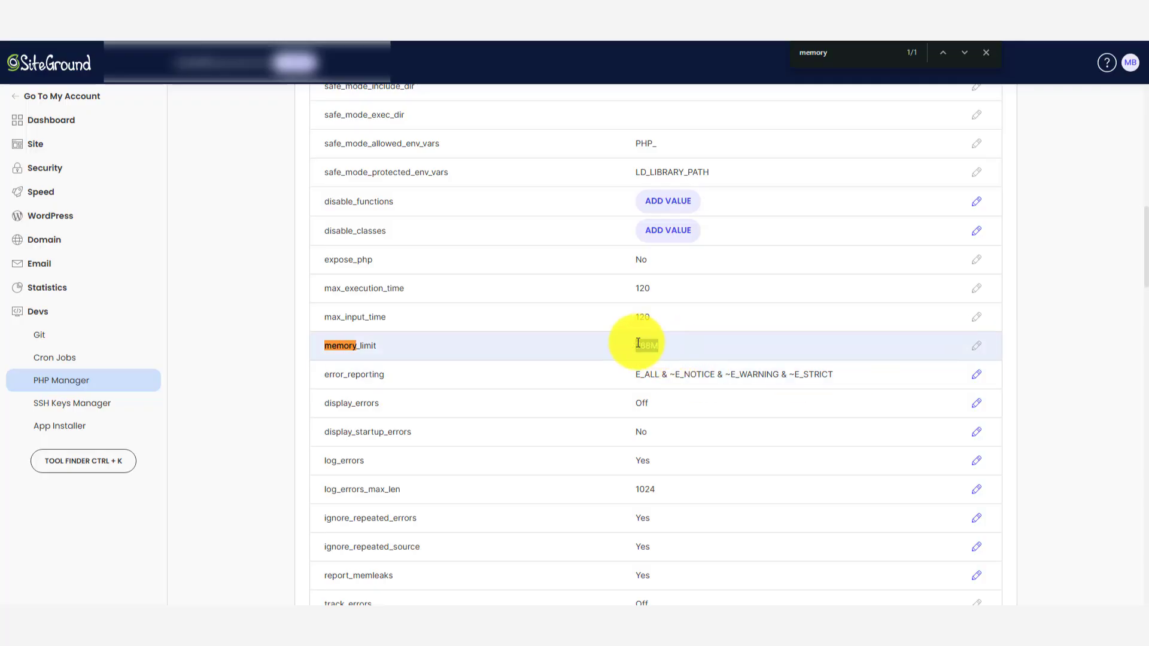
{"action": "left_click", "coordinate": [758, 12]}
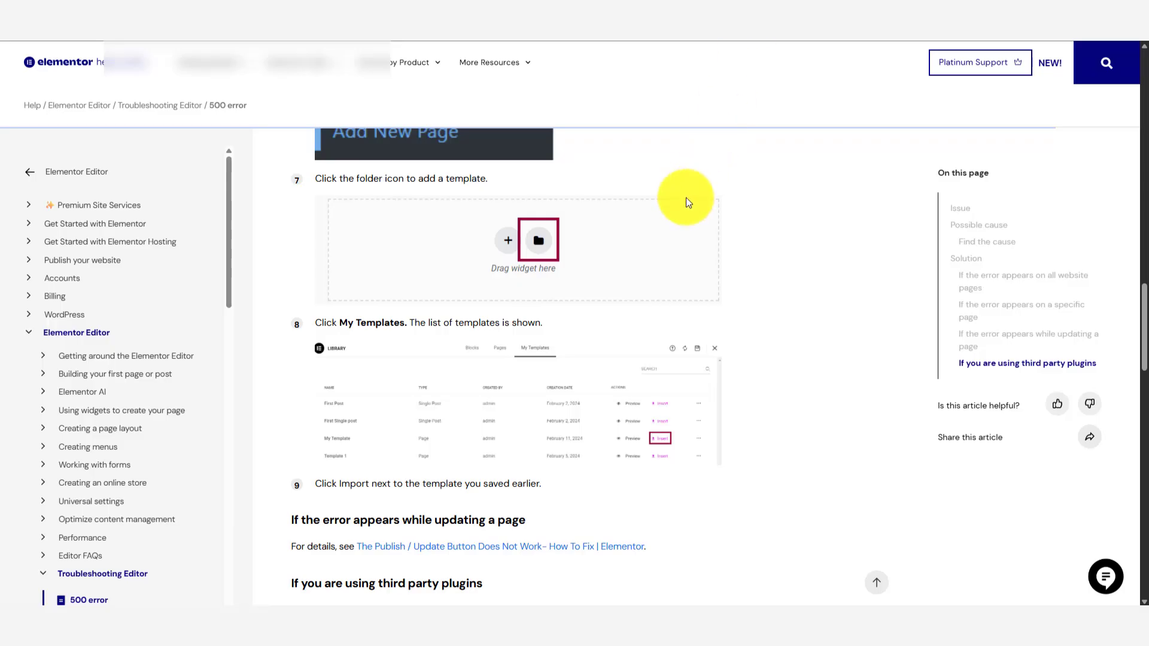
{"action": "scroll", "coordinate": [685, 202], "scroll_direction": "up", "scroll_amount": 15}
{"action": "left_click", "coordinate": [454, 12]}
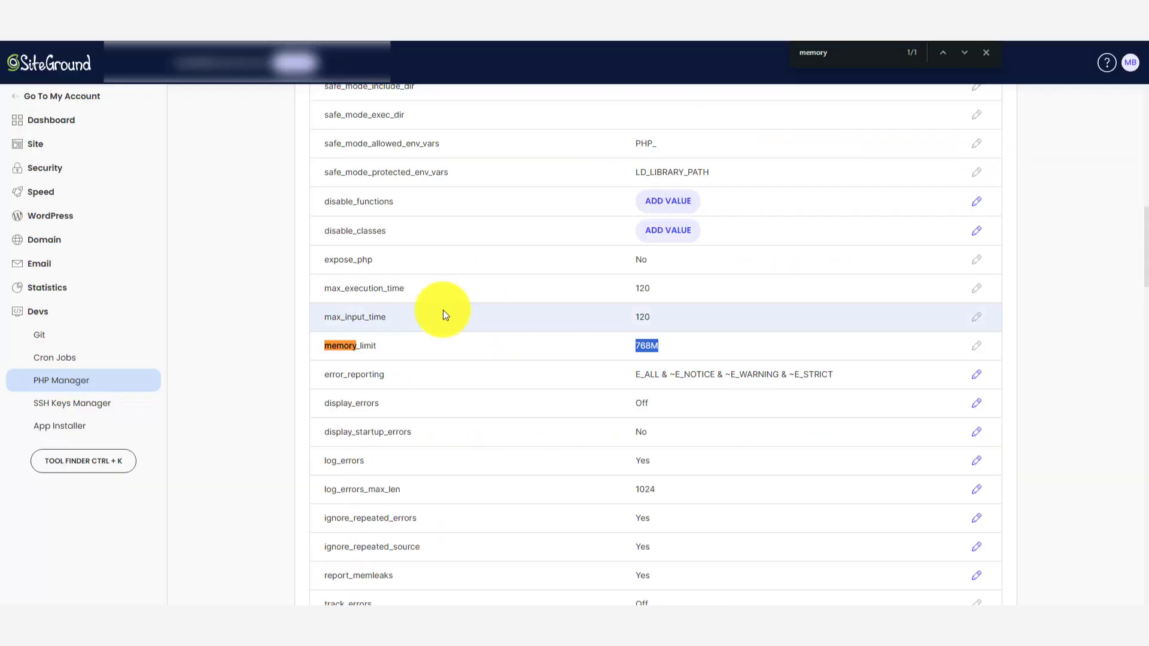
- Look through the remaining PHP variables and the PHP extensions, and return to the PHP variables list
{"action": "scroll", "coordinate": [443, 310], "scroll_direction": "down", "scroll_amount": 10}
{"action": "scroll", "coordinate": [442, 309], "scroll_direction": "down", "scroll_amount": 10}
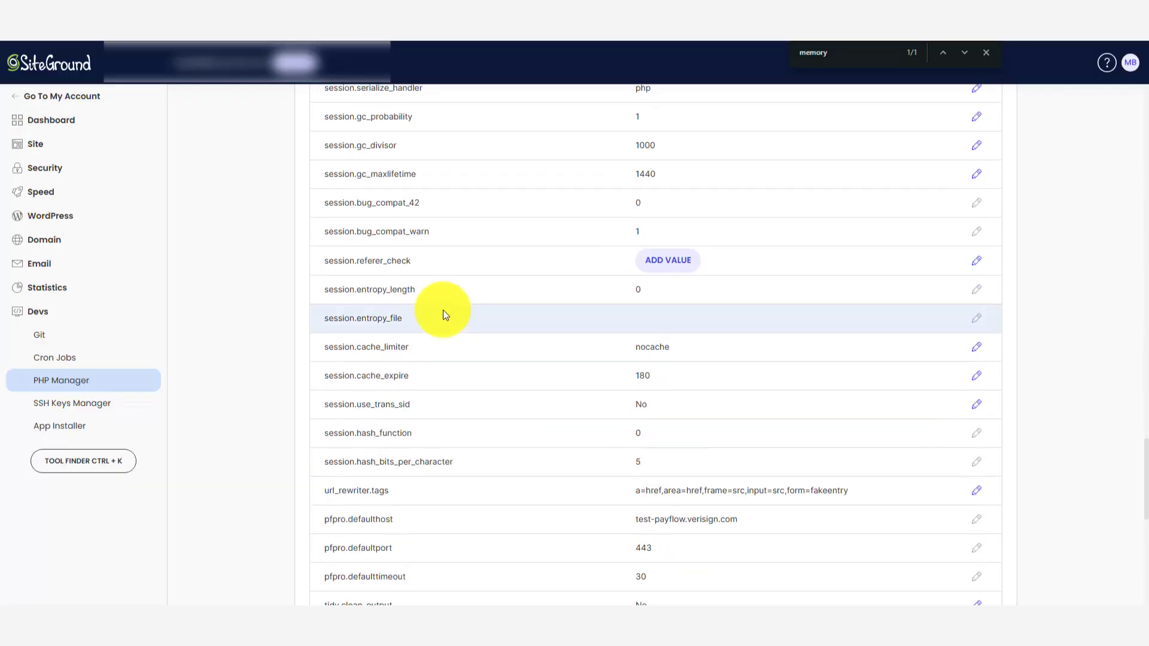
{"action": "scroll", "coordinate": [443, 310], "scroll_direction": "up", "scroll_amount": 15}
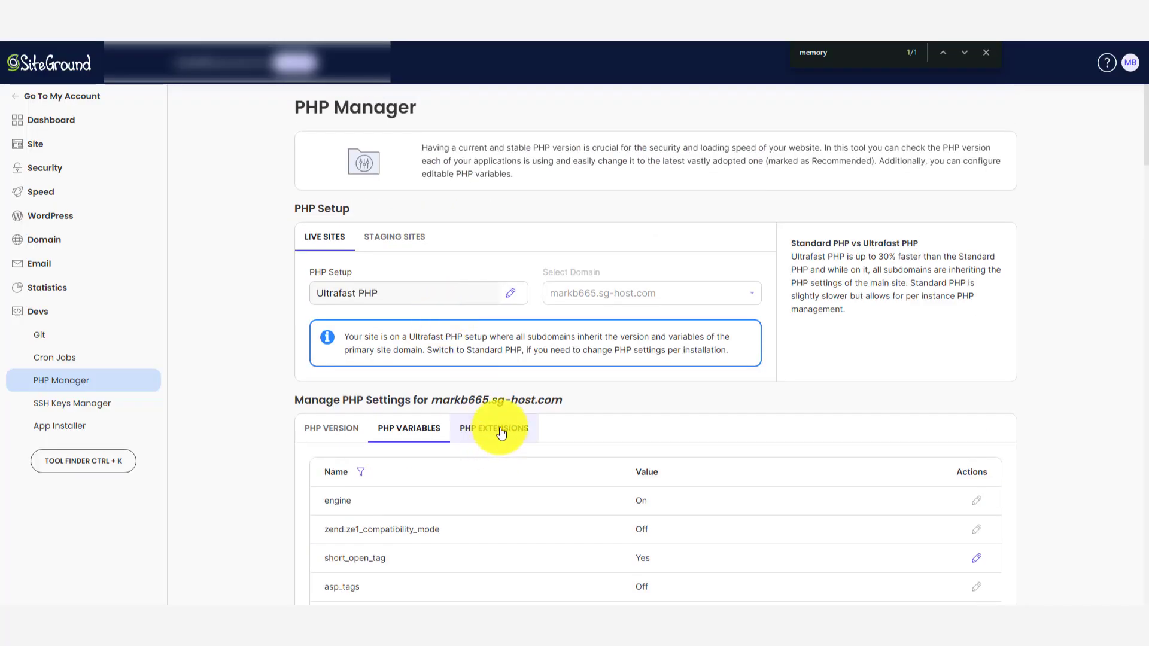
{"action": "left_click", "coordinate": [501, 429]}
{"action": "scroll", "coordinate": [501, 405], "scroll_direction": "down", "scroll_amount": 5}
{"action": "left_click", "coordinate": [426, 171]}
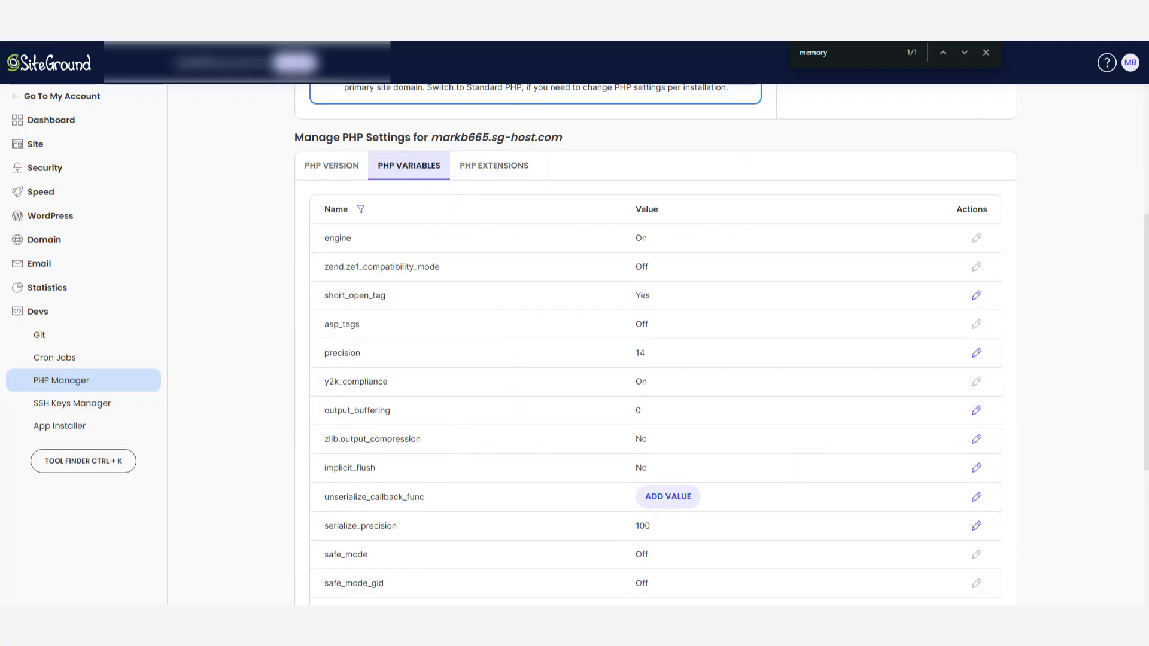
- Review the possible causes in Elementor's 500 error help article, highlighting the insufficient memory and third-party plugin entries
{"action": "left_click", "coordinate": [359, 12]}
{"action": "scroll", "coordinate": [418, 290], "scroll_direction": "up", "scroll_amount": 5}
{"action": "scroll", "coordinate": [418, 289], "scroll_direction": "down", "scroll_amount": 5}
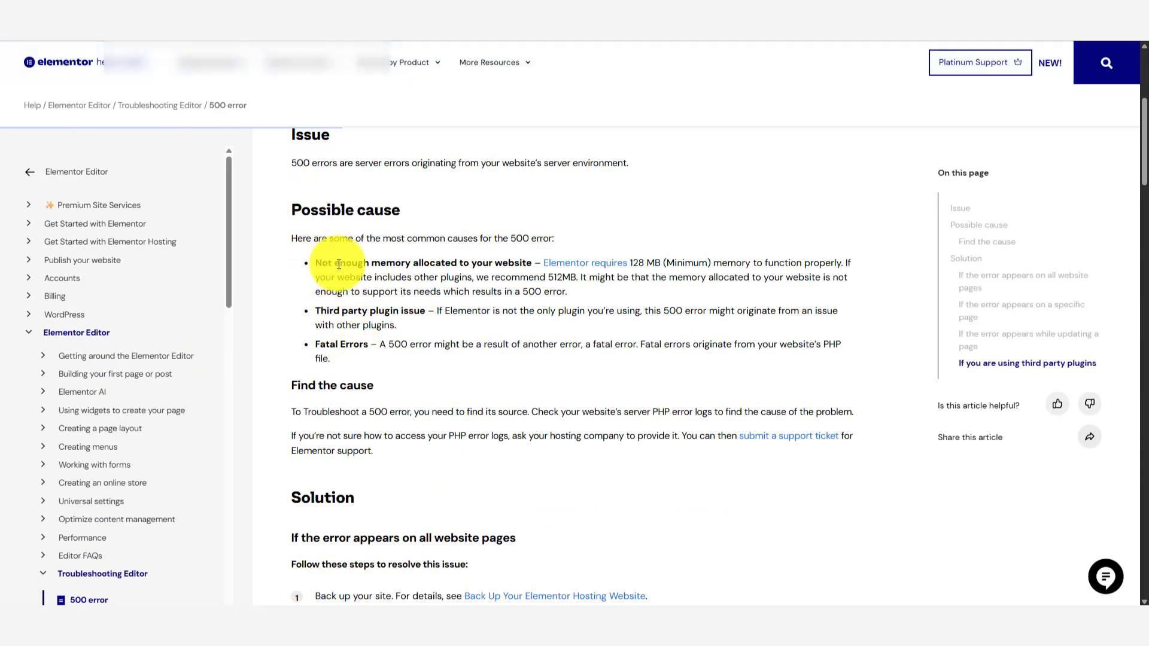
{"action": "left_click_drag", "start_coordinate": [328, 264], "coordinate": [532, 326]}
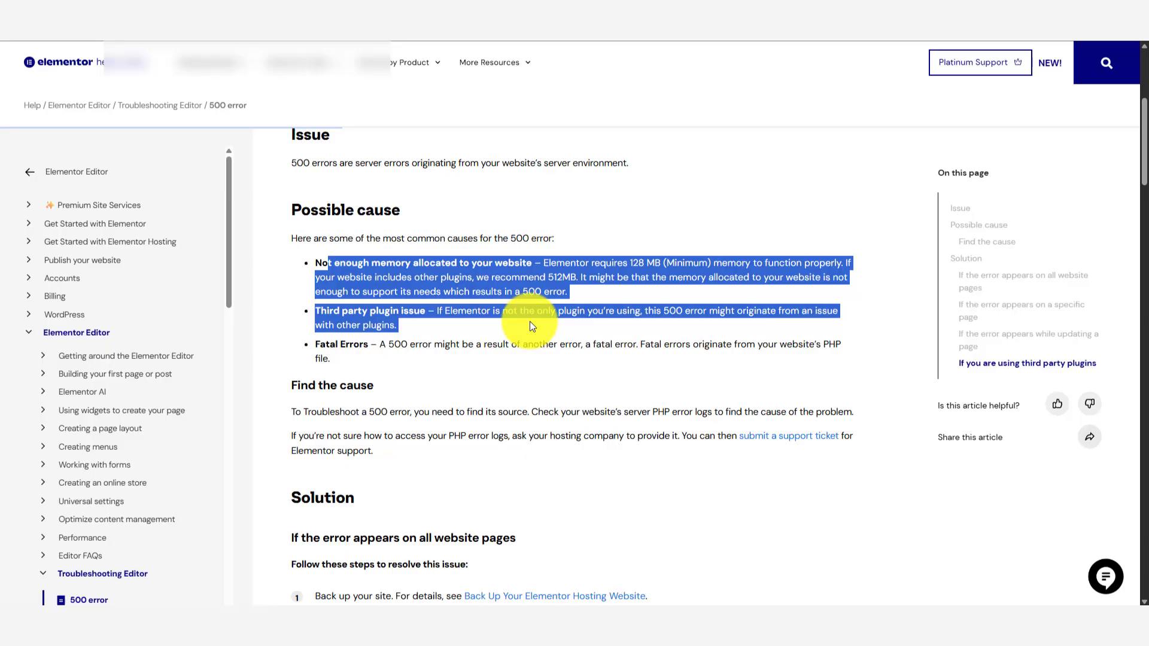
{"action": "left_click_drag", "start_coordinate": [532, 263], "coordinate": [294, 265]}
{"action": "left_click", "coordinate": [449, 290]}
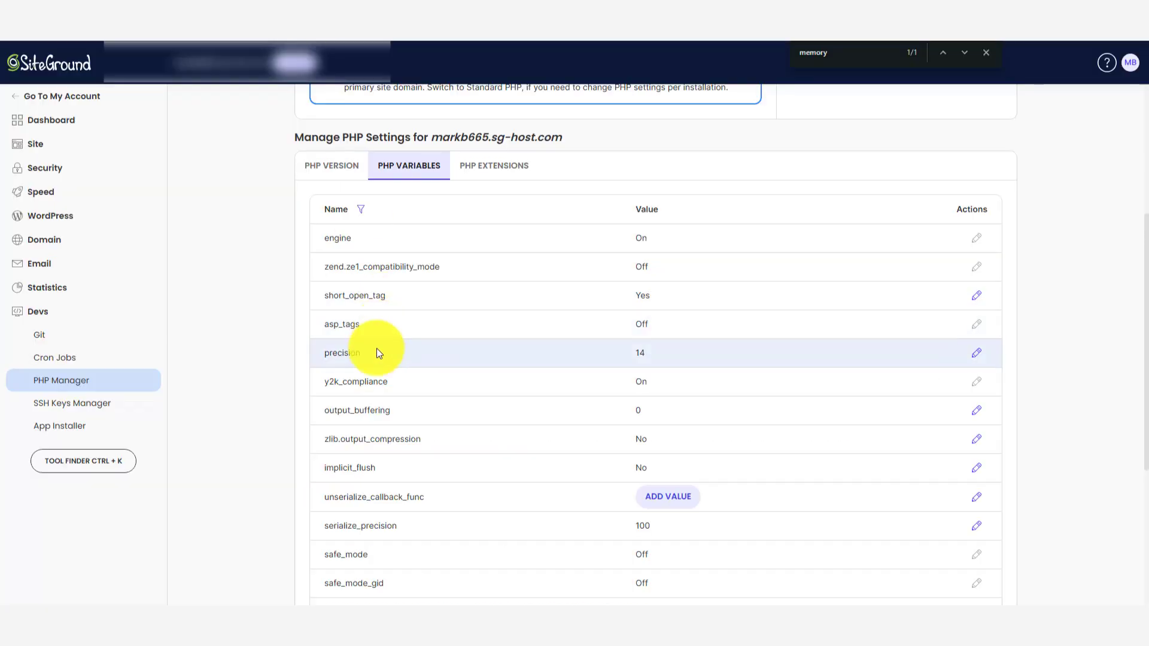
{"action": "scroll", "coordinate": [376, 348], "scroll_direction": "down", "scroll_amount": 5}
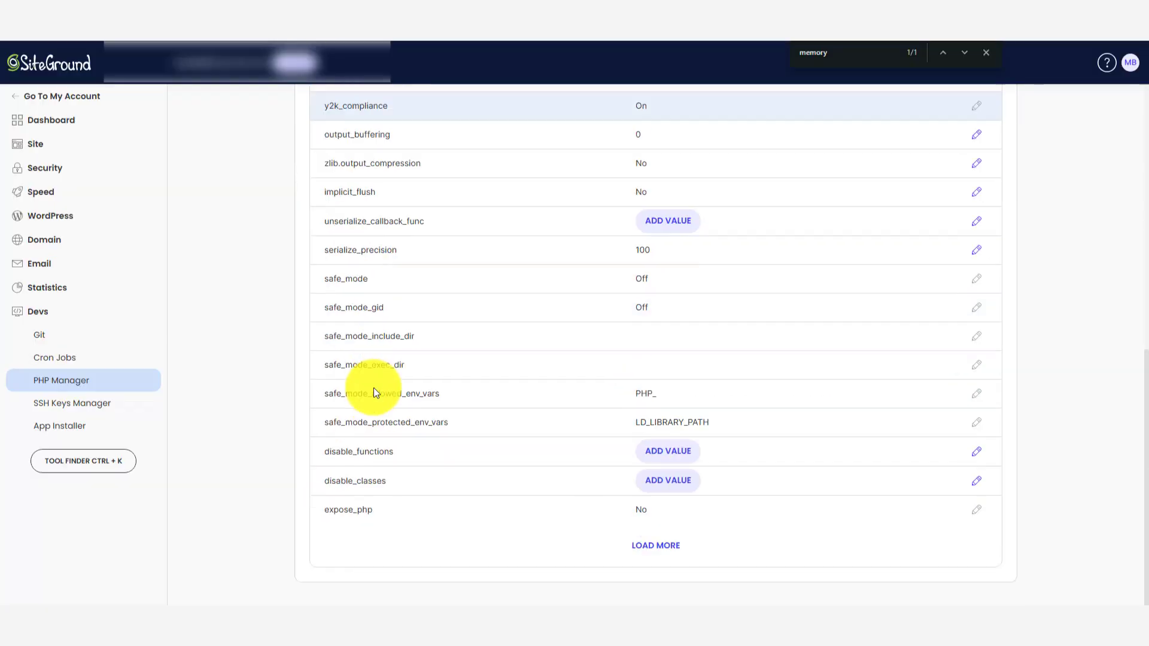
{"action": "scroll", "coordinate": [359, 275], "scroll_direction": "up", "scroll_amount": 5}
{"action": "scroll", "coordinate": [407, 205], "scroll_direction": "up", "scroll_amount": 4}
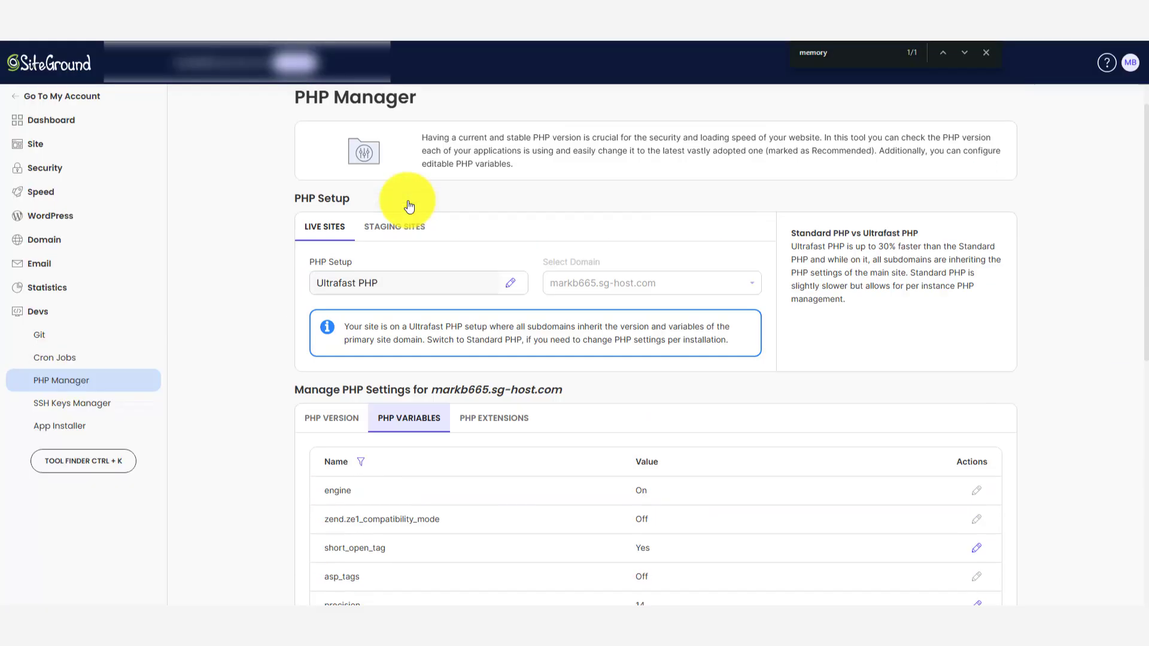
{"action": "scroll", "coordinate": [409, 207], "scroll_direction": "down", "scroll_amount": 9}
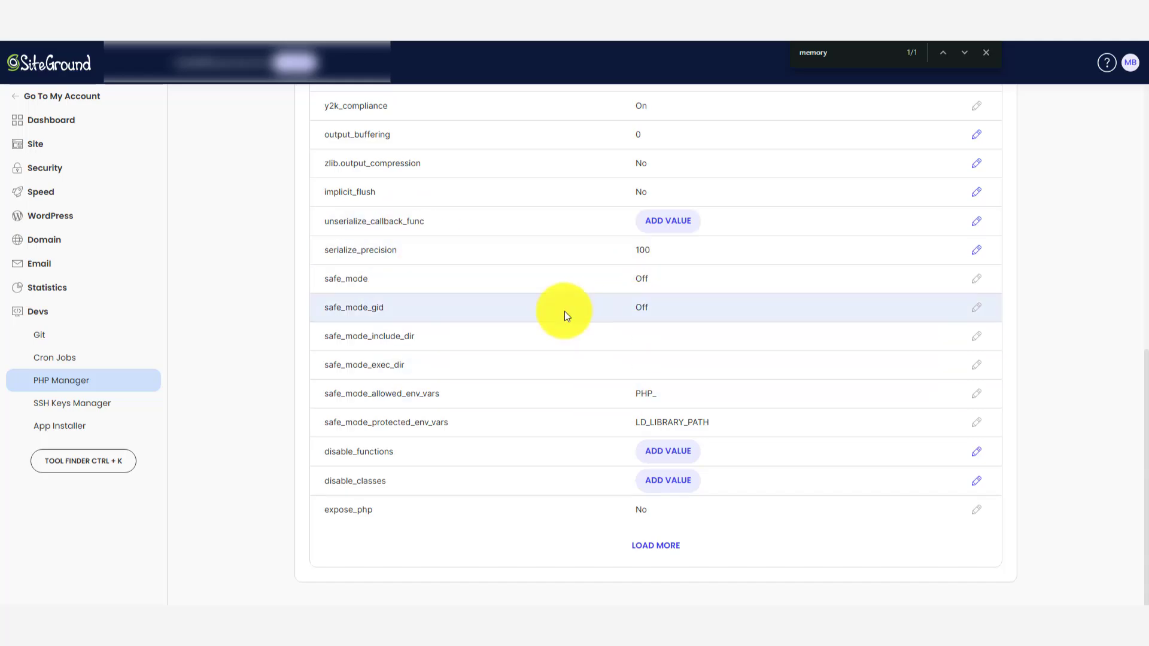
- Check the Elementor preview error against the 500 error article's possible causes, highlighting the insufficient memory and Fatal Errors entries
{"action": "scroll", "coordinate": [565, 311], "scroll_direction": "up", "scroll_amount": 5}
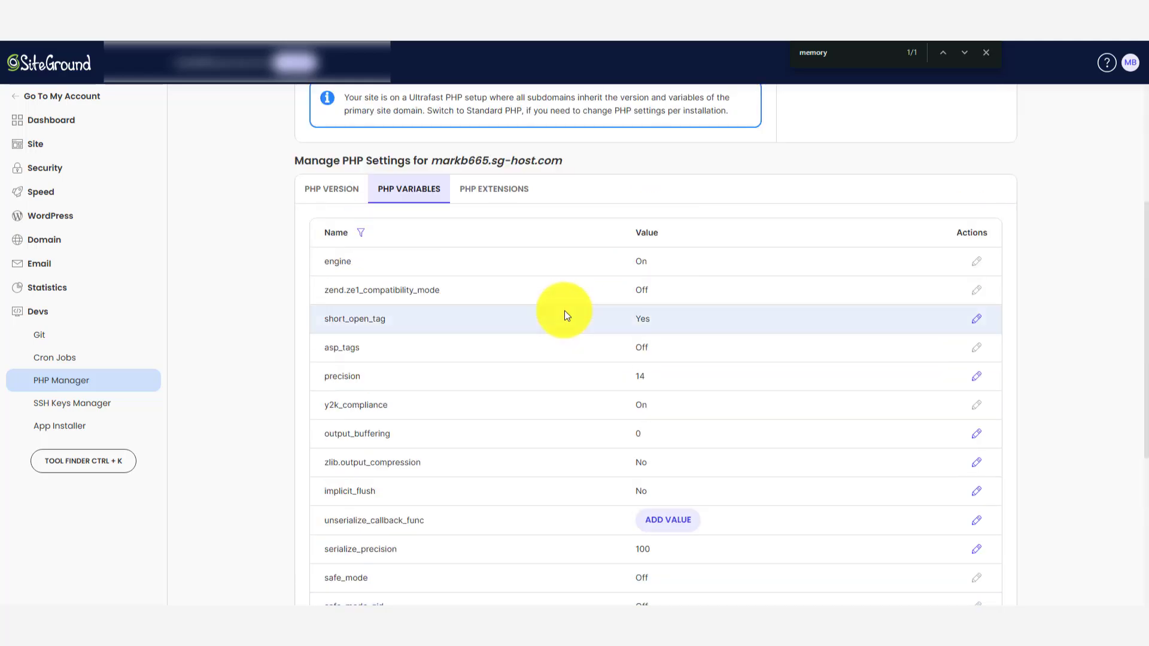
{"action": "left_click", "coordinate": [511, 9]}
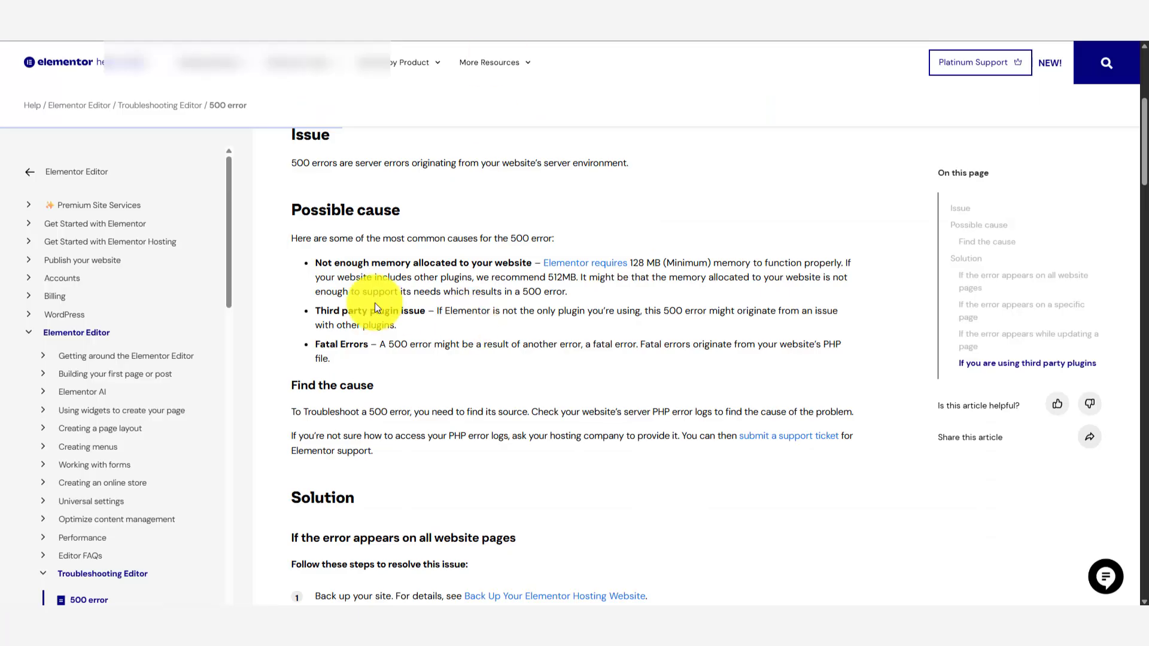
{"action": "left_click_drag", "start_coordinate": [310, 263], "coordinate": [627, 292]}
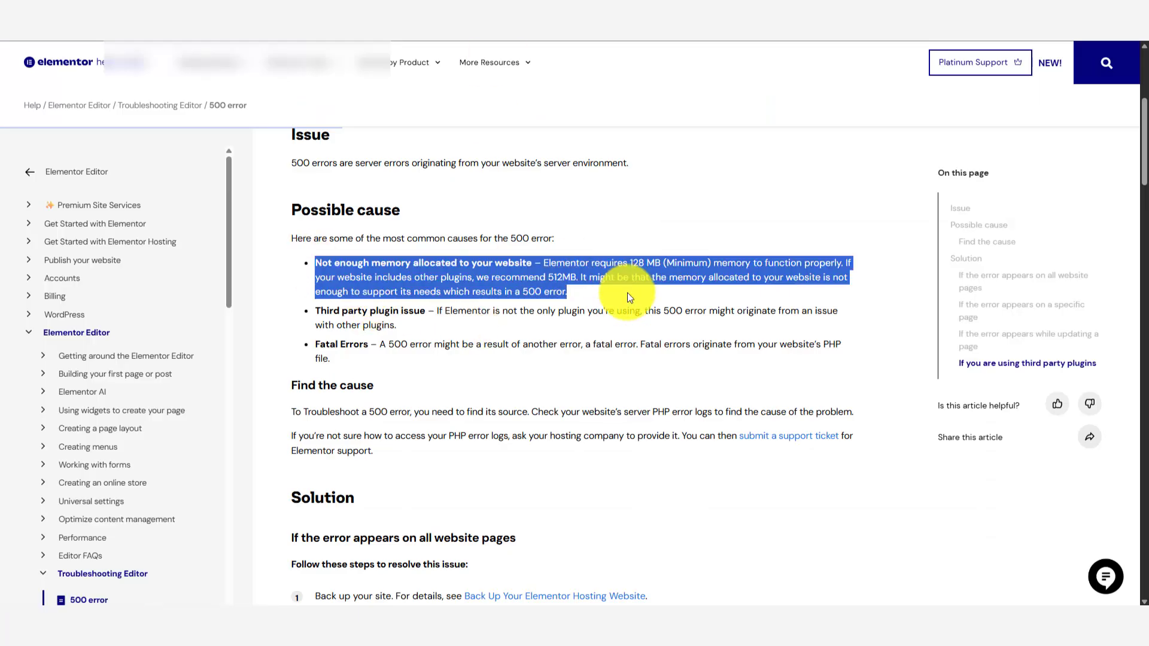
{"action": "left_click", "coordinate": [600, 25]}
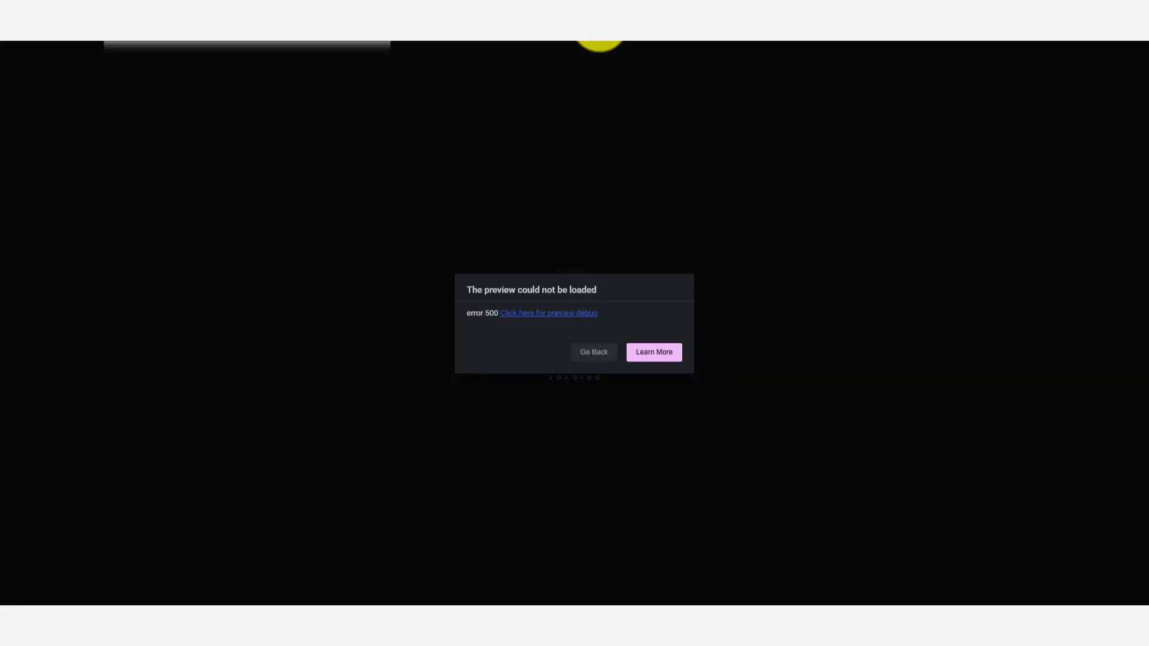
{"action": "left_click", "coordinate": [512, 9]}
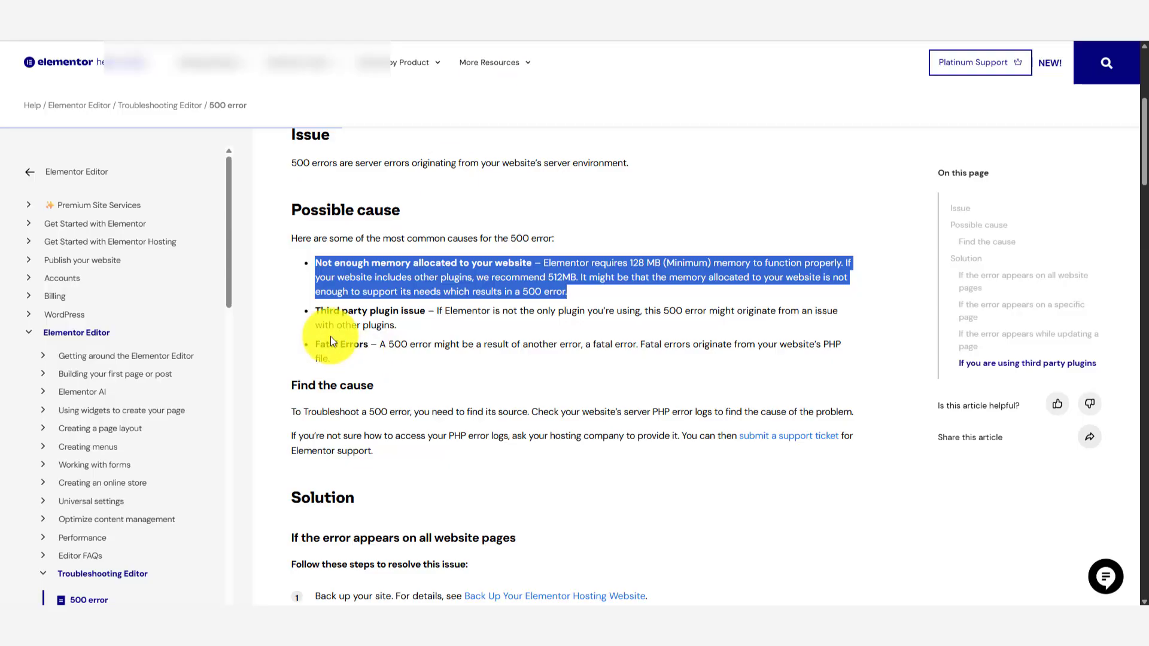
{"action": "left_click_drag", "start_coordinate": [315, 344], "coordinate": [372, 342]}
{"action": "left_click", "coordinate": [435, 343]}
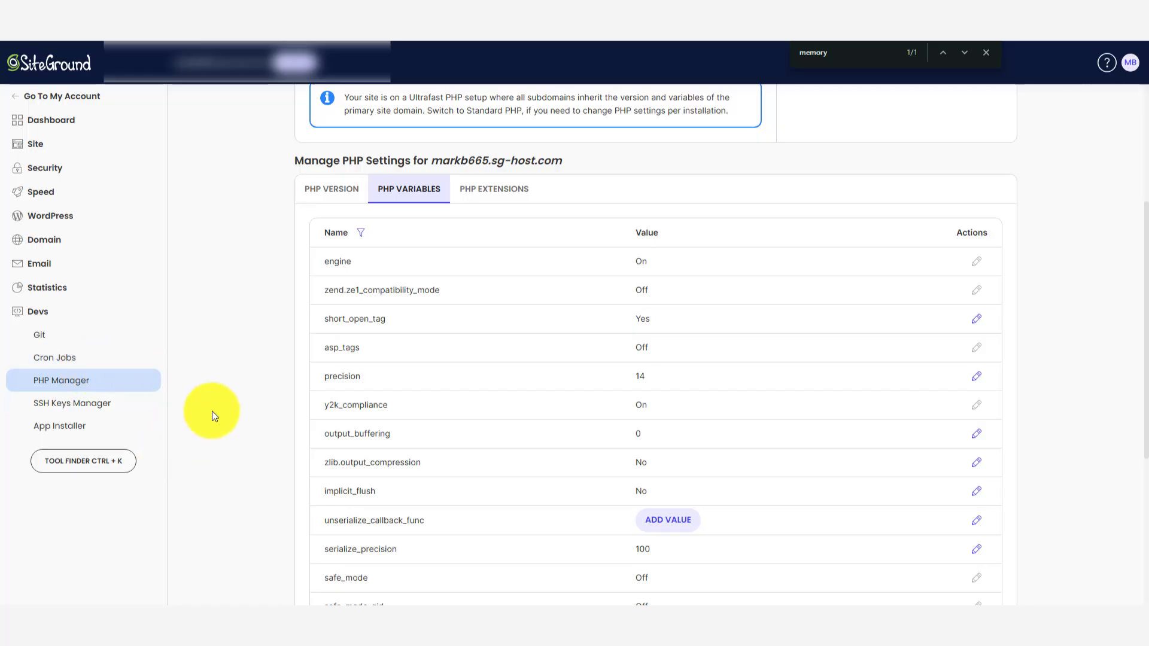
- Find the host's File Manager with the search term file, and browse the public_html folder and its wp subfolder
{"action": "key", "text": "ctrl+k"}
{"action": "type", "text": "file"}
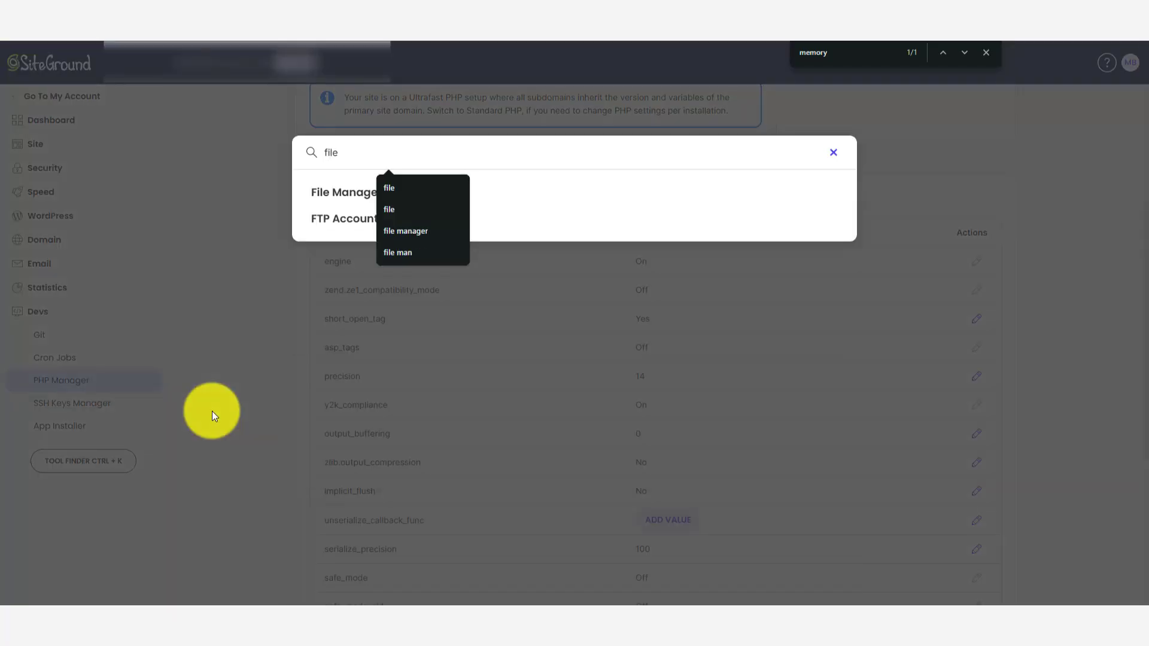
{"action": "left_click", "coordinate": [352, 196]}
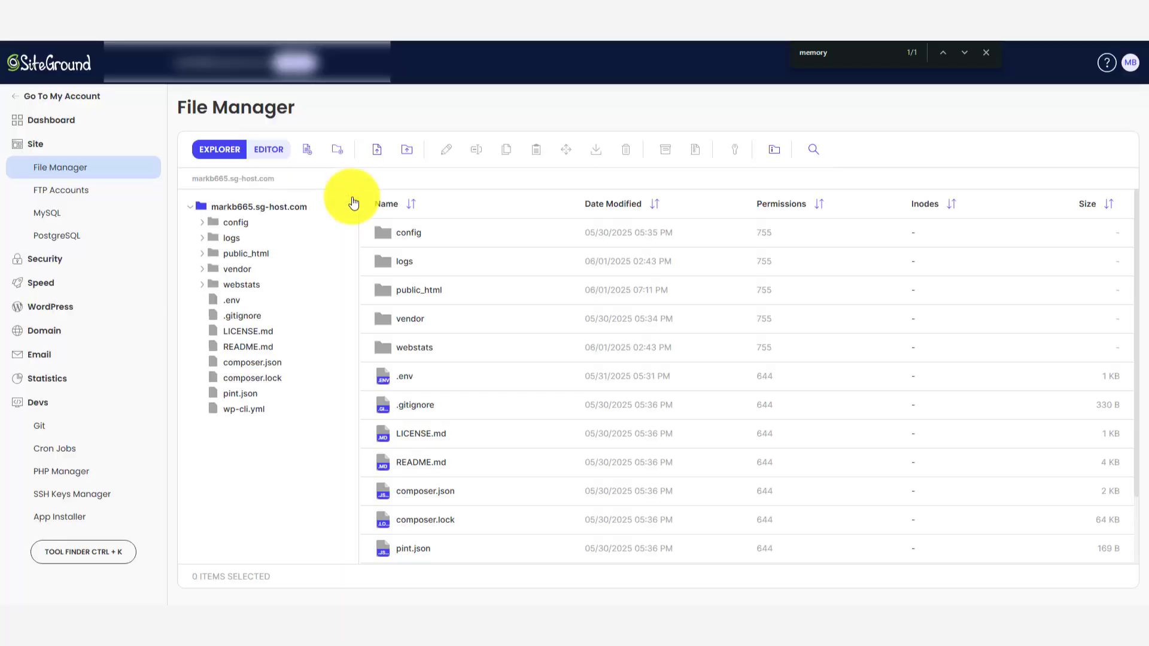
{"action": "left_click", "coordinate": [240, 256]}
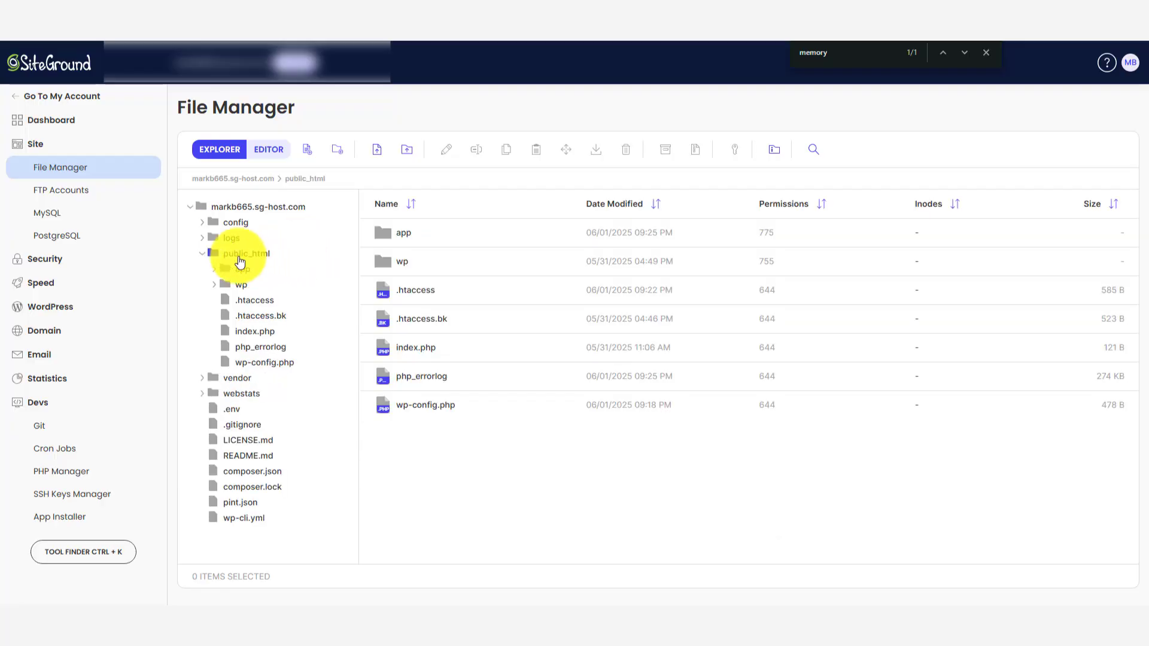
{"action": "left_click", "coordinate": [246, 285]}
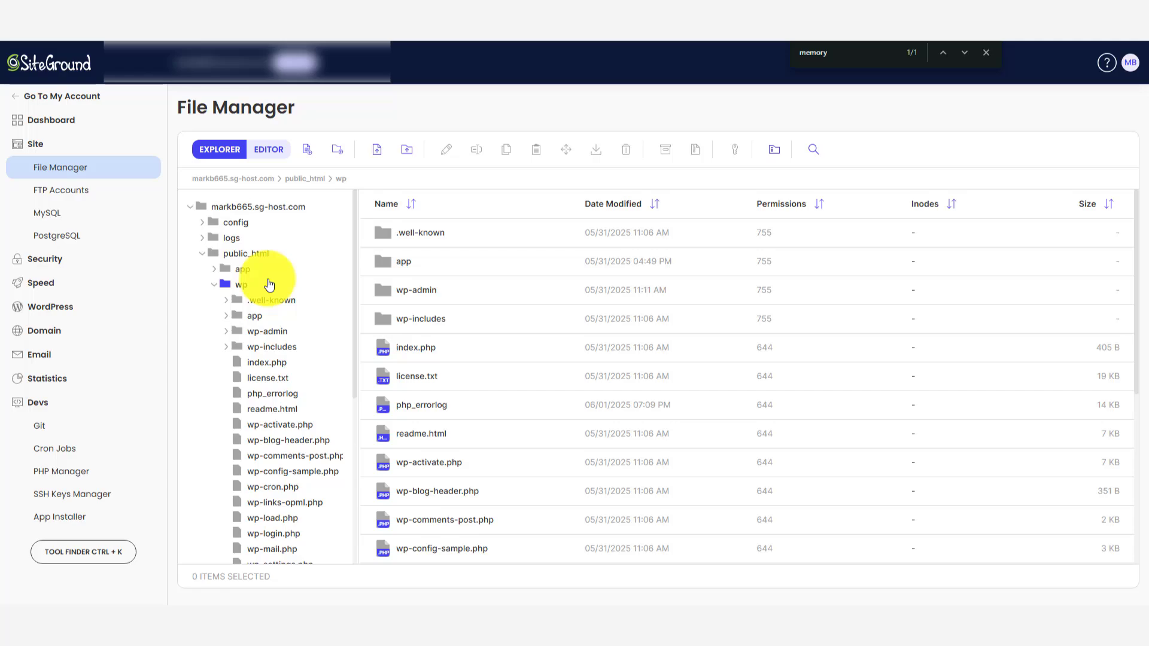
{"action": "scroll", "coordinate": [255, 382], "scroll_direction": "down", "scroll_amount": 5}
{"action": "scroll", "coordinate": [255, 382], "scroll_direction": "up", "scroll_amount": 5}
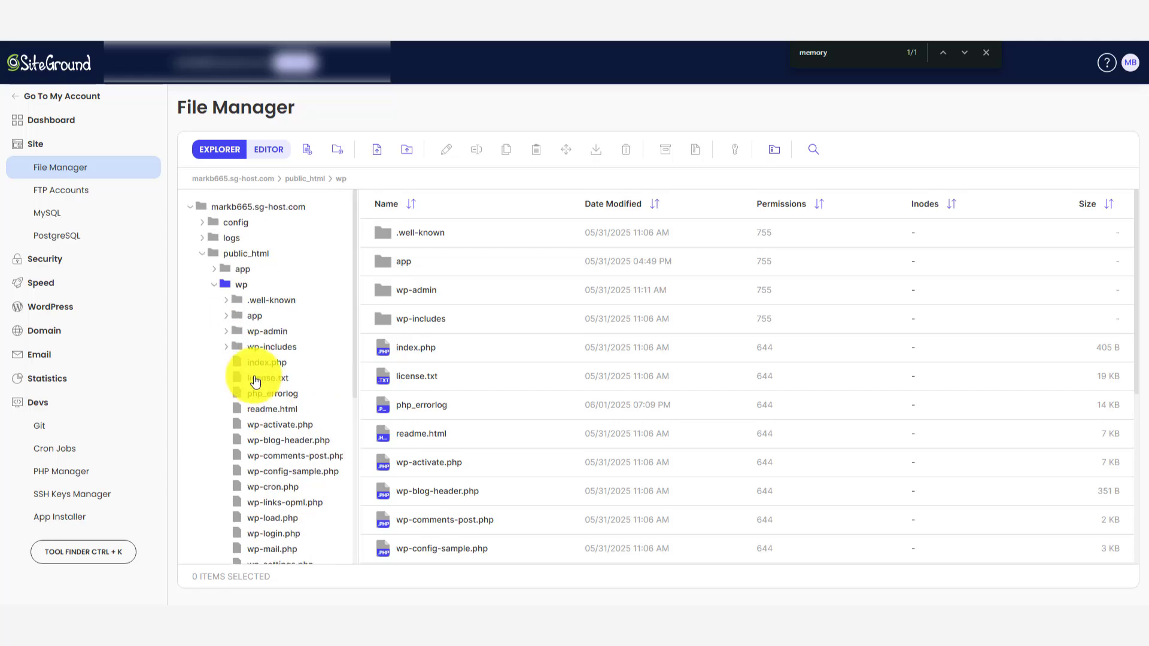
- Open the plugins folder inside public_html/app and look through it for the Elementor plugin folders
{"action": "left_click", "coordinate": [244, 269]}
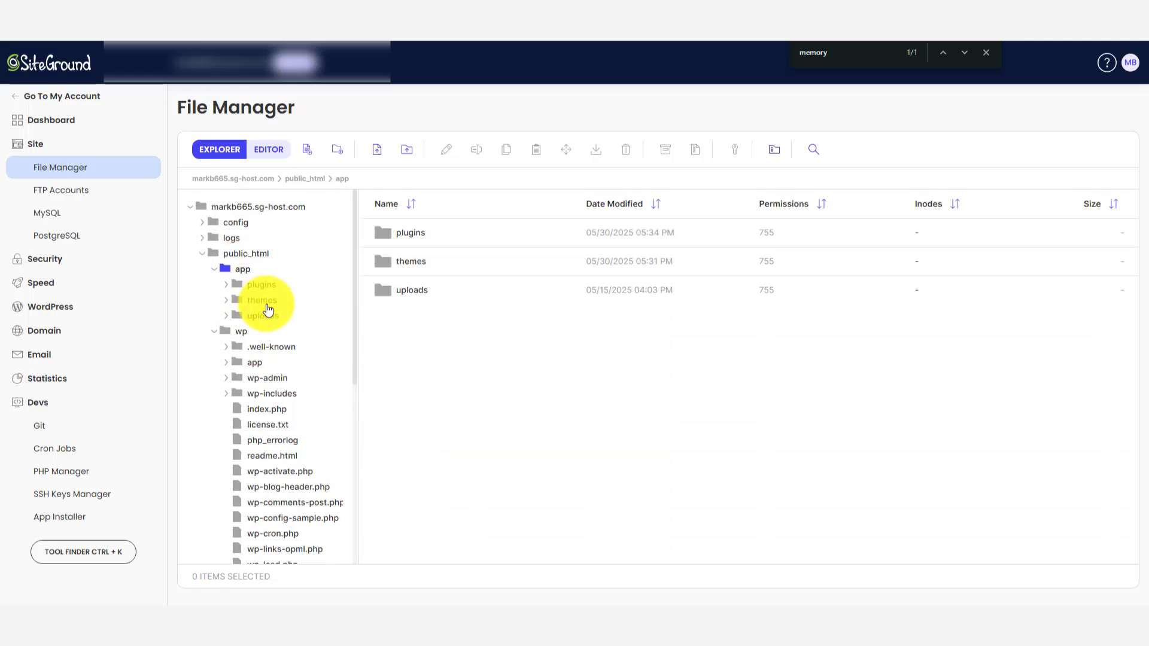
{"action": "left_click", "coordinate": [263, 300]}
{"action": "left_click", "coordinate": [261, 285]}
{"action": "scroll", "coordinate": [447, 362], "scroll_direction": "down", "scroll_amount": 5}
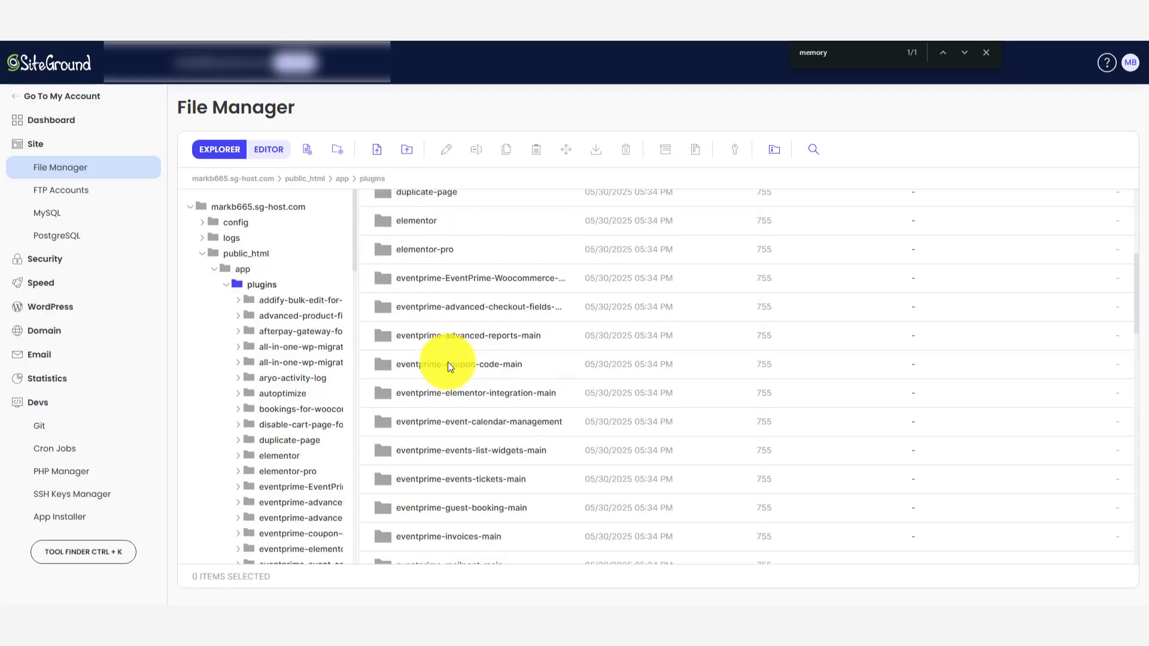
{"action": "scroll", "coordinate": [450, 366], "scroll_direction": "down", "scroll_amount": 5}
{"action": "scroll", "coordinate": [450, 366], "scroll_direction": "up", "scroll_amount": 3}
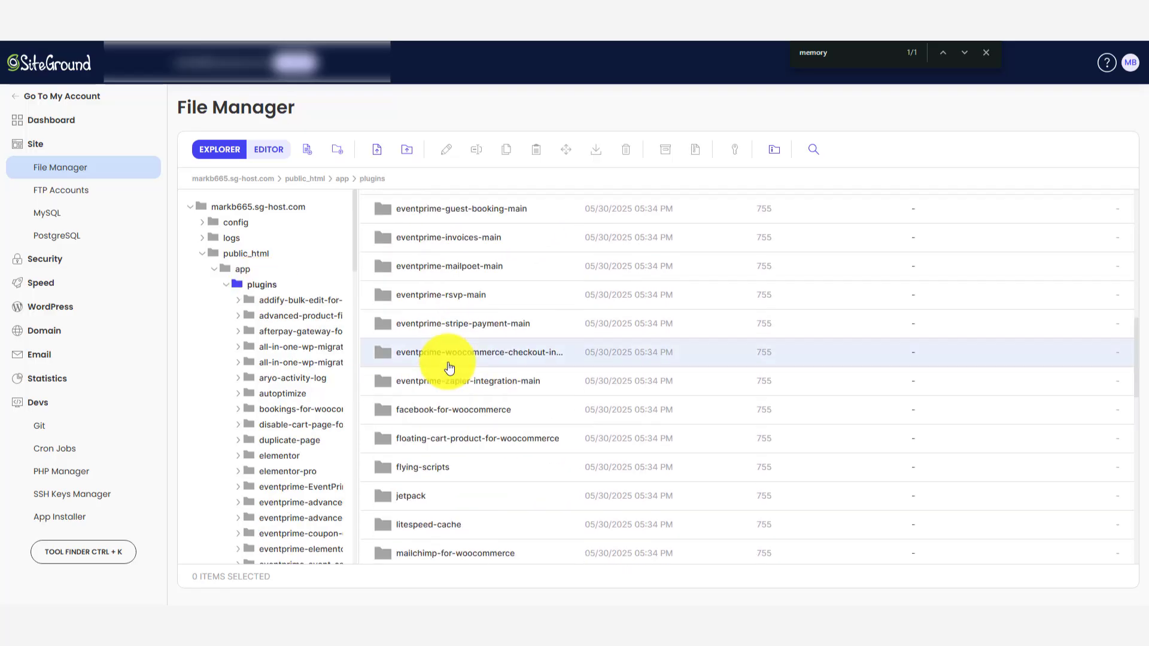
{"action": "scroll", "coordinate": [449, 366], "scroll_direction": "up", "scroll_amount": 5}
- Change the permissions of the elementor plugin folder to 775 by granting the group write access
{"action": "left_click", "coordinate": [423, 223]}
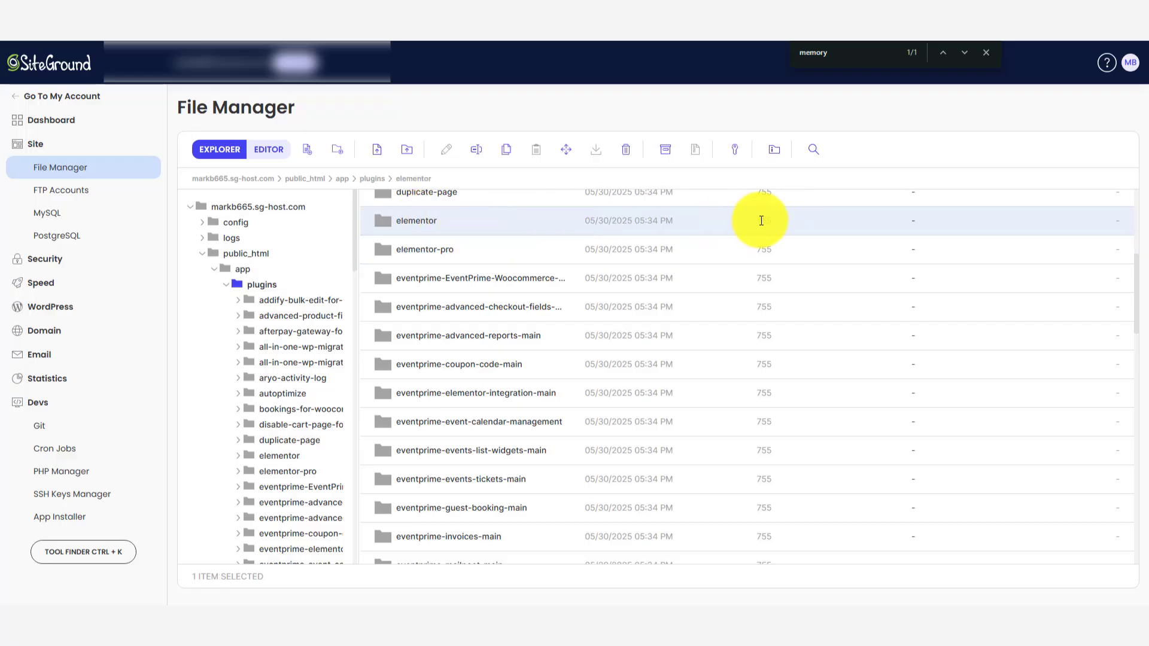
{"action": "right_click", "coordinate": [437, 223]}
{"action": "left_click", "coordinate": [483, 334]}
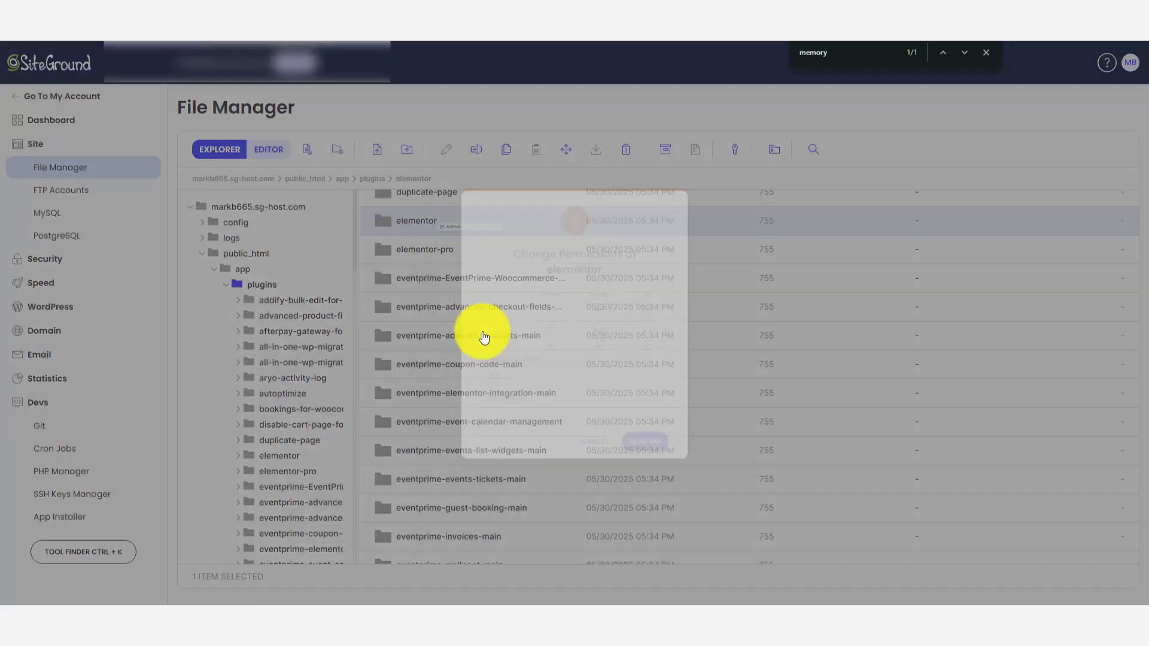
{"action": "left_click", "coordinate": [605, 328]}
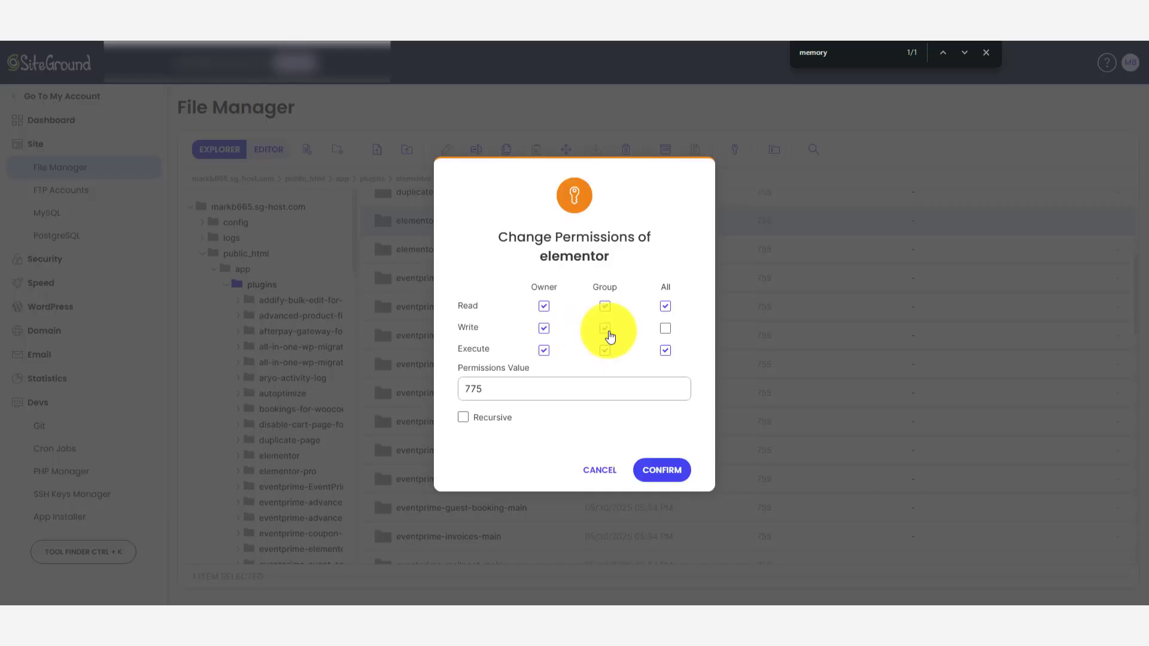
{"action": "left_click", "coordinate": [662, 474]}
- Change the permissions of the elementor-pro plugin folder to 775 by granting the group write access
{"action": "left_click", "coordinate": [436, 250]}
{"action": "right_click", "coordinate": [436, 252]}
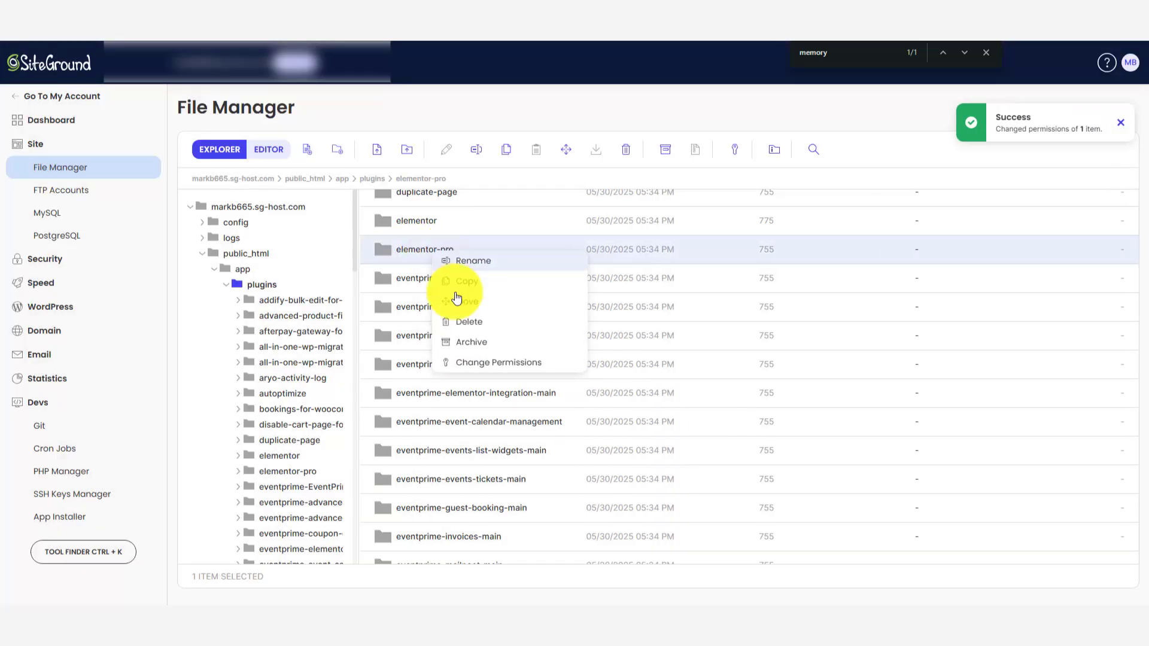
{"action": "left_click", "coordinate": [487, 362]}
{"action": "left_click", "coordinate": [605, 328]}
{"action": "left_click", "coordinate": [656, 473]}
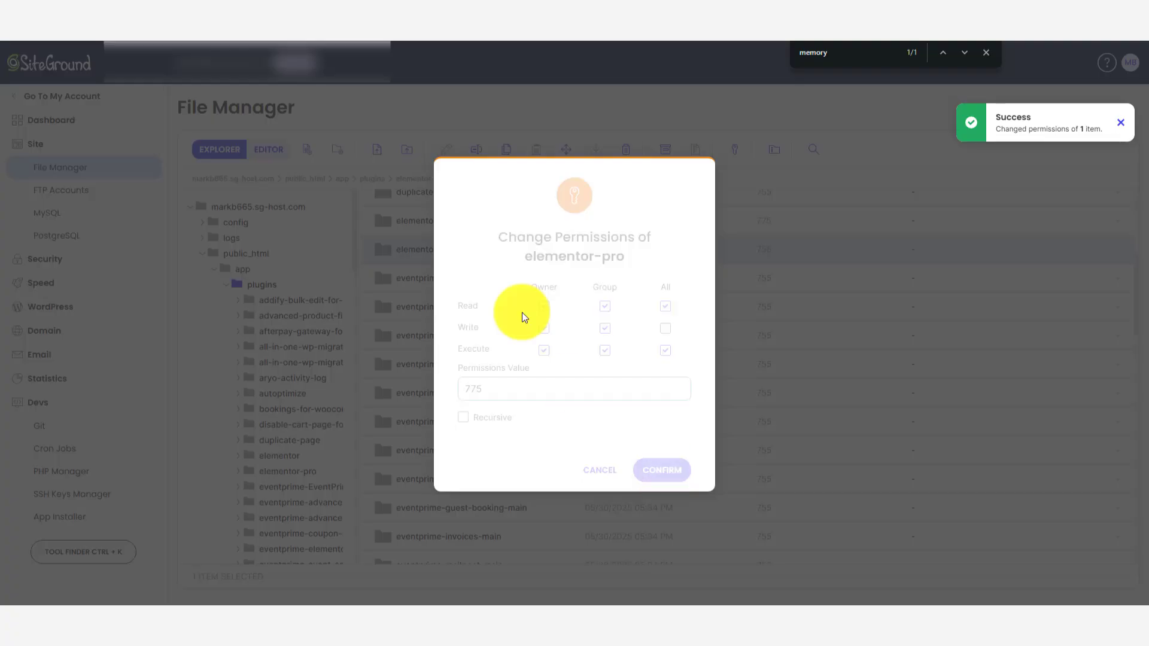
- Reload the Elementor editor, go back to the website page and retry editing it with Elementor to test the permission changes
{"action": "left_click", "coordinate": [513, 24]}
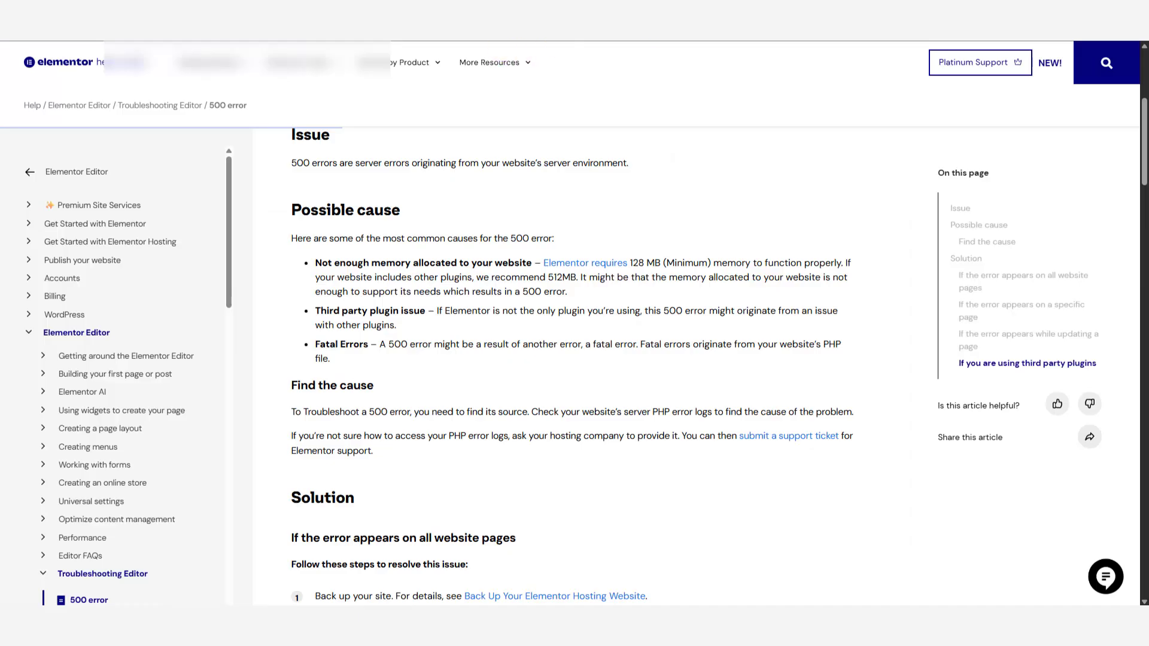
{"action": "left_click", "coordinate": [523, 10]}
{"action": "key", "text": "F5"}
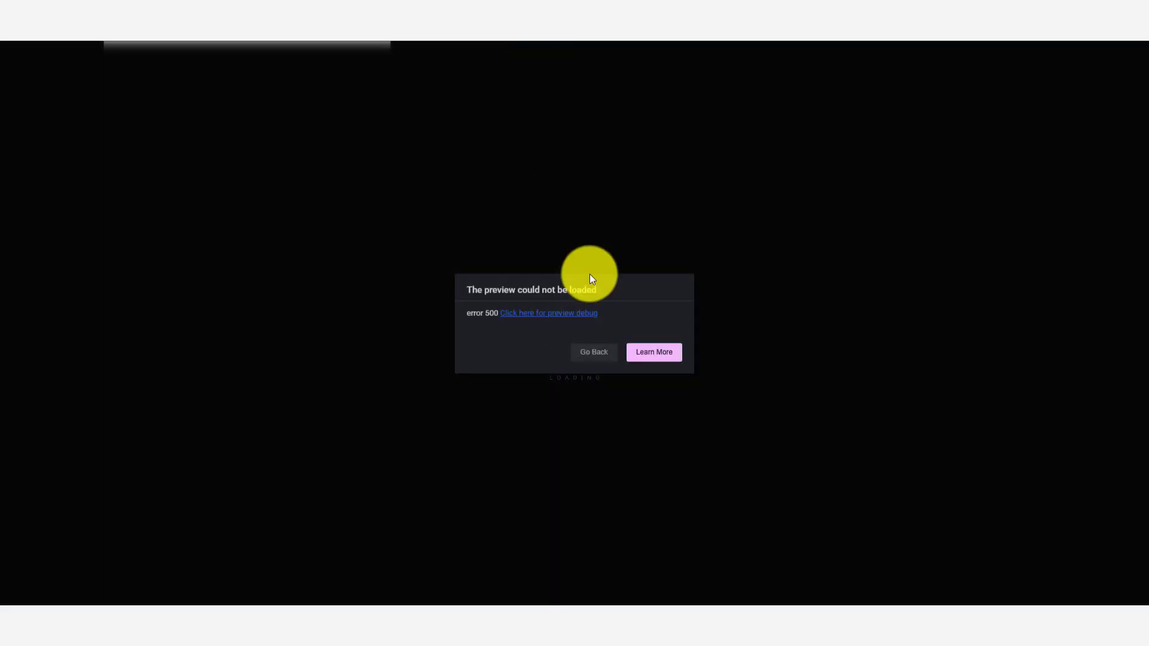
{"action": "left_click", "coordinate": [592, 353]}
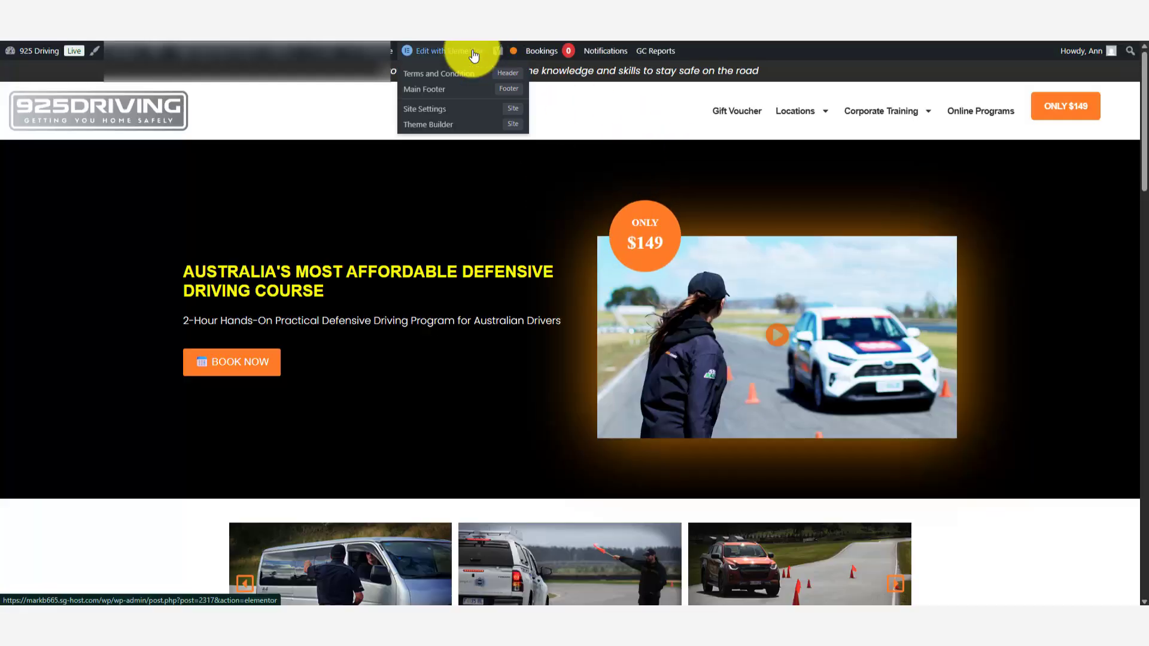
{"action": "left_click", "coordinate": [473, 54]}
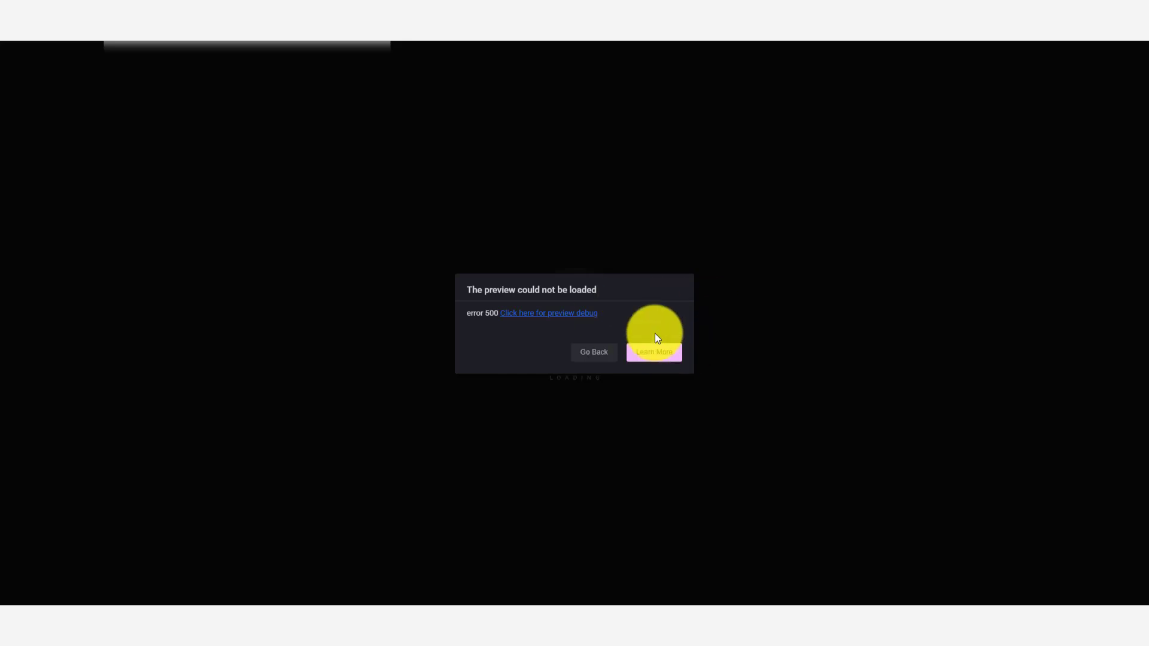
{"action": "left_click", "coordinate": [594, 354]}
{"action": "mouse_move", "coordinate": [462, 58]}
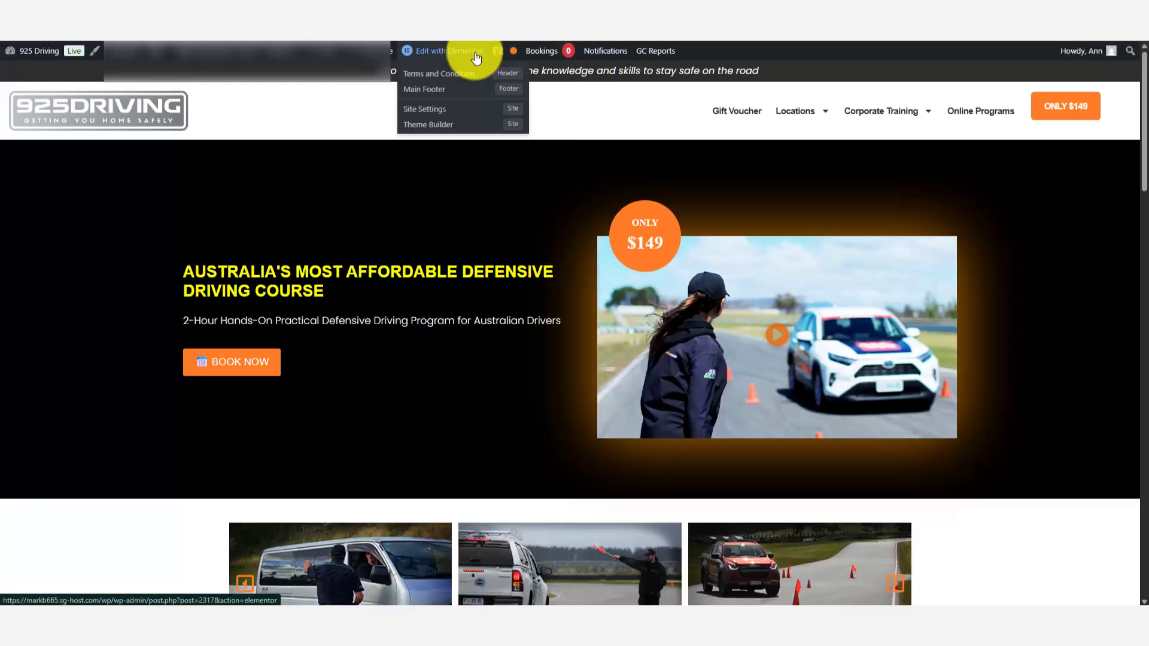
{"action": "mouse_move", "coordinate": [500, 52]}
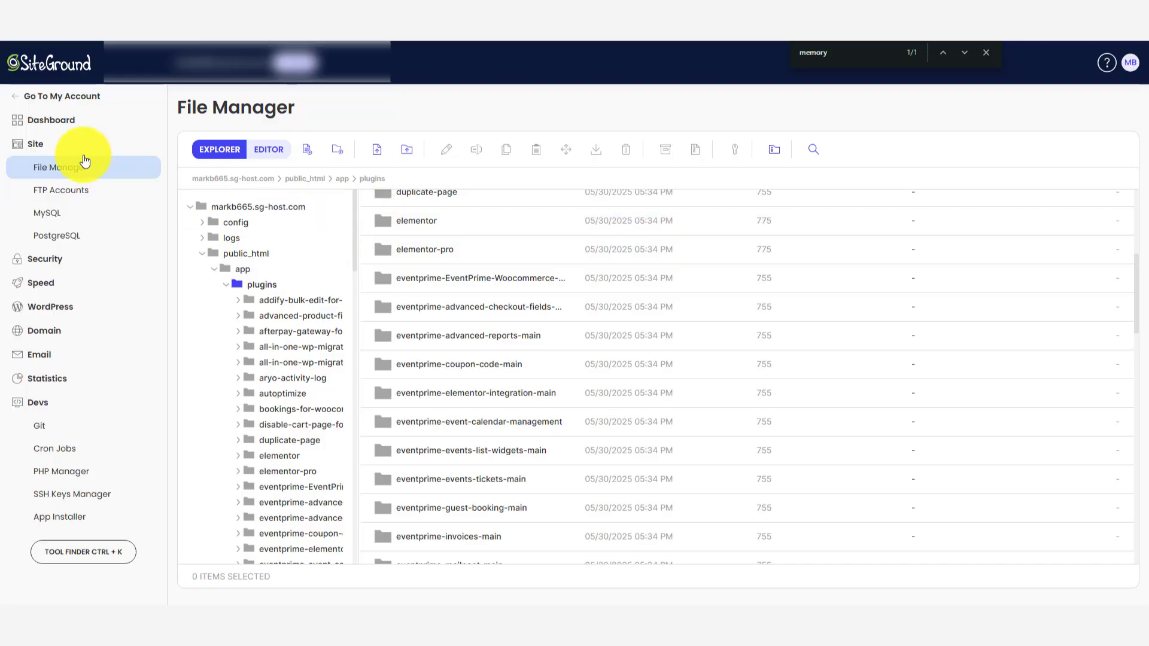
{"action": "left_click", "coordinate": [54, 122]}
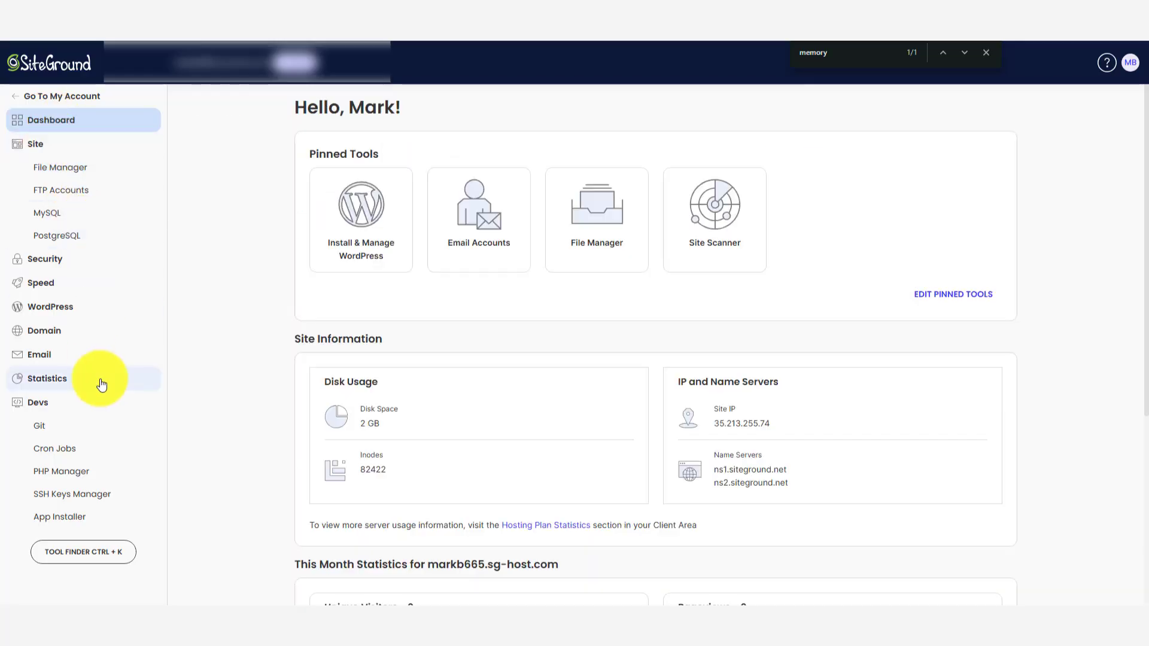
{"action": "key", "text": "ctrl+p"}
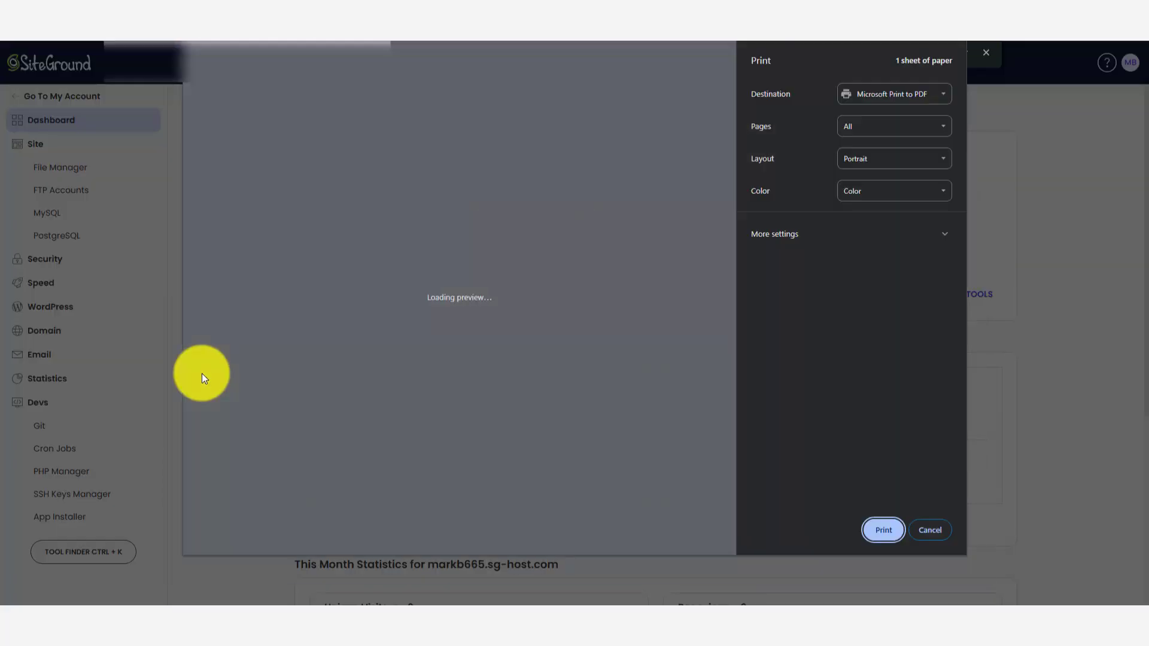
{"action": "left_click", "coordinate": [947, 539]}
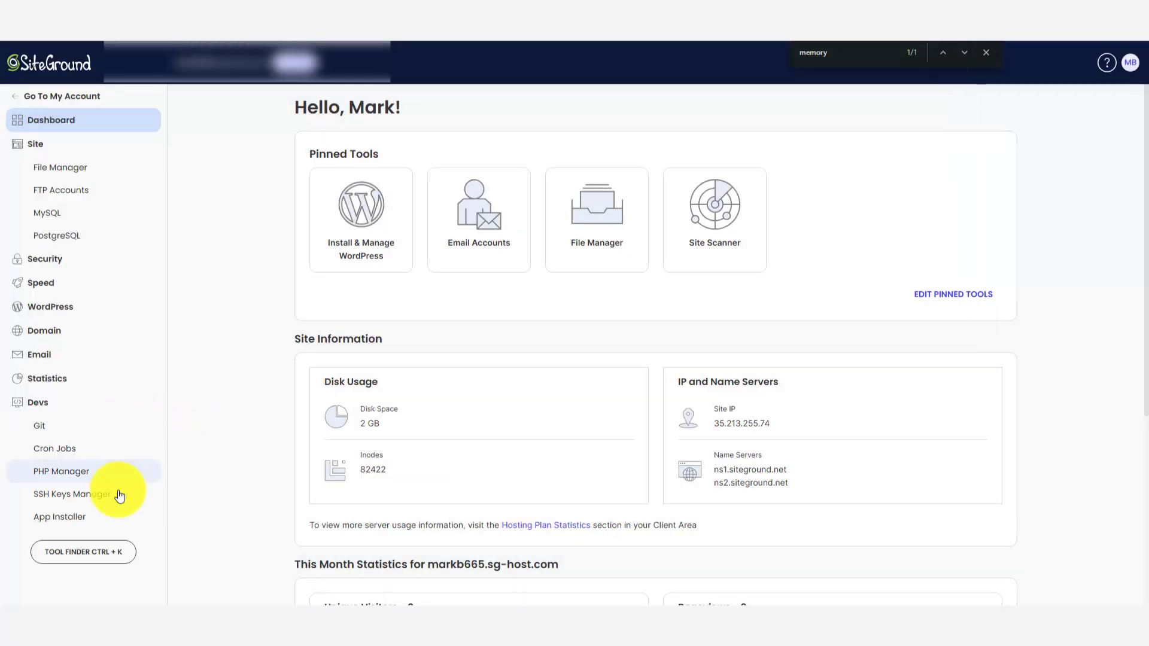
{"action": "left_click", "coordinate": [142, 524]}
- Search the hosting tools for php and open PHP Manager at the site's PHP version settings
{"action": "key", "text": "ctrl+k"}
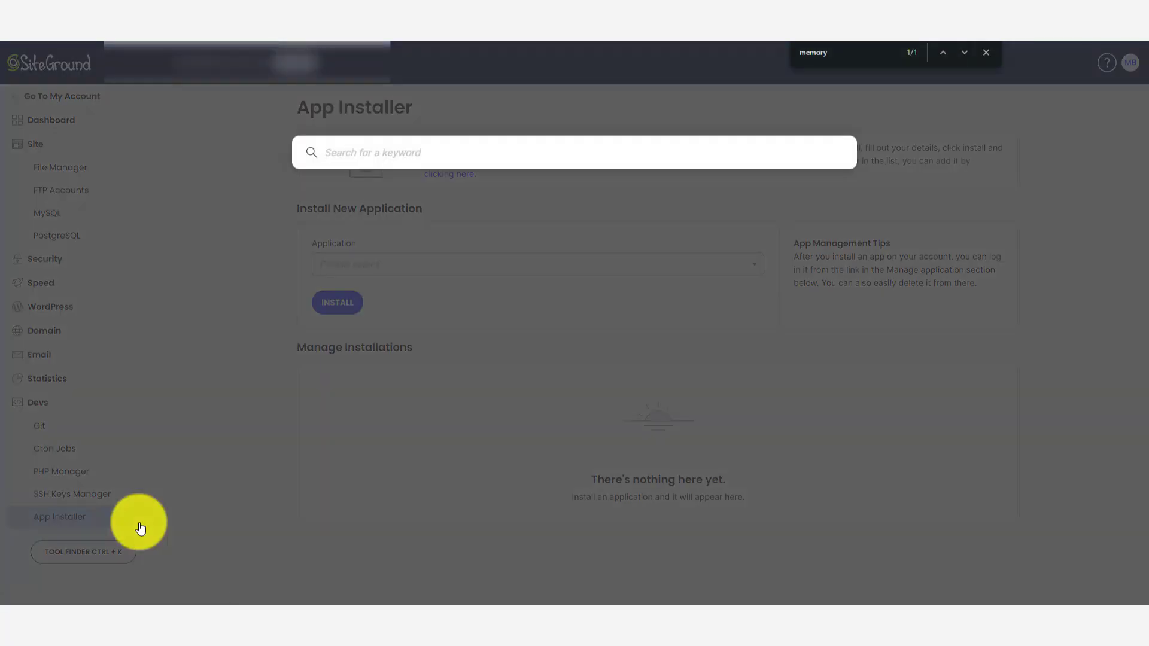
{"action": "type", "text": "php"}
{"action": "left_click", "coordinate": [357, 197]}
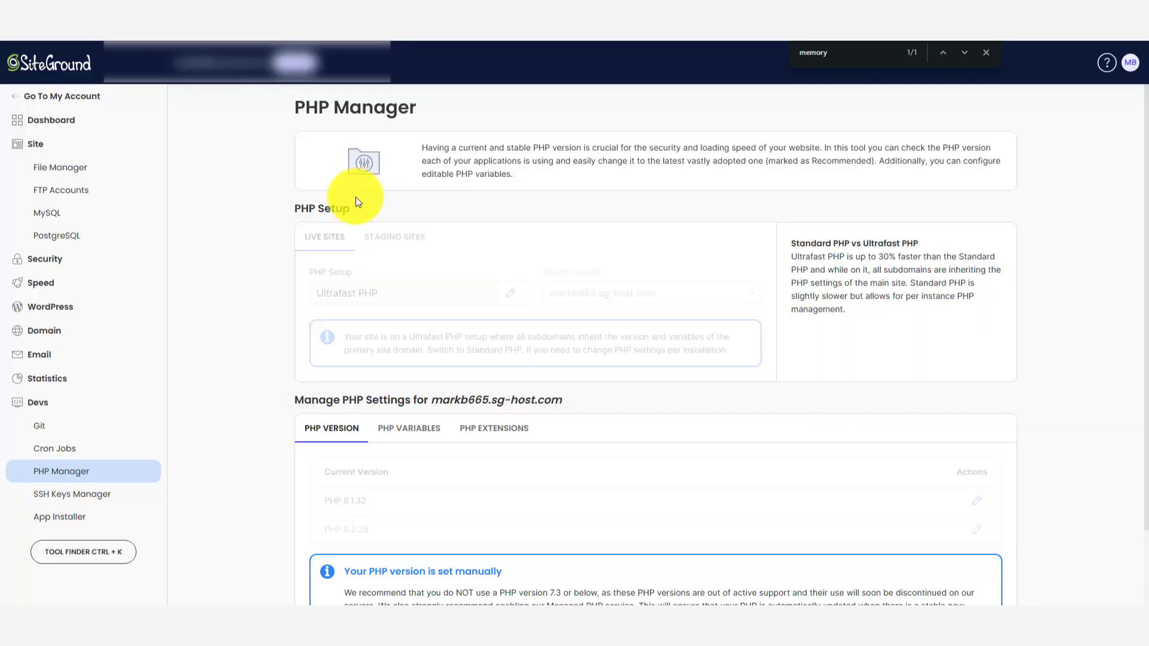
{"action": "scroll", "coordinate": [253, 325], "scroll_direction": "down", "scroll_amount": 1}
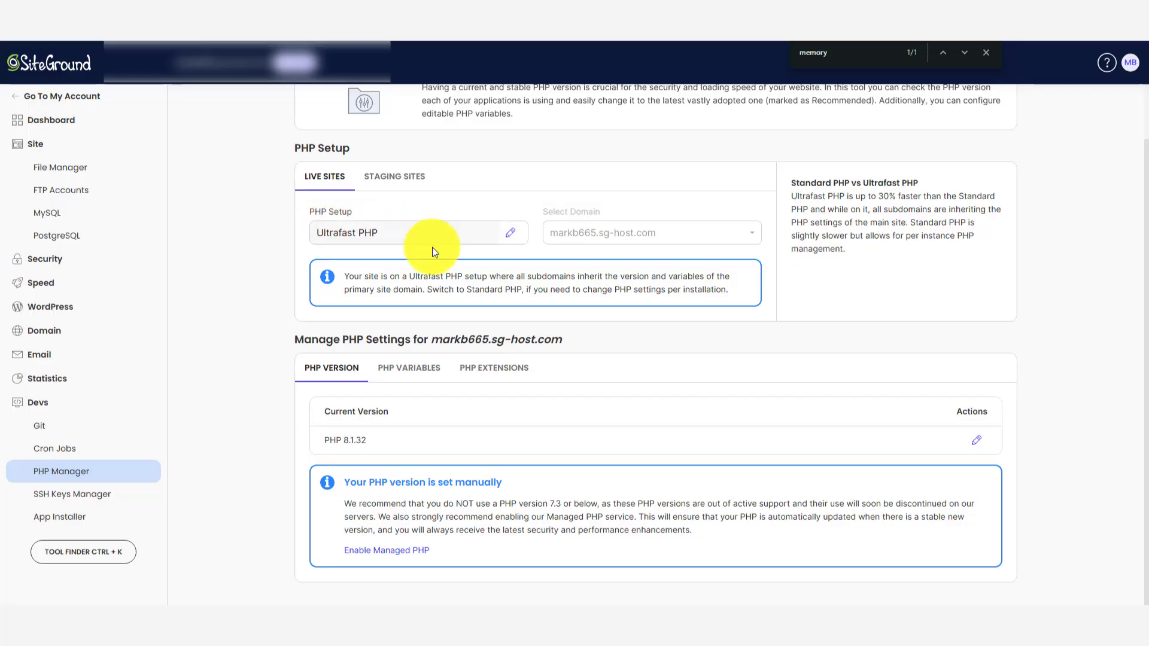
- Manually change the site's PHP version to PHP 8.3.21 and return to the website's front page
{"action": "left_click", "coordinate": [976, 441]}
{"action": "left_click", "coordinate": [546, 387]}
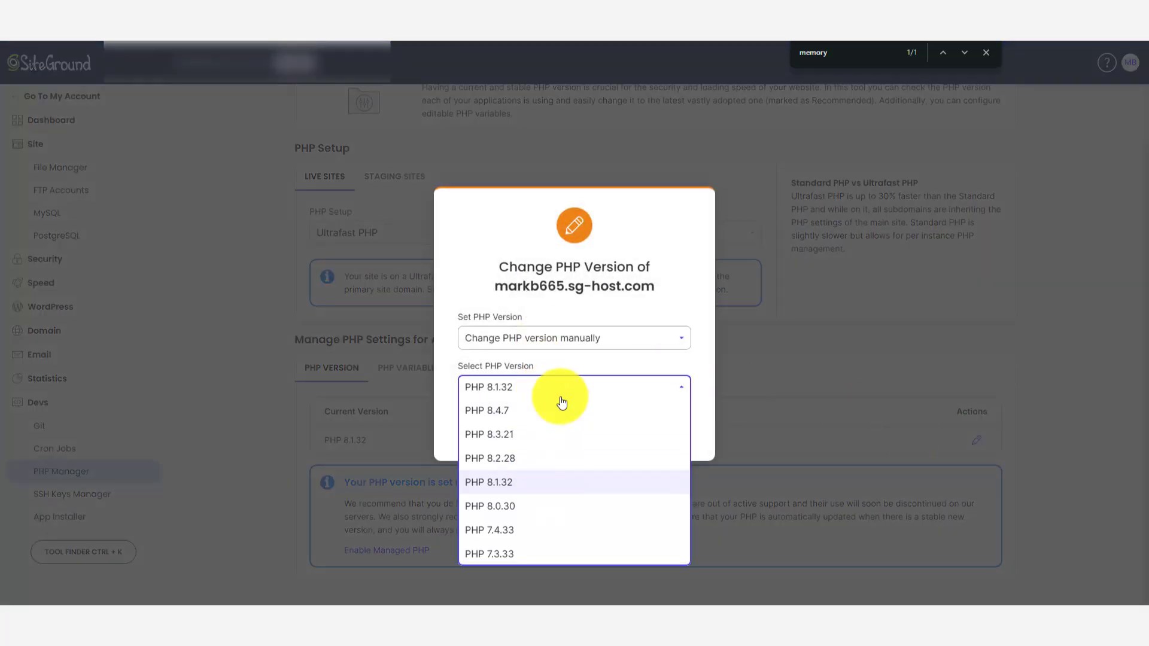
{"action": "left_click", "coordinate": [558, 437]}
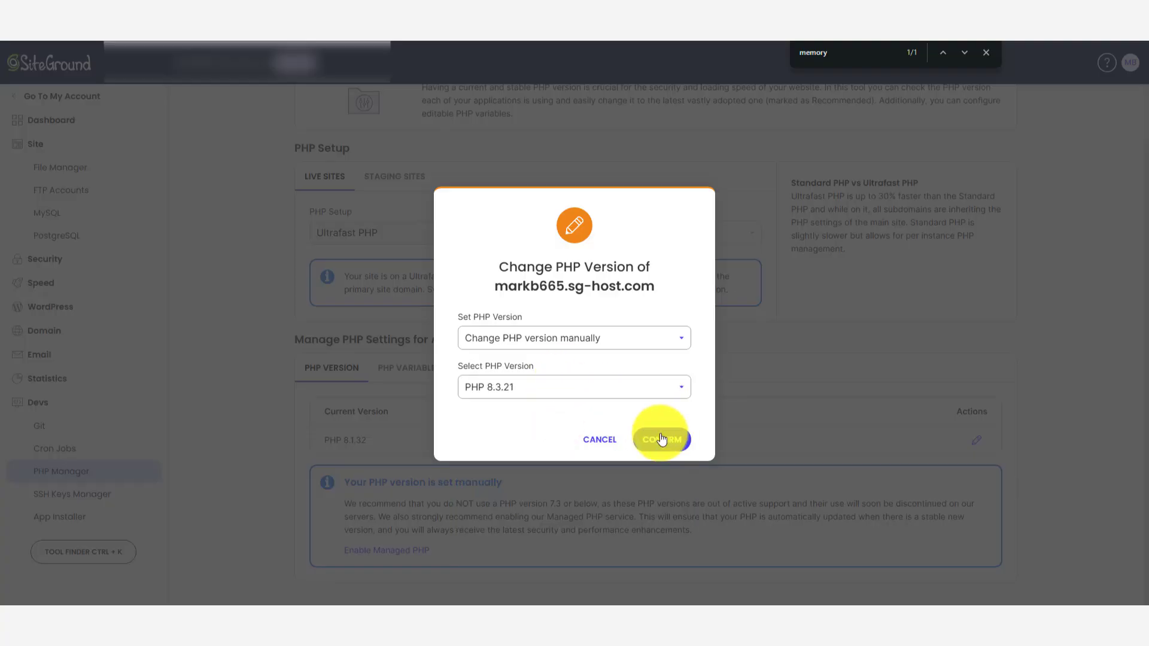
{"action": "left_click", "coordinate": [667, 440]}
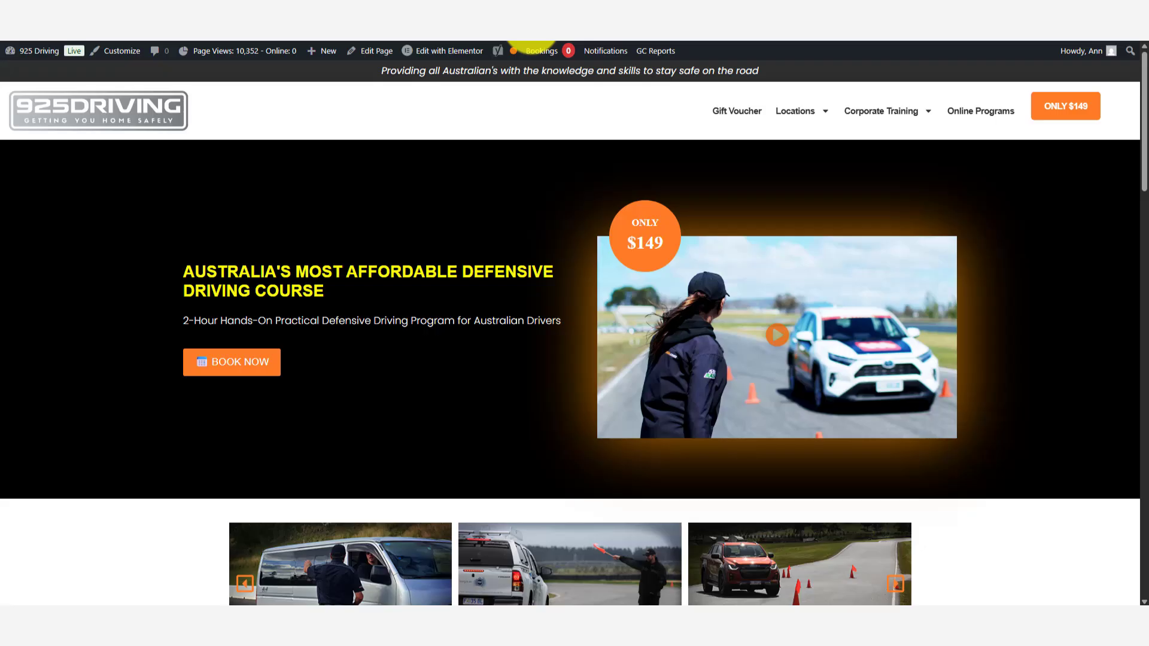
{"action": "mouse_move", "coordinate": [461, 57]}
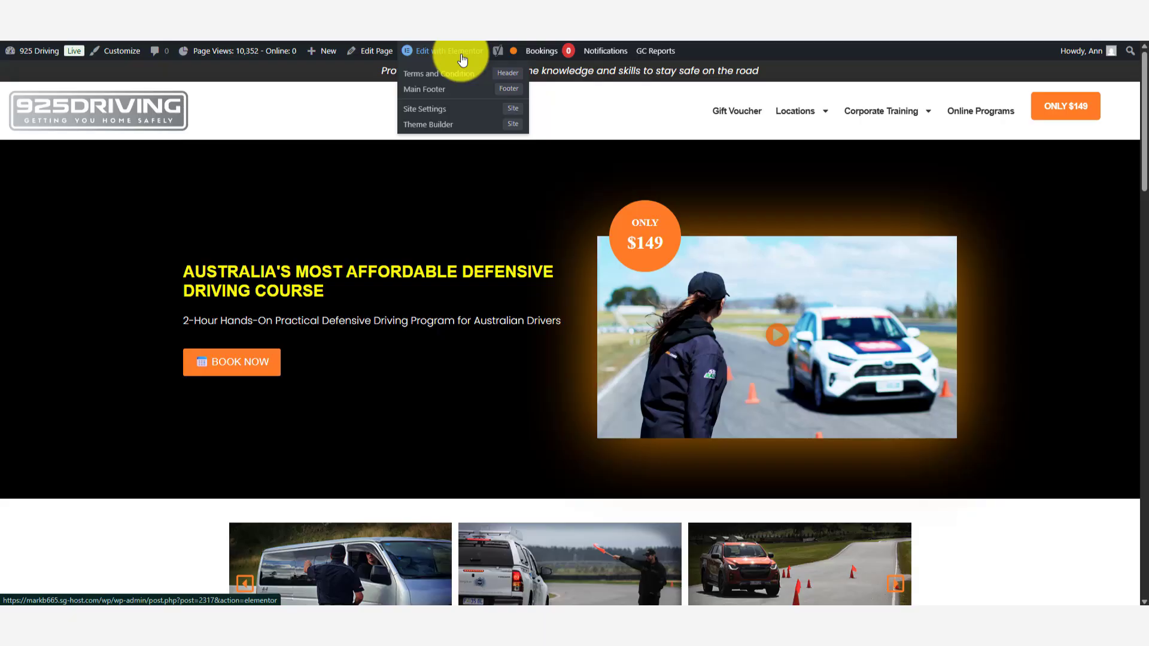
- Retry editing the front page with Elementor and switch the site's PHP setup to Standard PHP in the hosting PHP Manager
{"action": "left_click", "coordinate": [462, 59]}
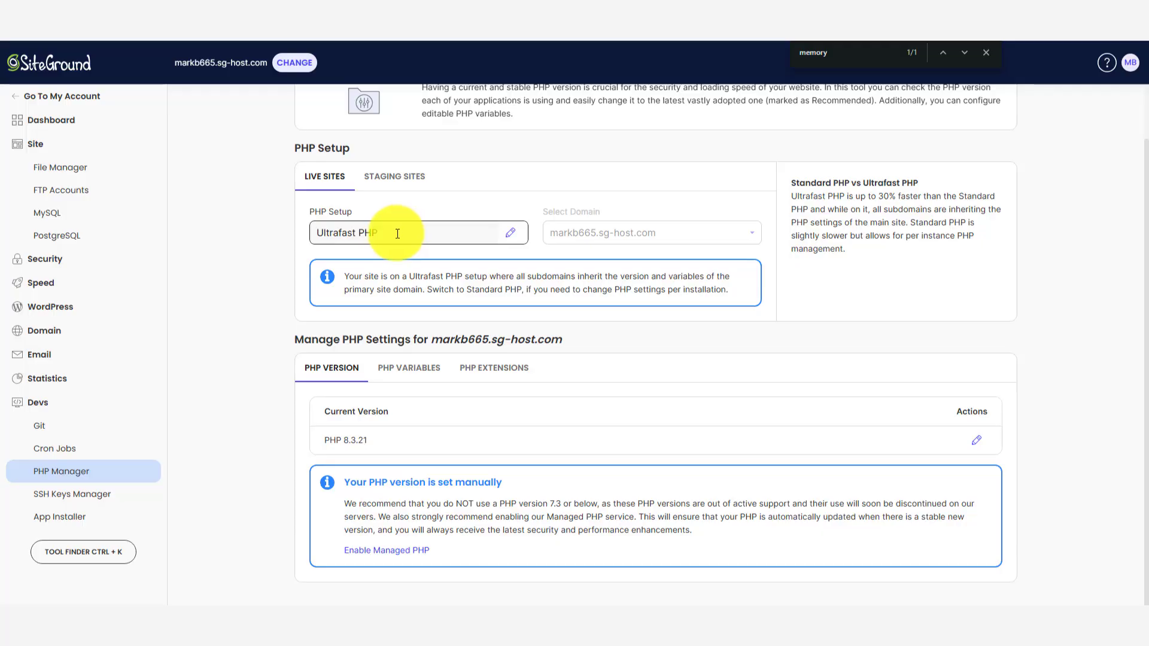
{"action": "left_click", "coordinate": [510, 233]}
{"action": "left_click", "coordinate": [598, 321]}
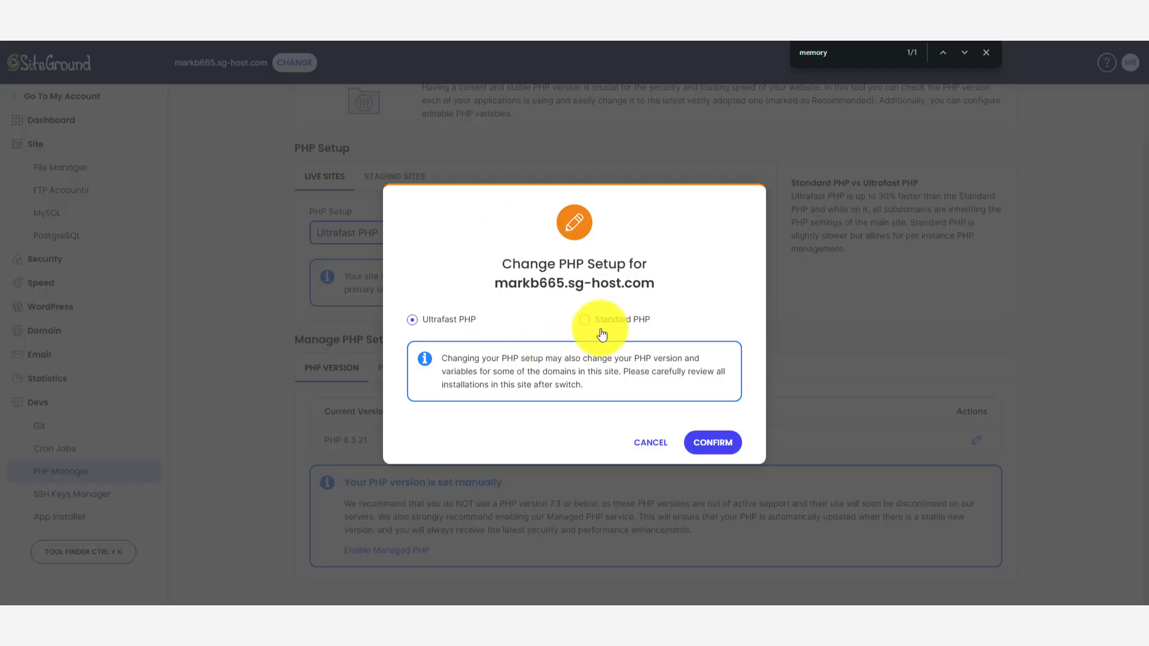
{"action": "left_click", "coordinate": [716, 444]}
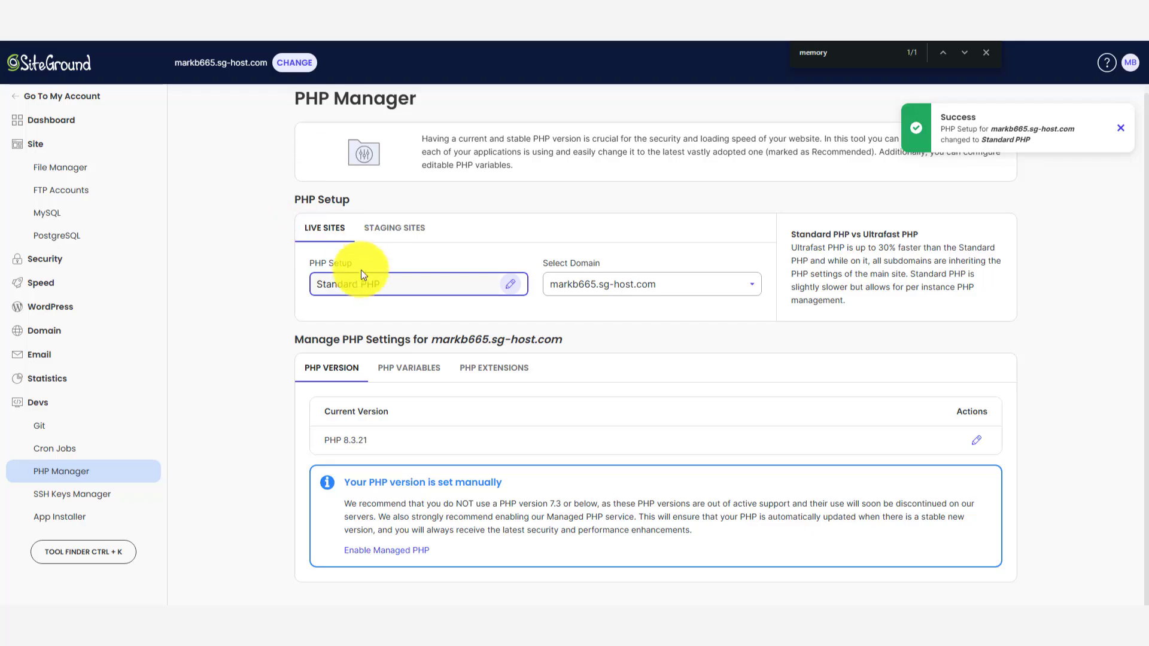
- Manually change the site's PHP version to PHP 8.4.7 and return to the website's front page
{"action": "left_click", "coordinate": [976, 441]}
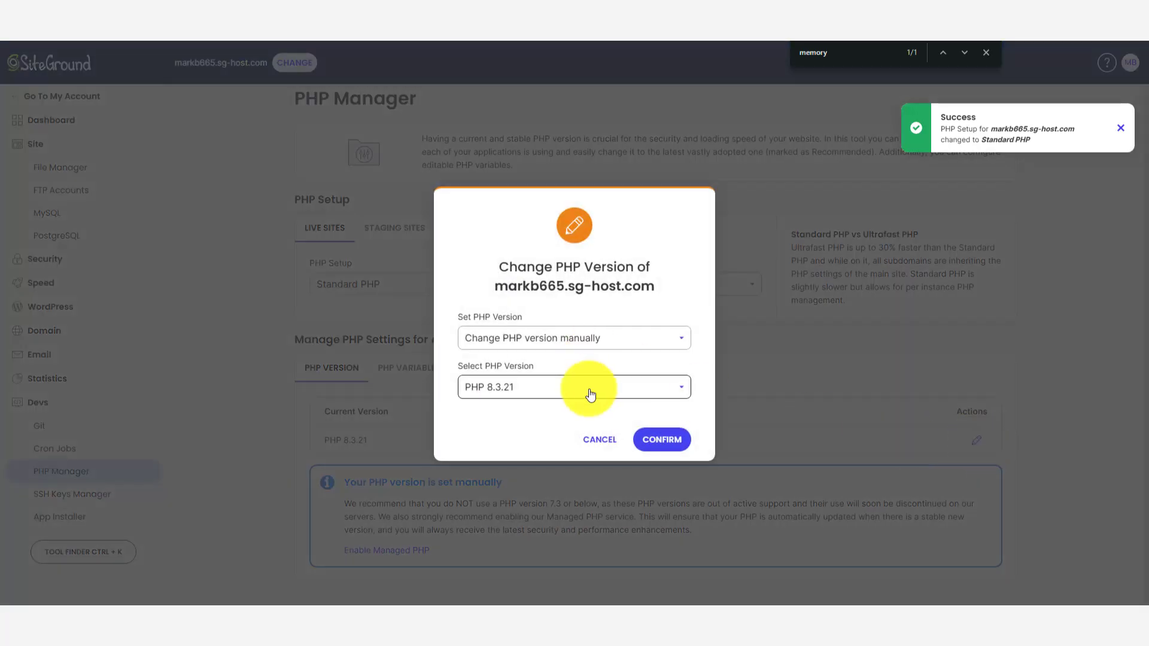
{"action": "left_click", "coordinate": [590, 395]}
{"action": "left_click", "coordinate": [584, 410]}
{"action": "left_click", "coordinate": [610, 390]}
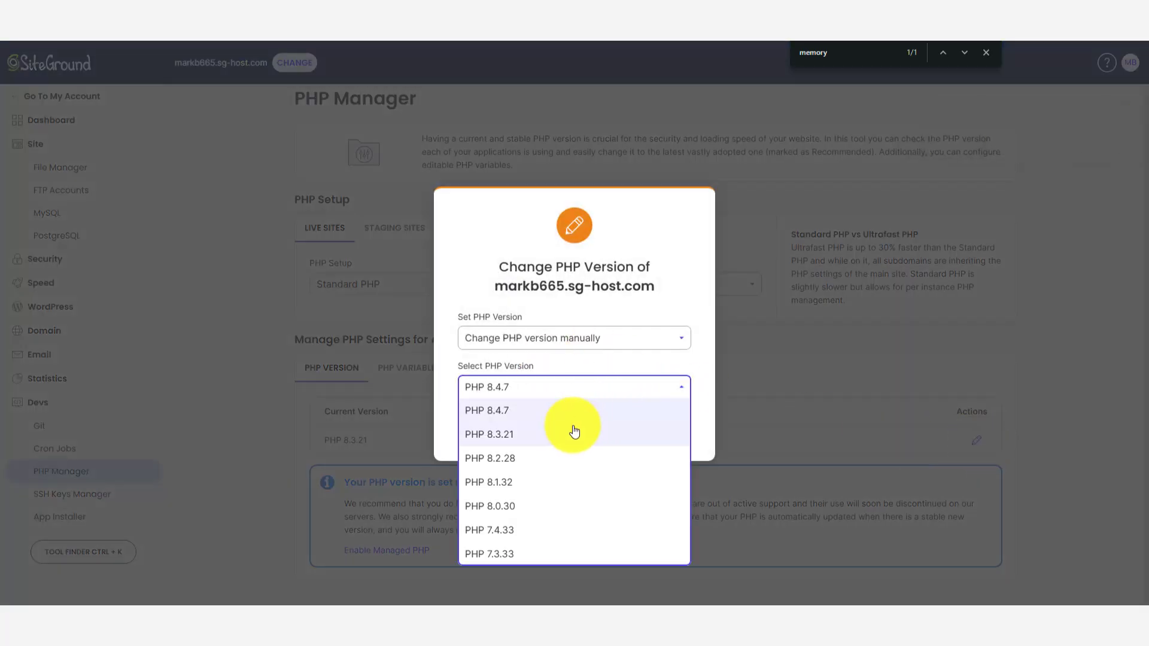
{"action": "left_click", "coordinate": [575, 433]}
{"action": "left_click", "coordinate": [546, 387]}
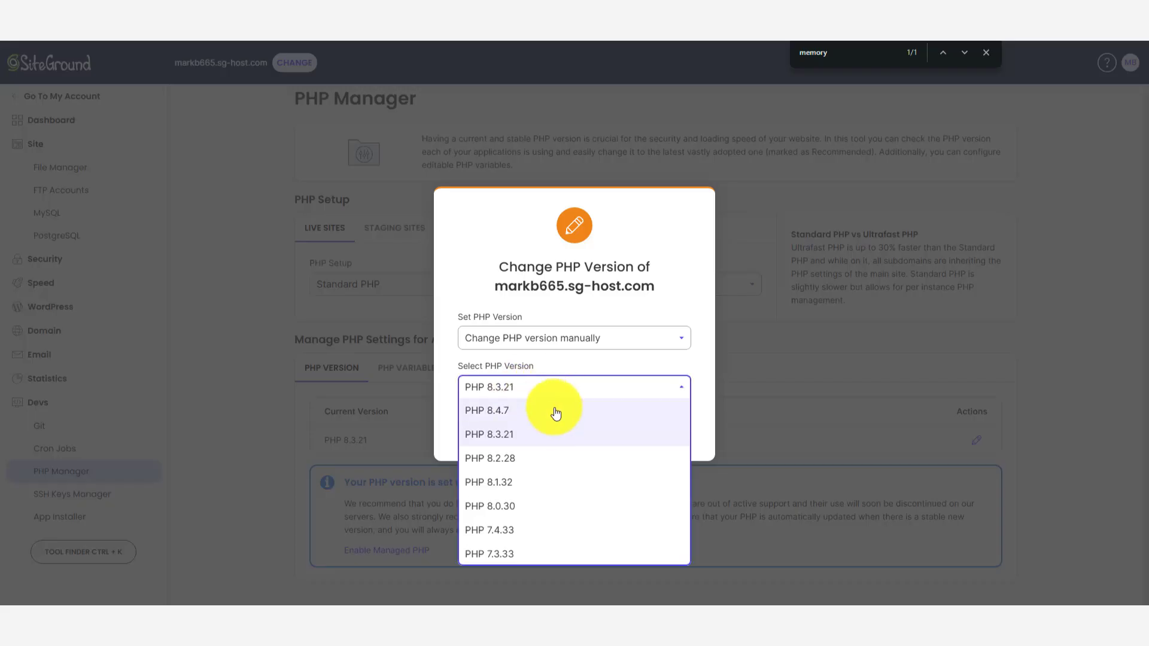
{"action": "left_click", "coordinate": [556, 412]}
{"action": "left_click", "coordinate": [659, 437]}
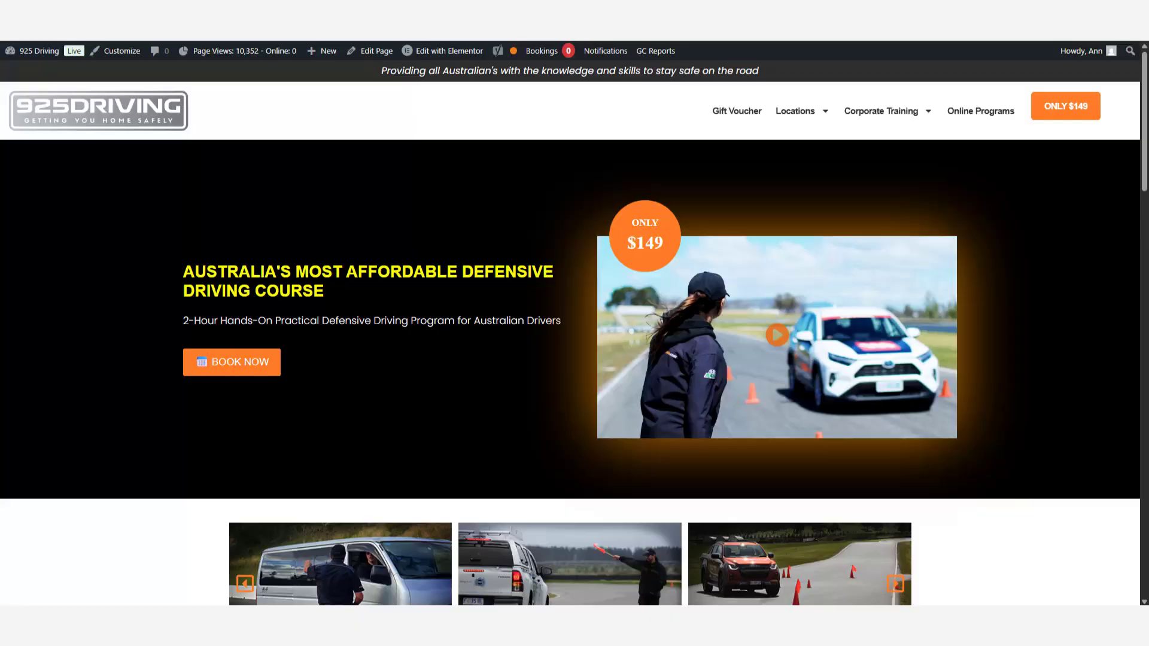